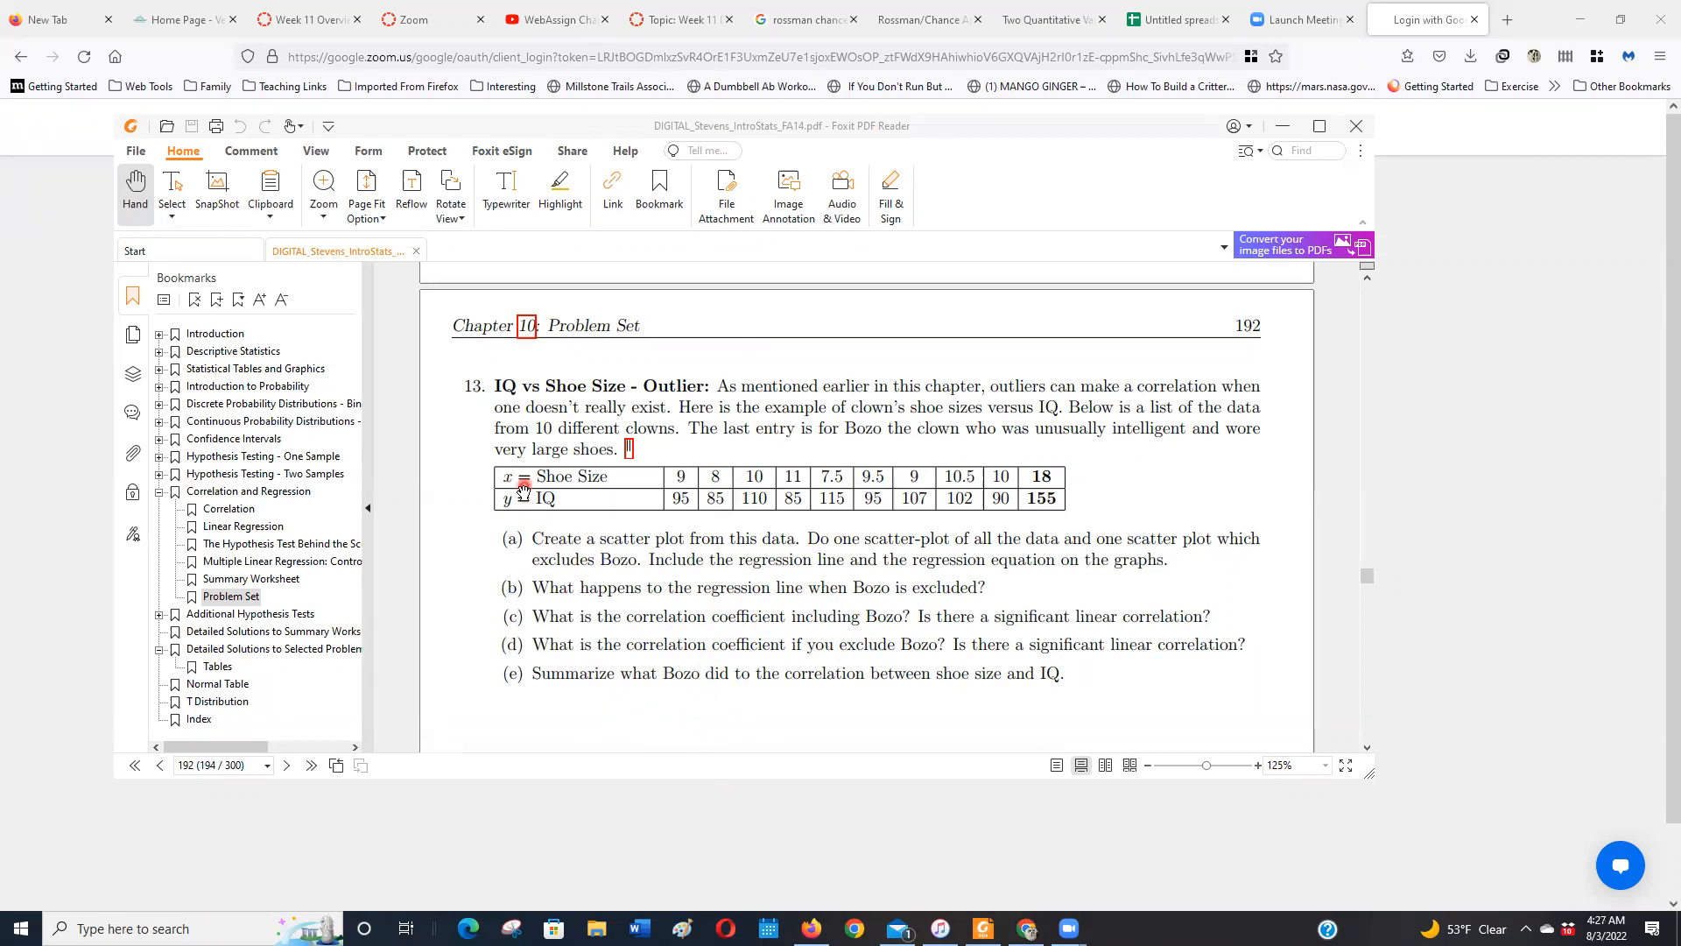
Copy the shoe size and IQ table from problem 13 and paste it into cell A1 of the blank Google Sheets sheet
drag(1060, 497, 484, 484)
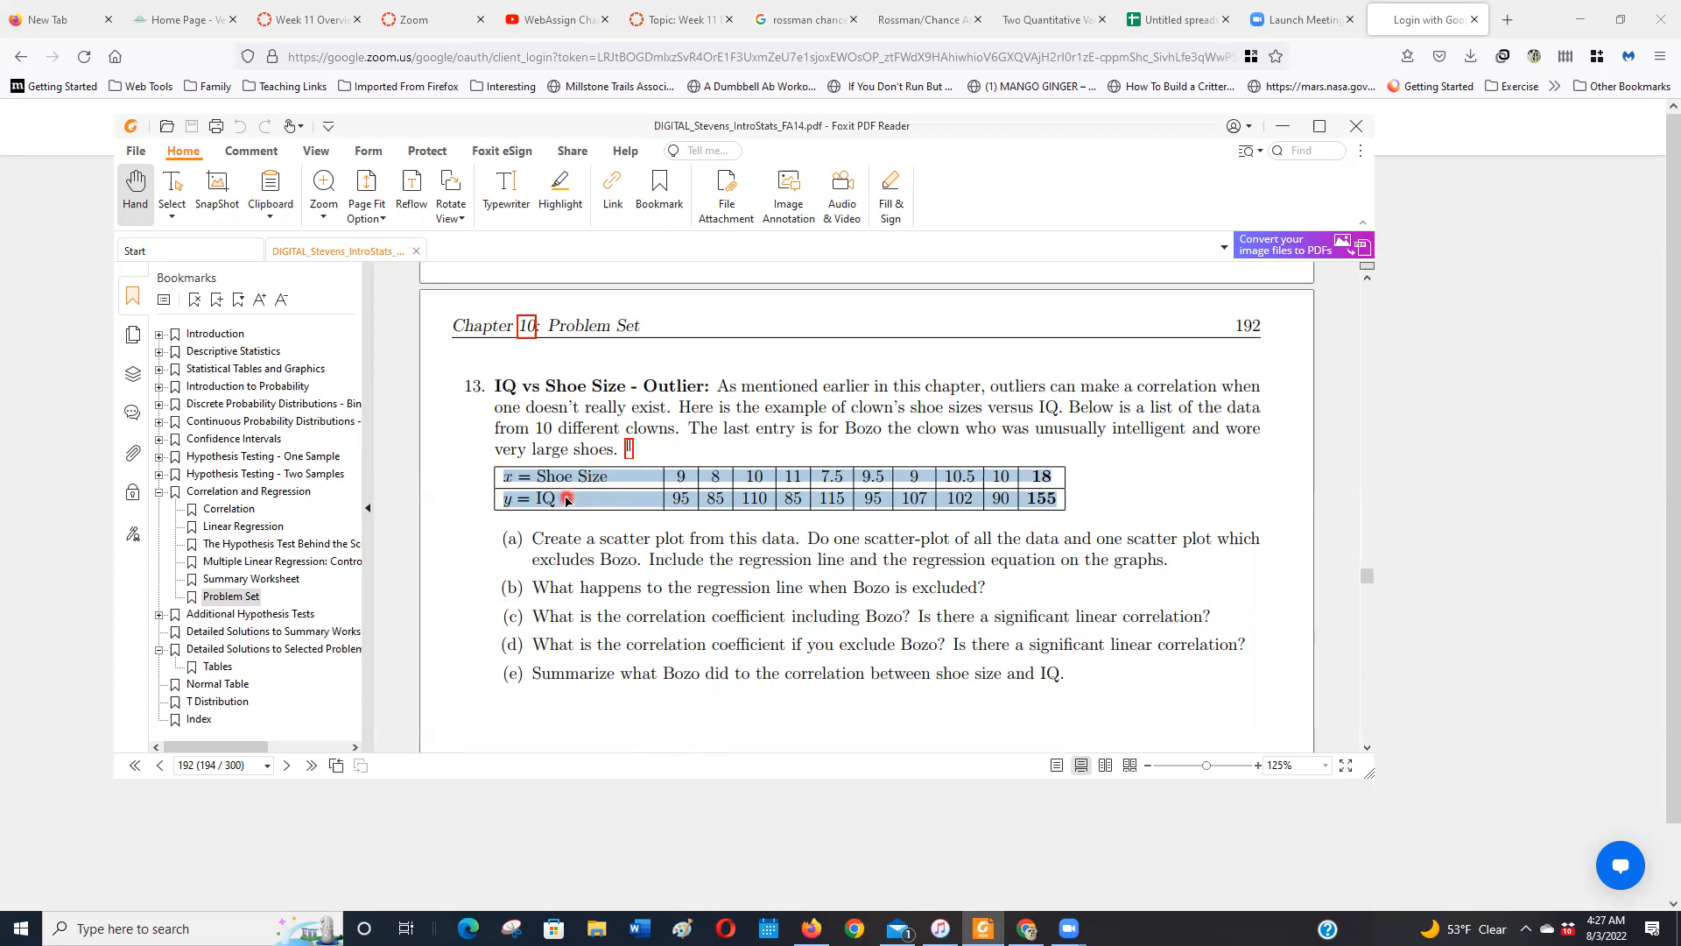
drag(1047, 548, 498, 455)
key(ctrl+c)
click(1056, 545)
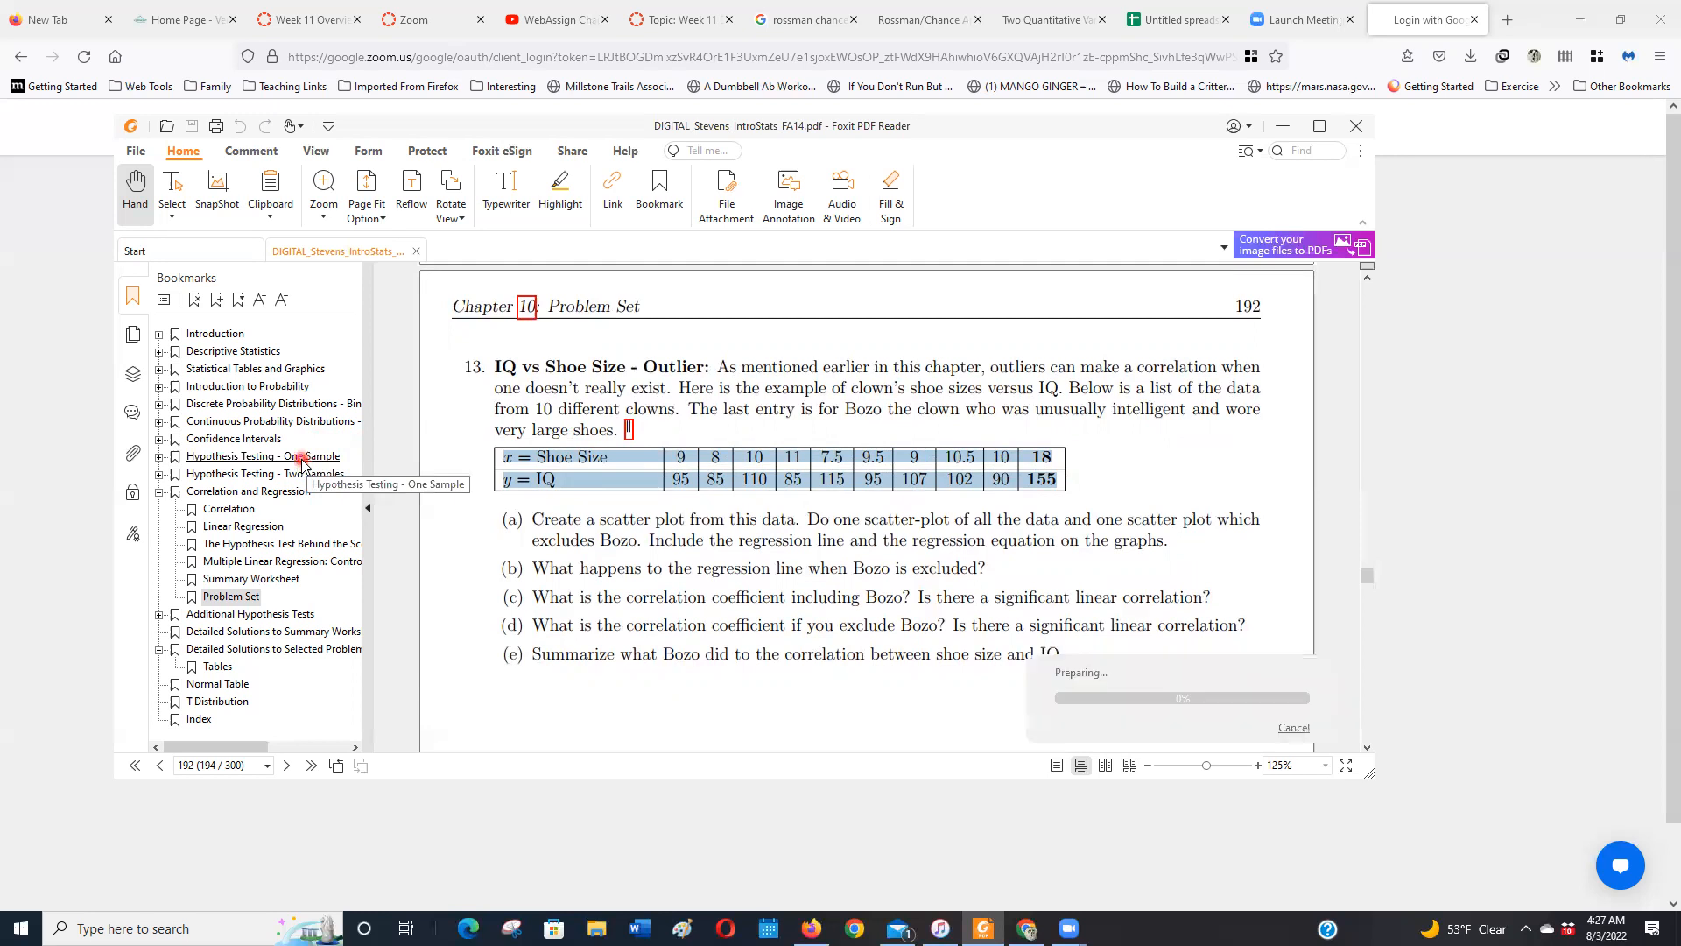
click(1169, 19)
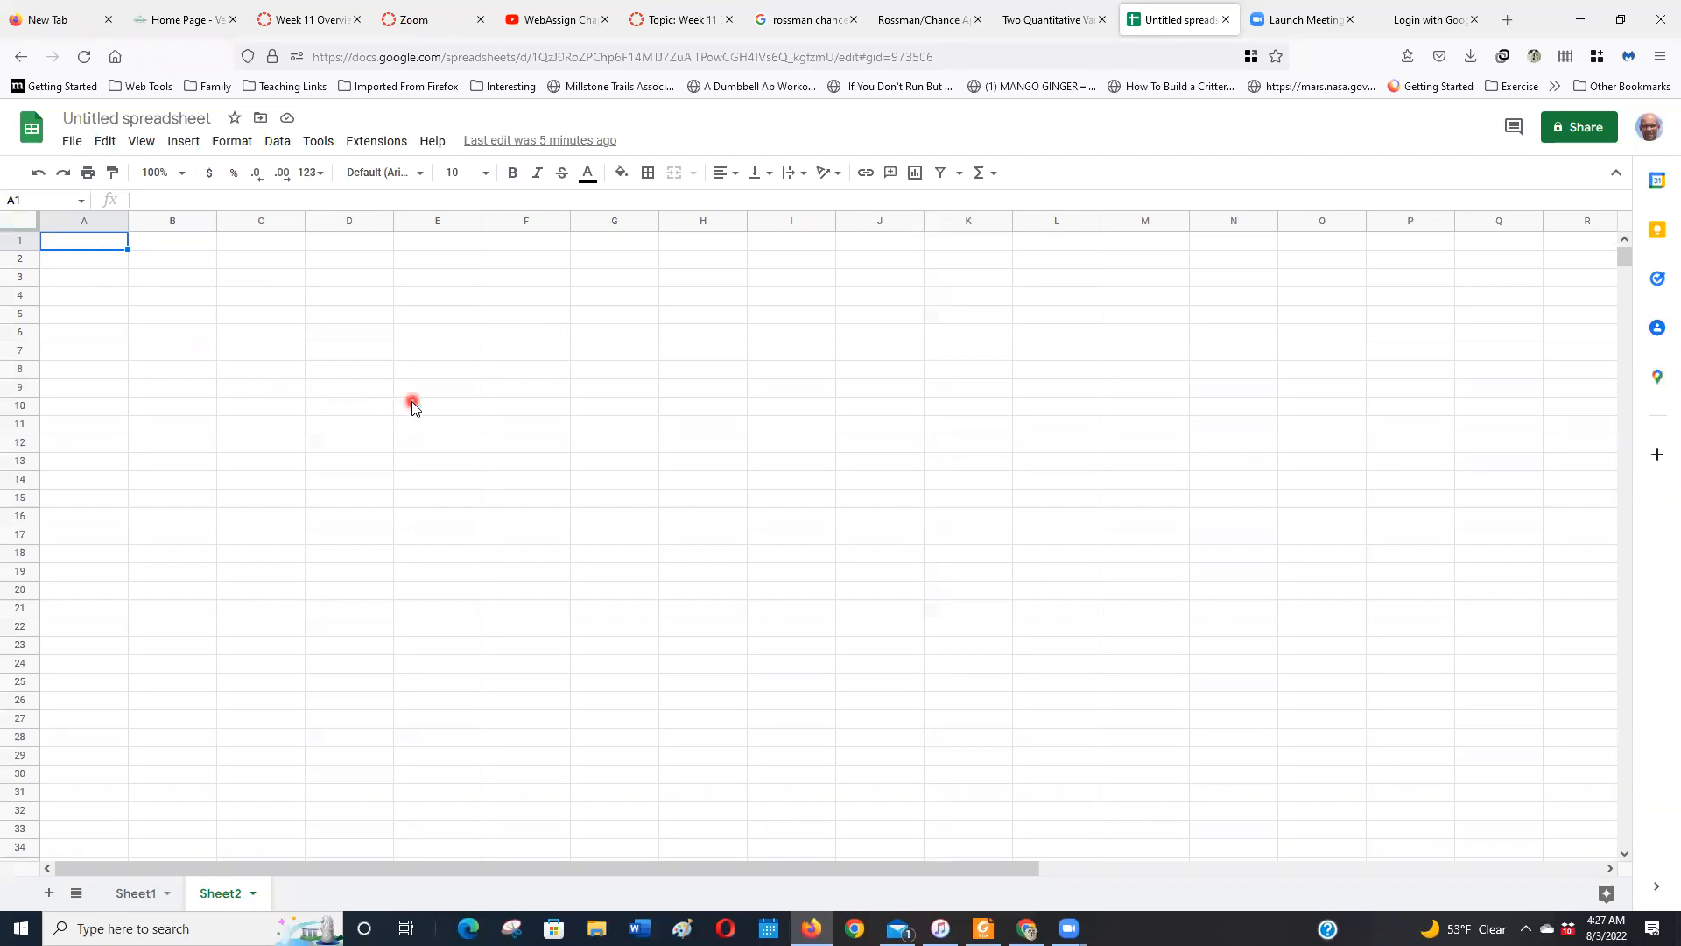
key(ctrl+v)
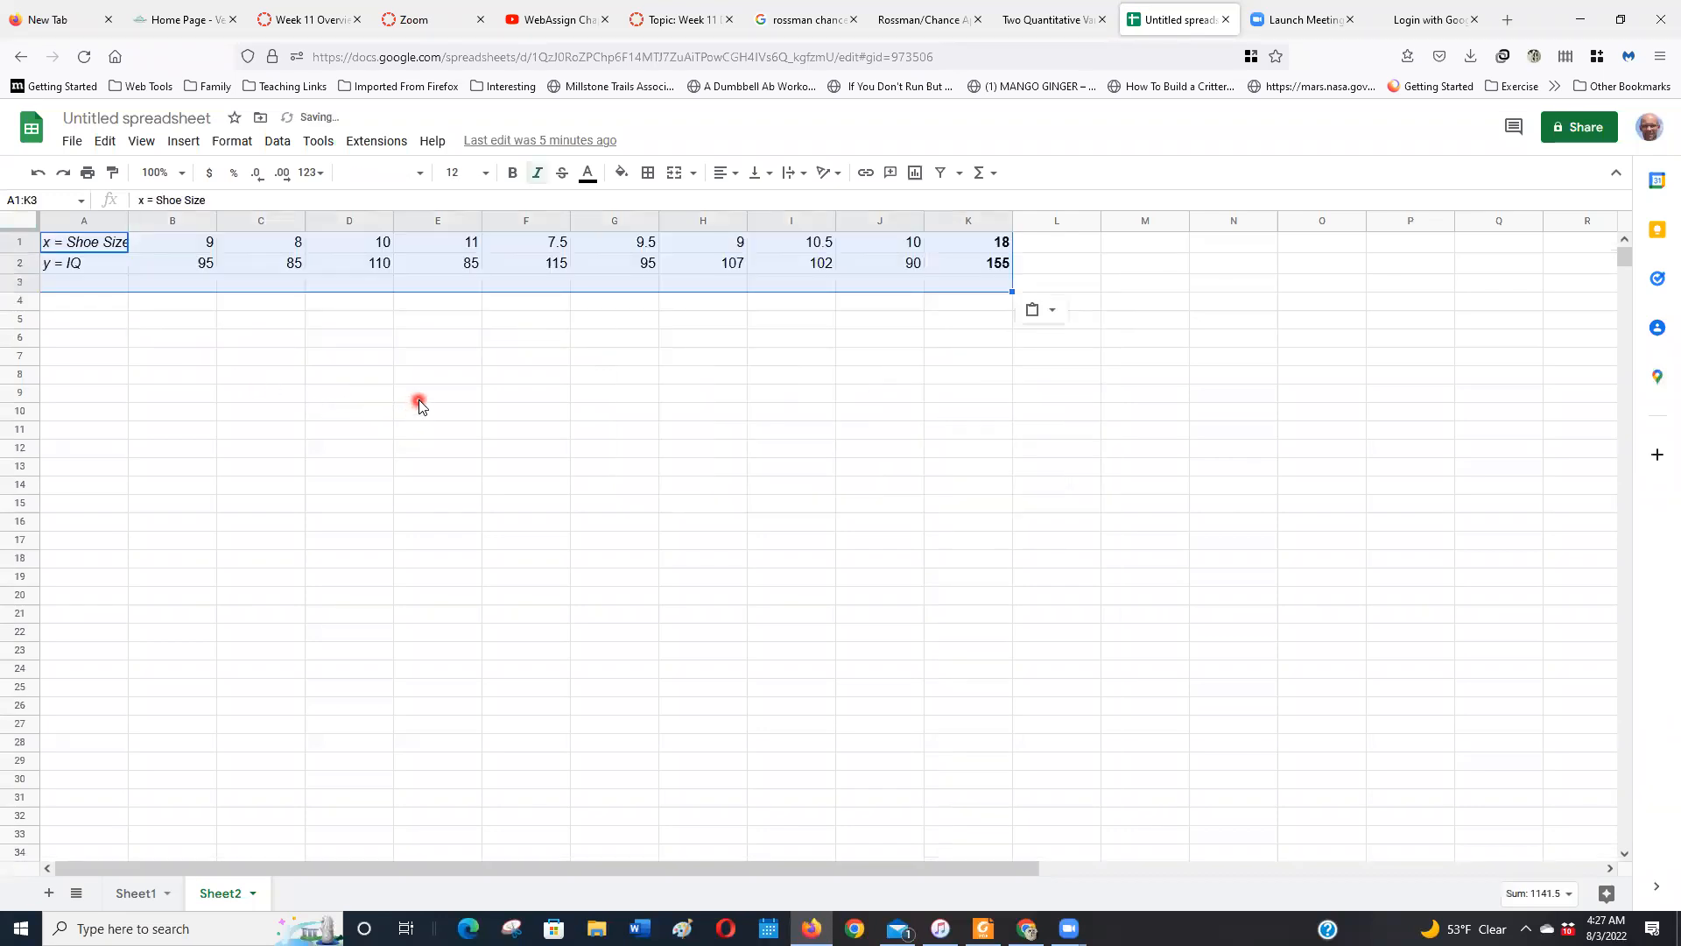
Try pasting the copied table as text inside cell A12, and clear that cell
click(120, 447)
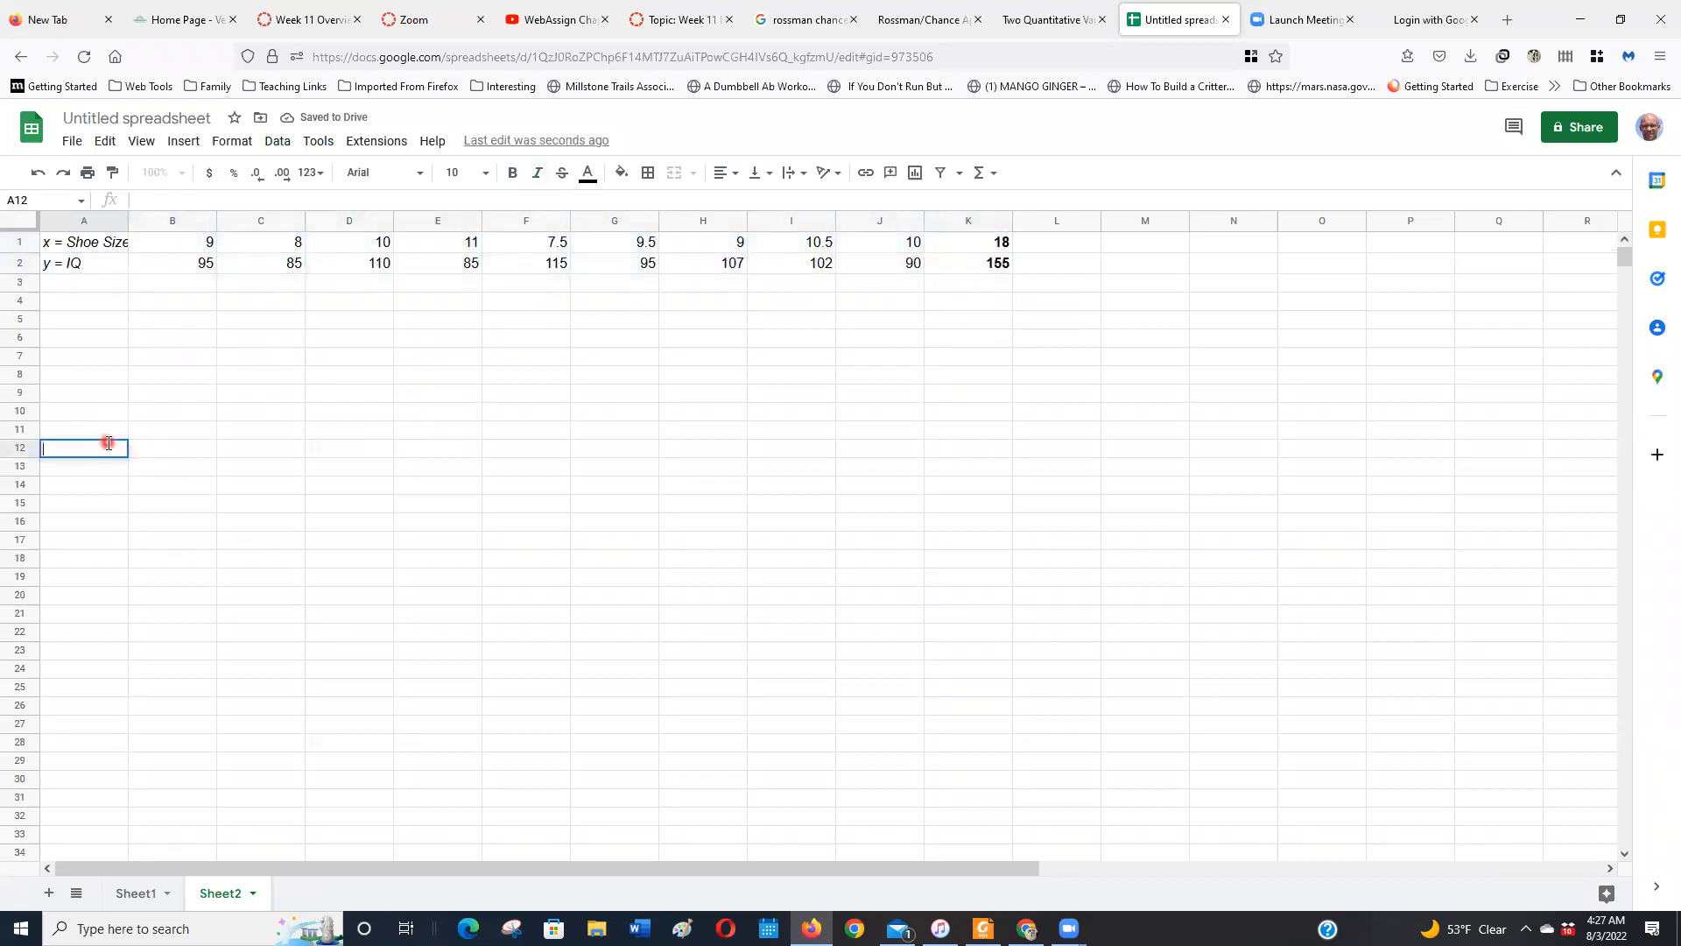
key(ctrl+v)
click(355, 526)
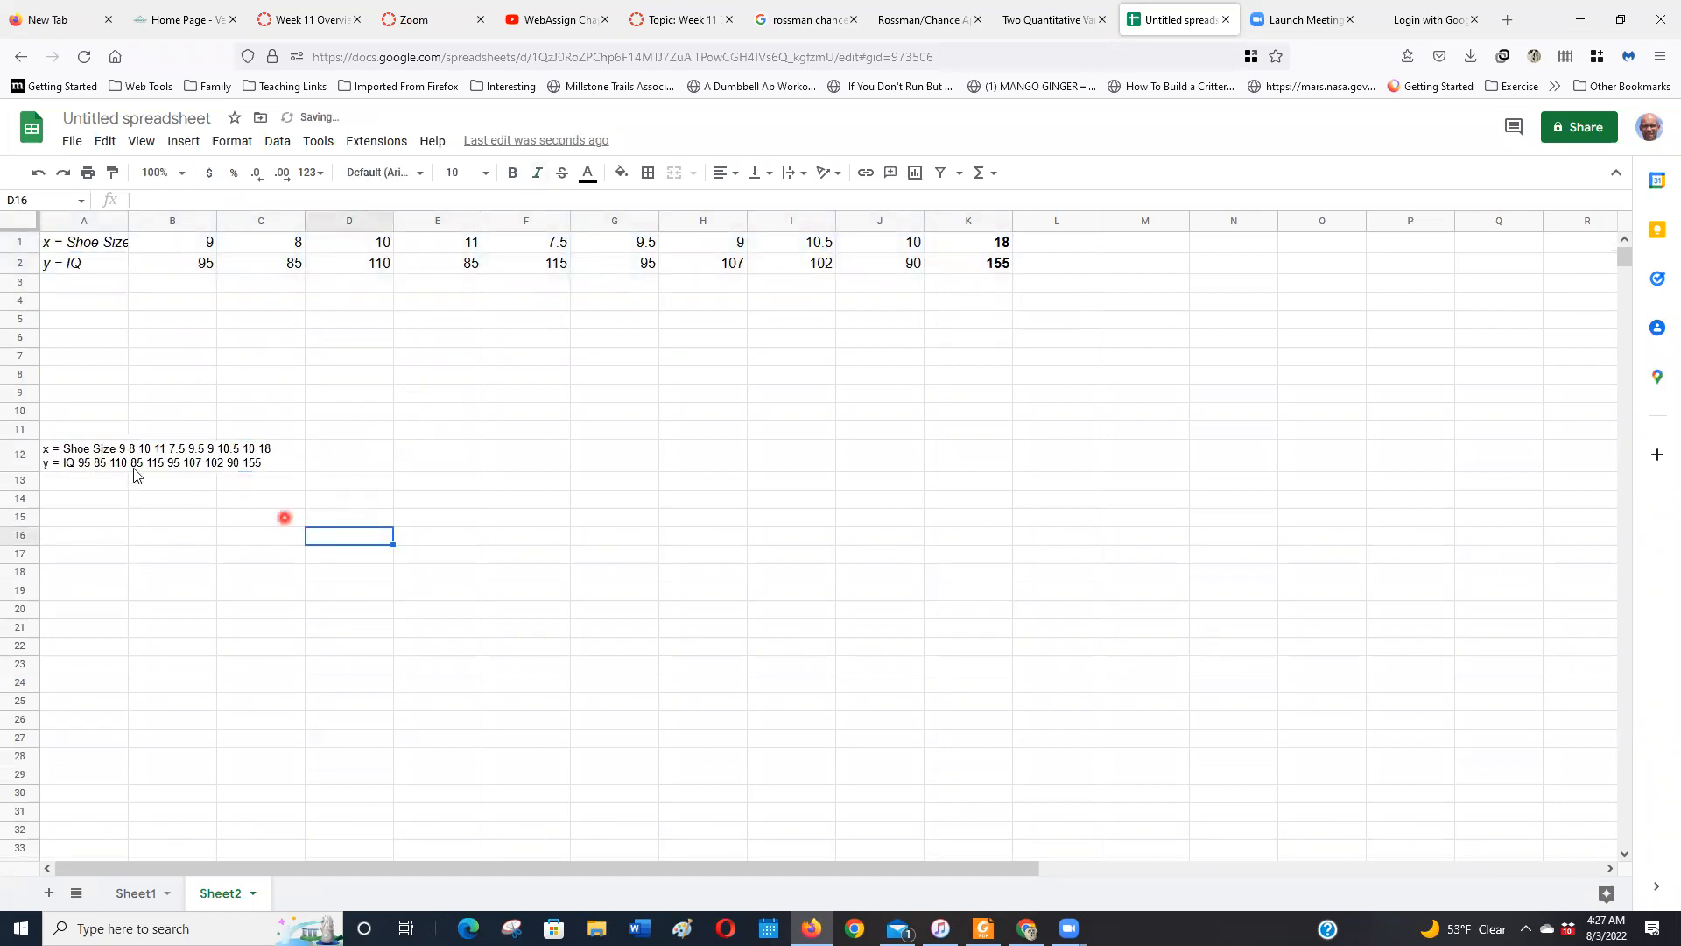
click(102, 454)
key(Delete)
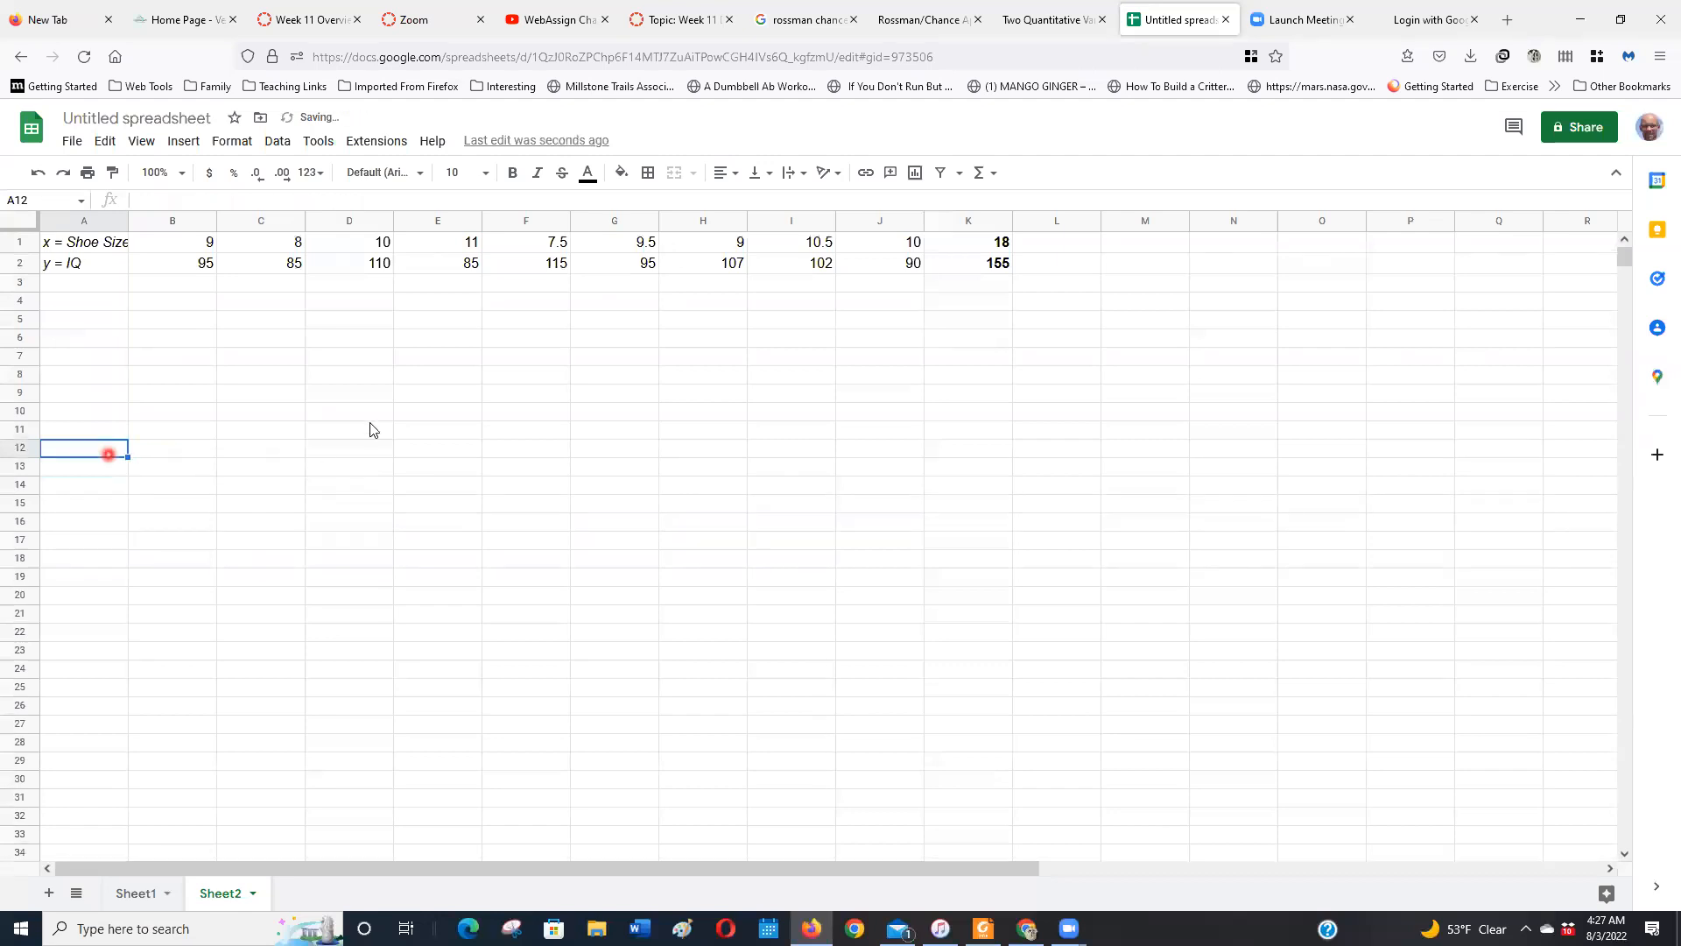
click(458, 379)
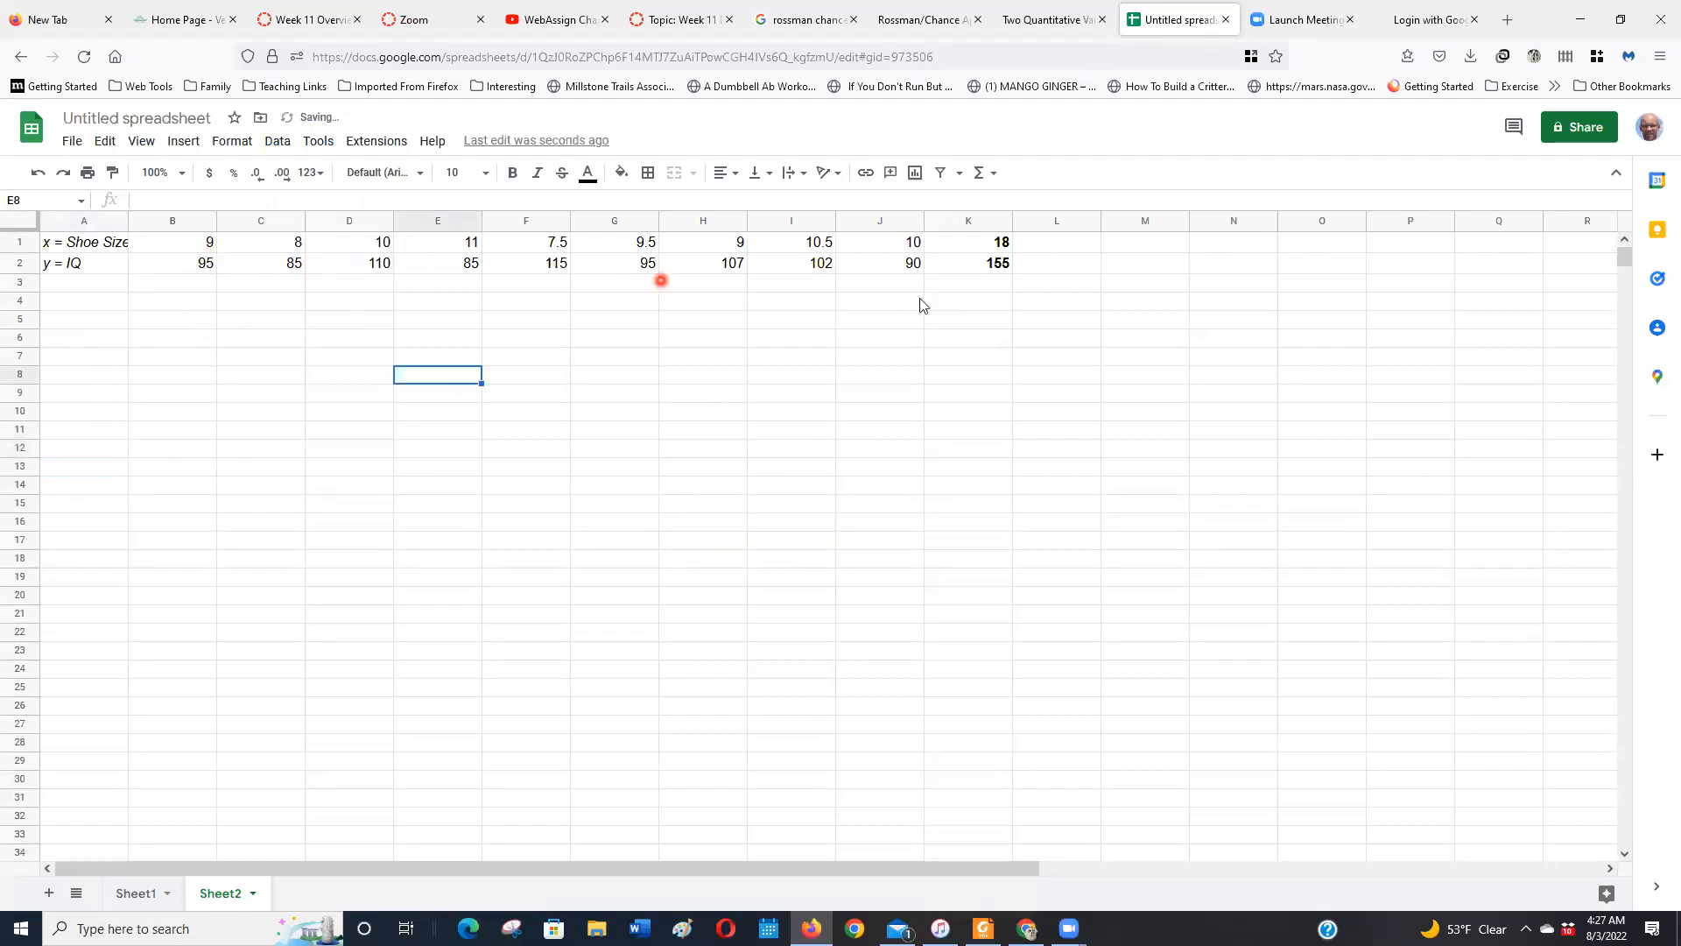
drag(919, 300, 987, 281)
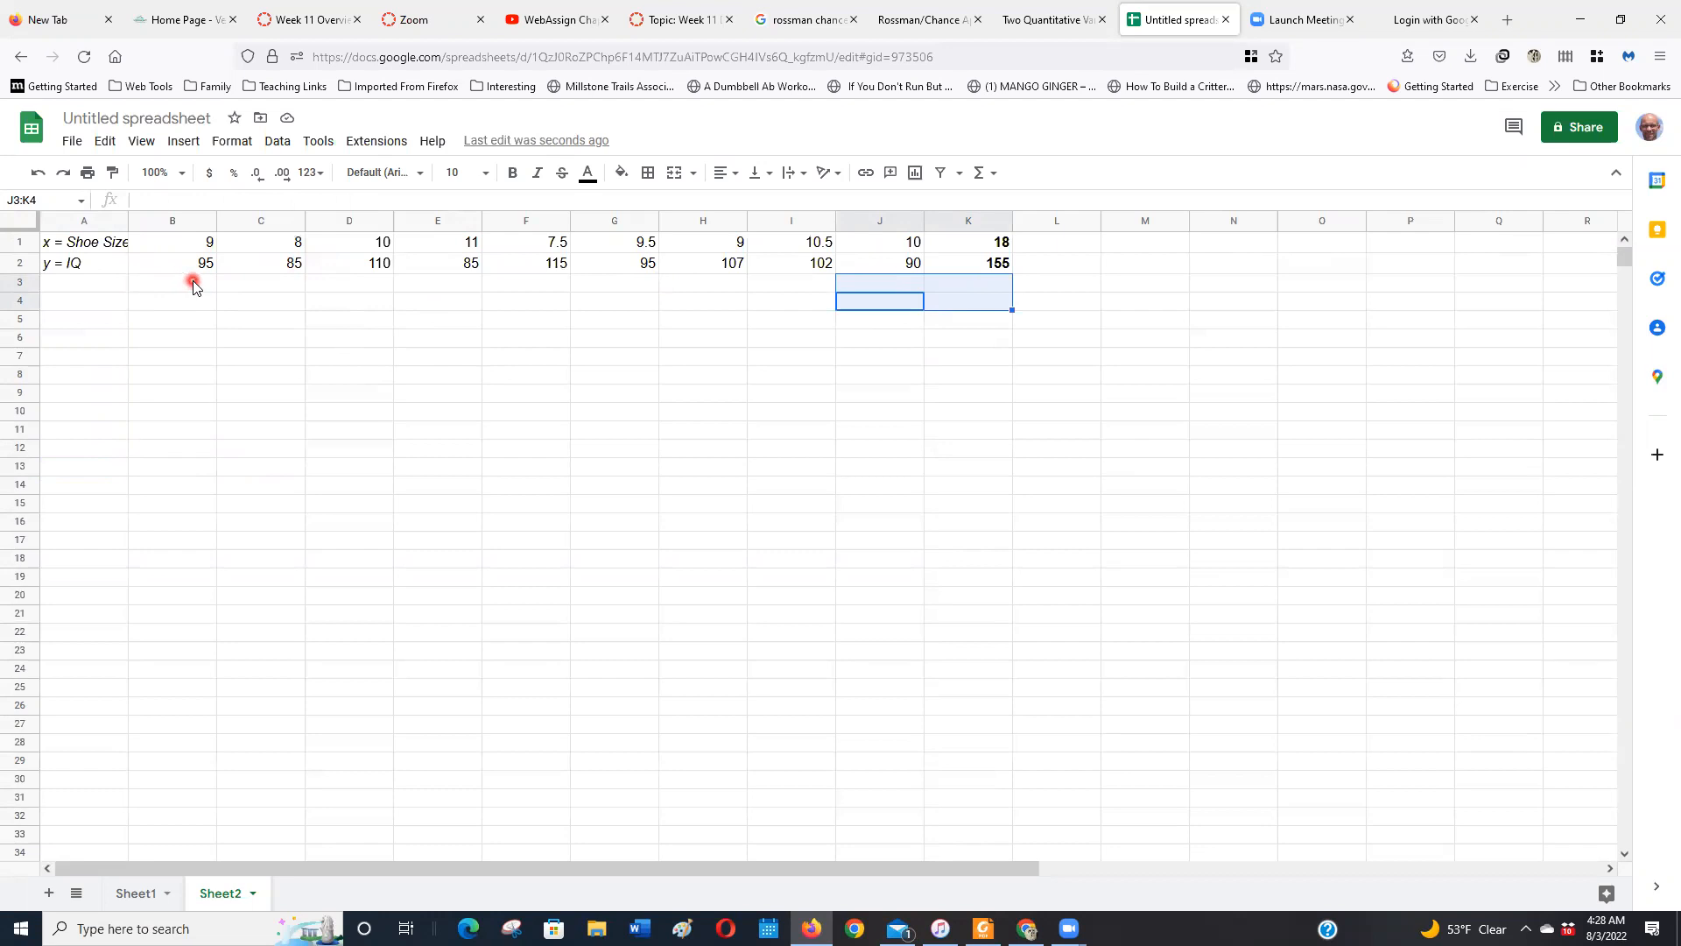
Copy the table in A1:K2 and paste it transposed into two columns starting at A5
drag(111, 252, 960, 273)
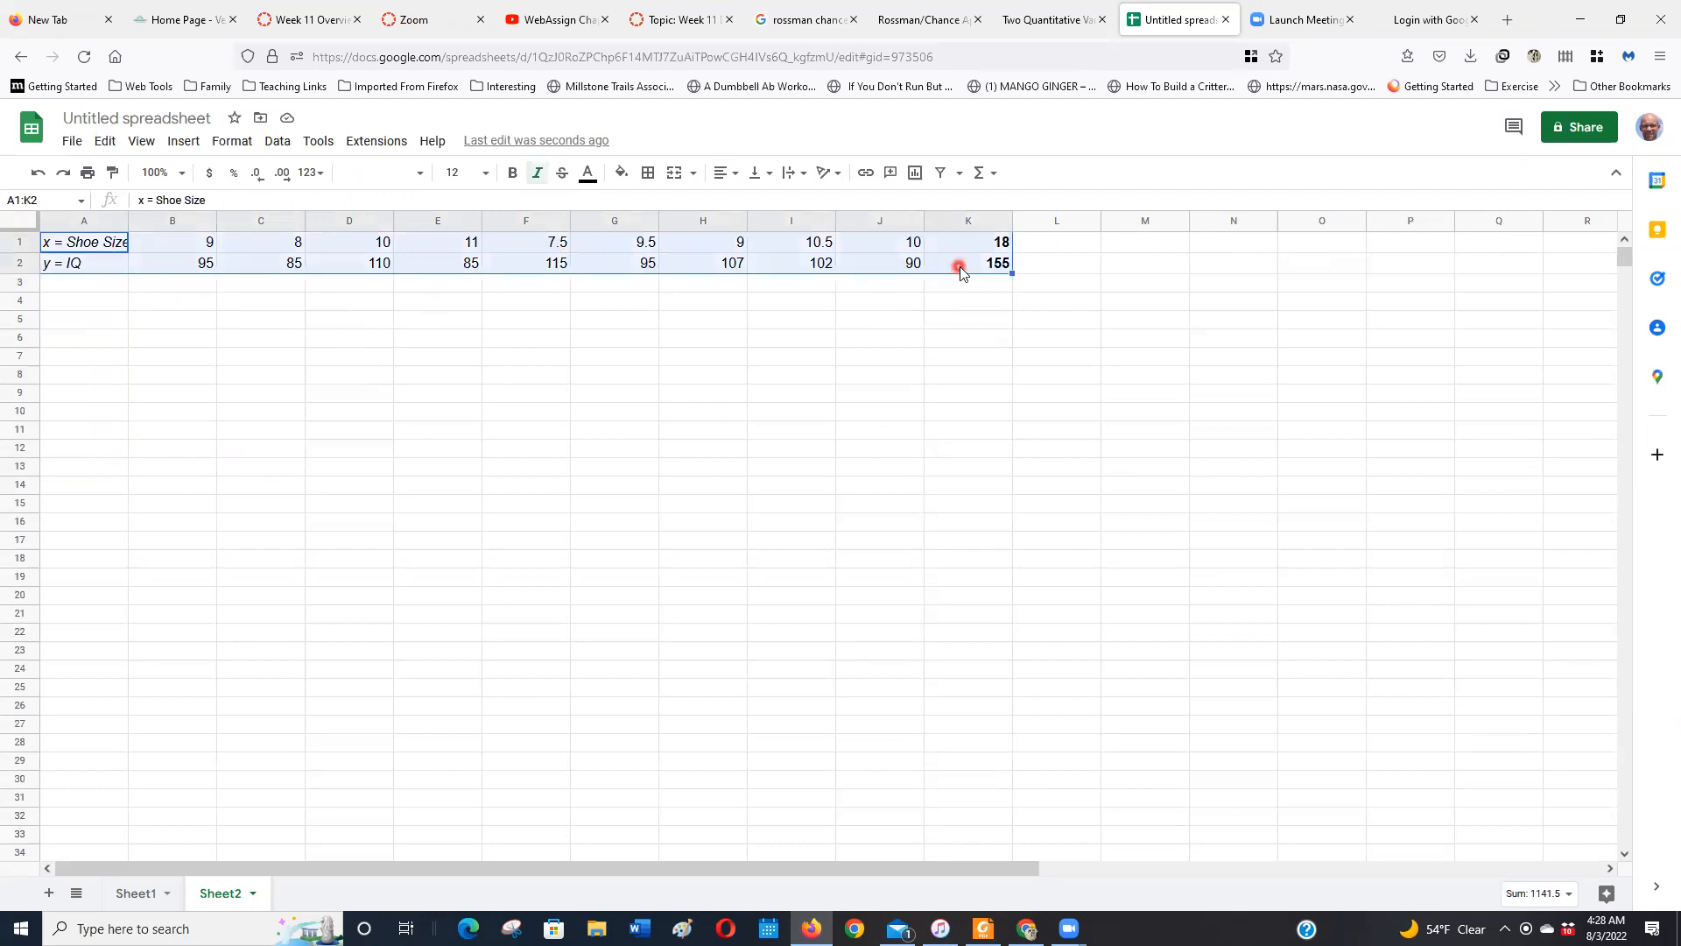
key(ctrl+c)
click(80, 326)
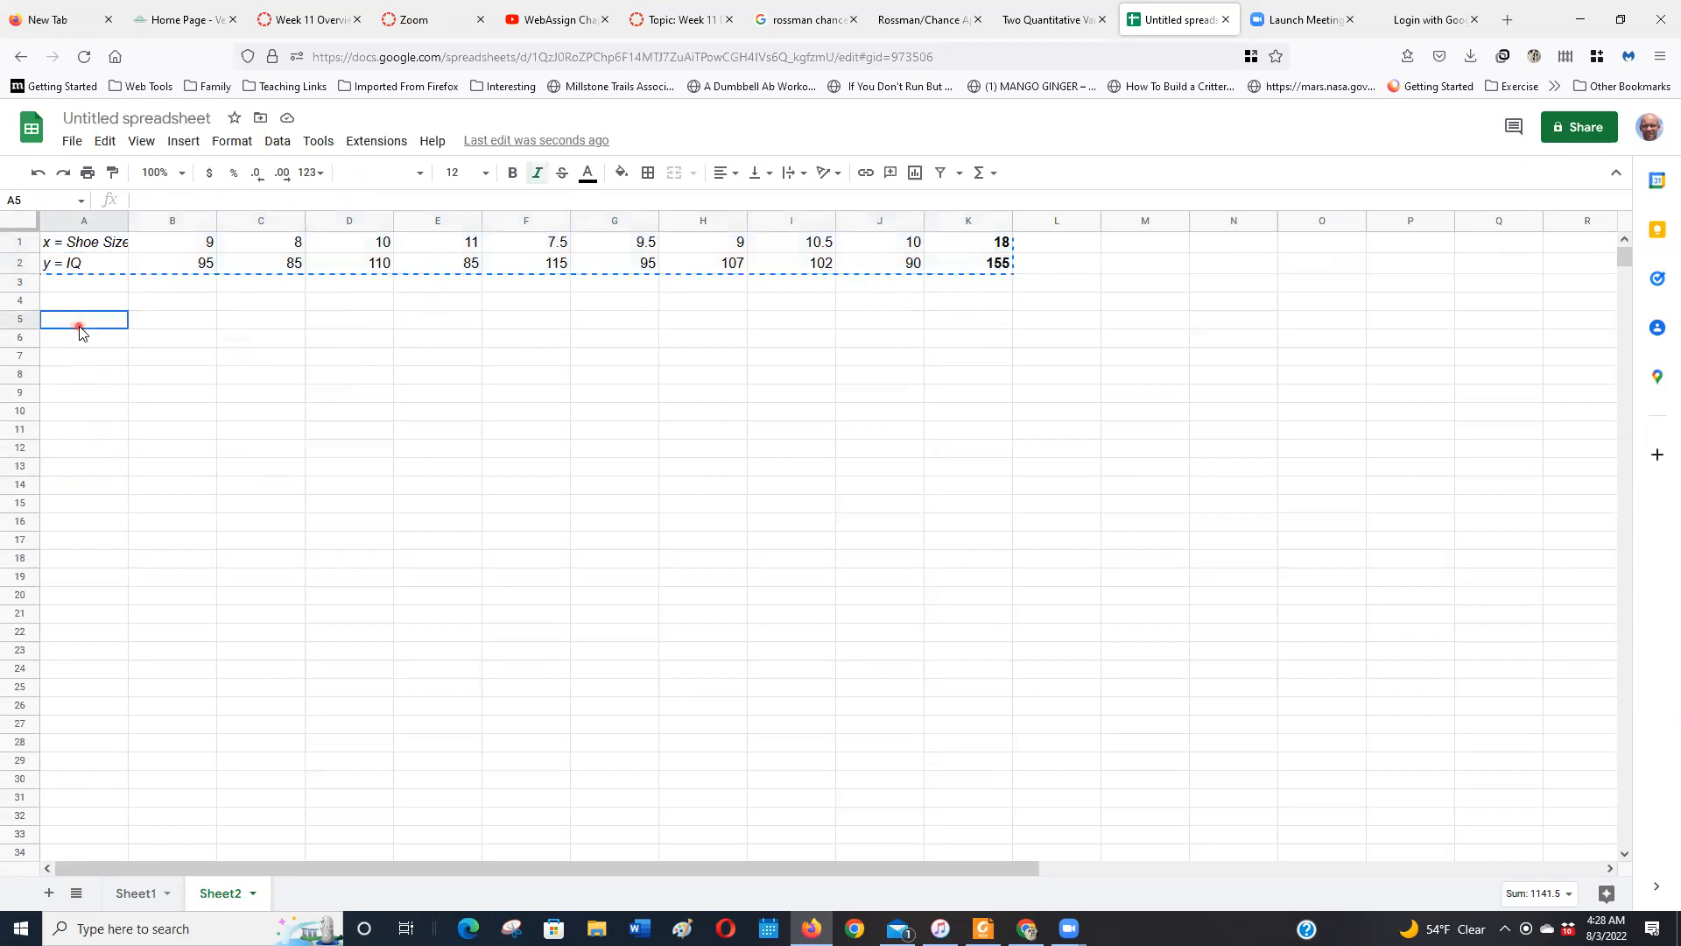
click(107, 143)
mouse_move(232, 331)
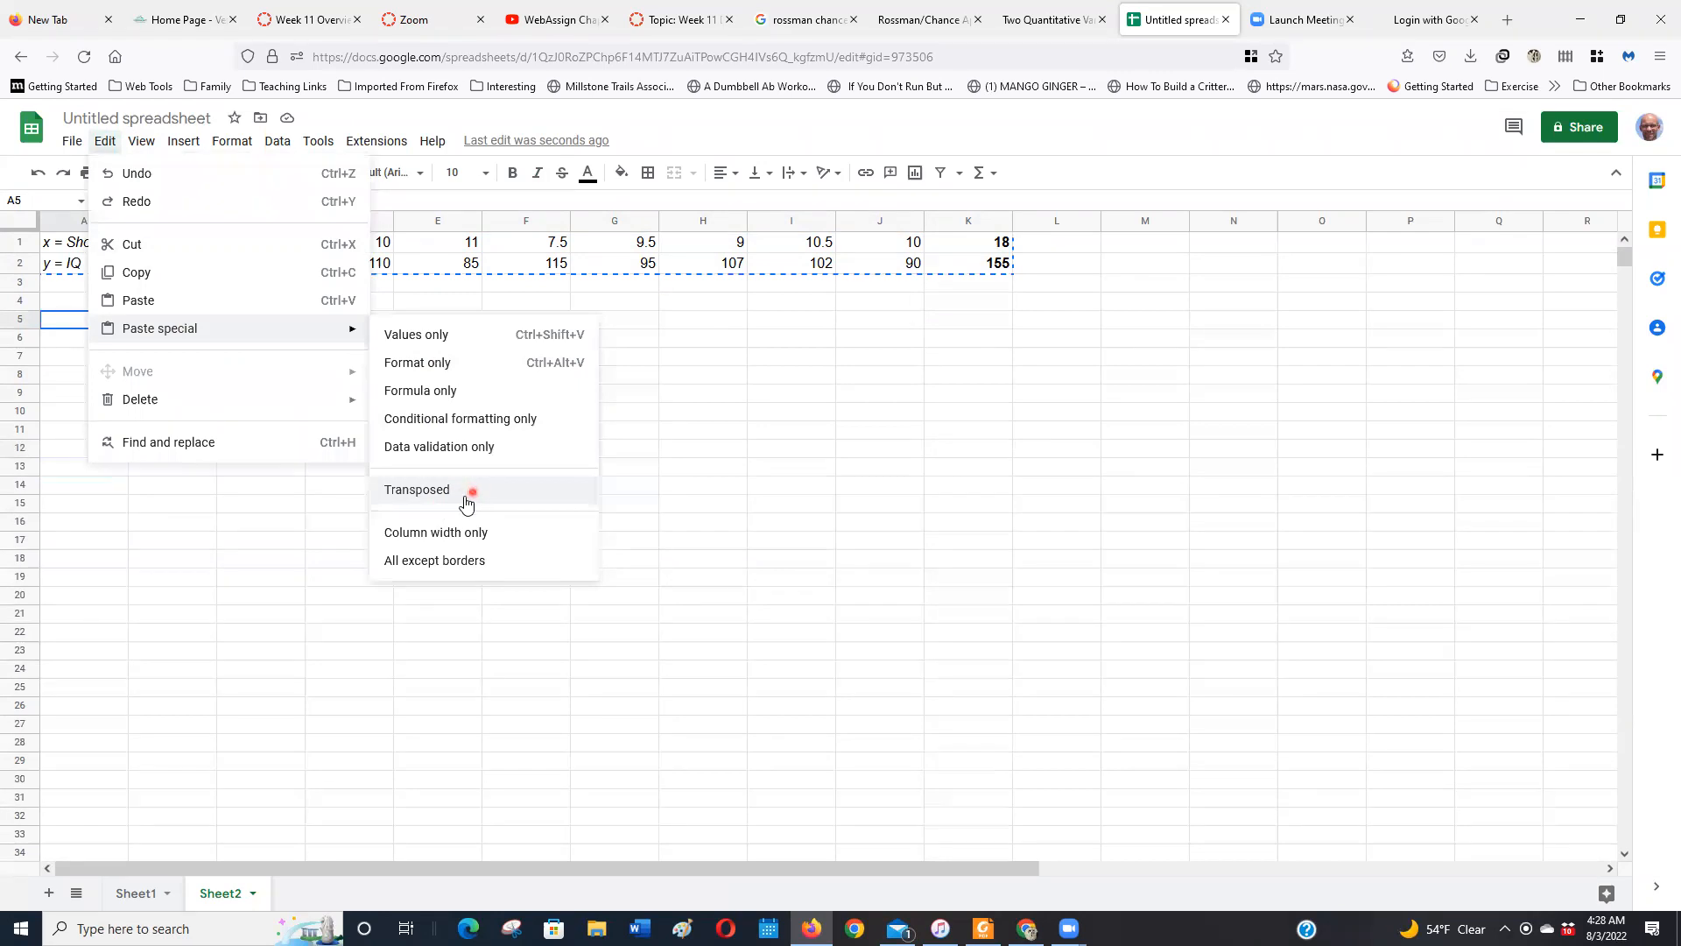
click(416, 489)
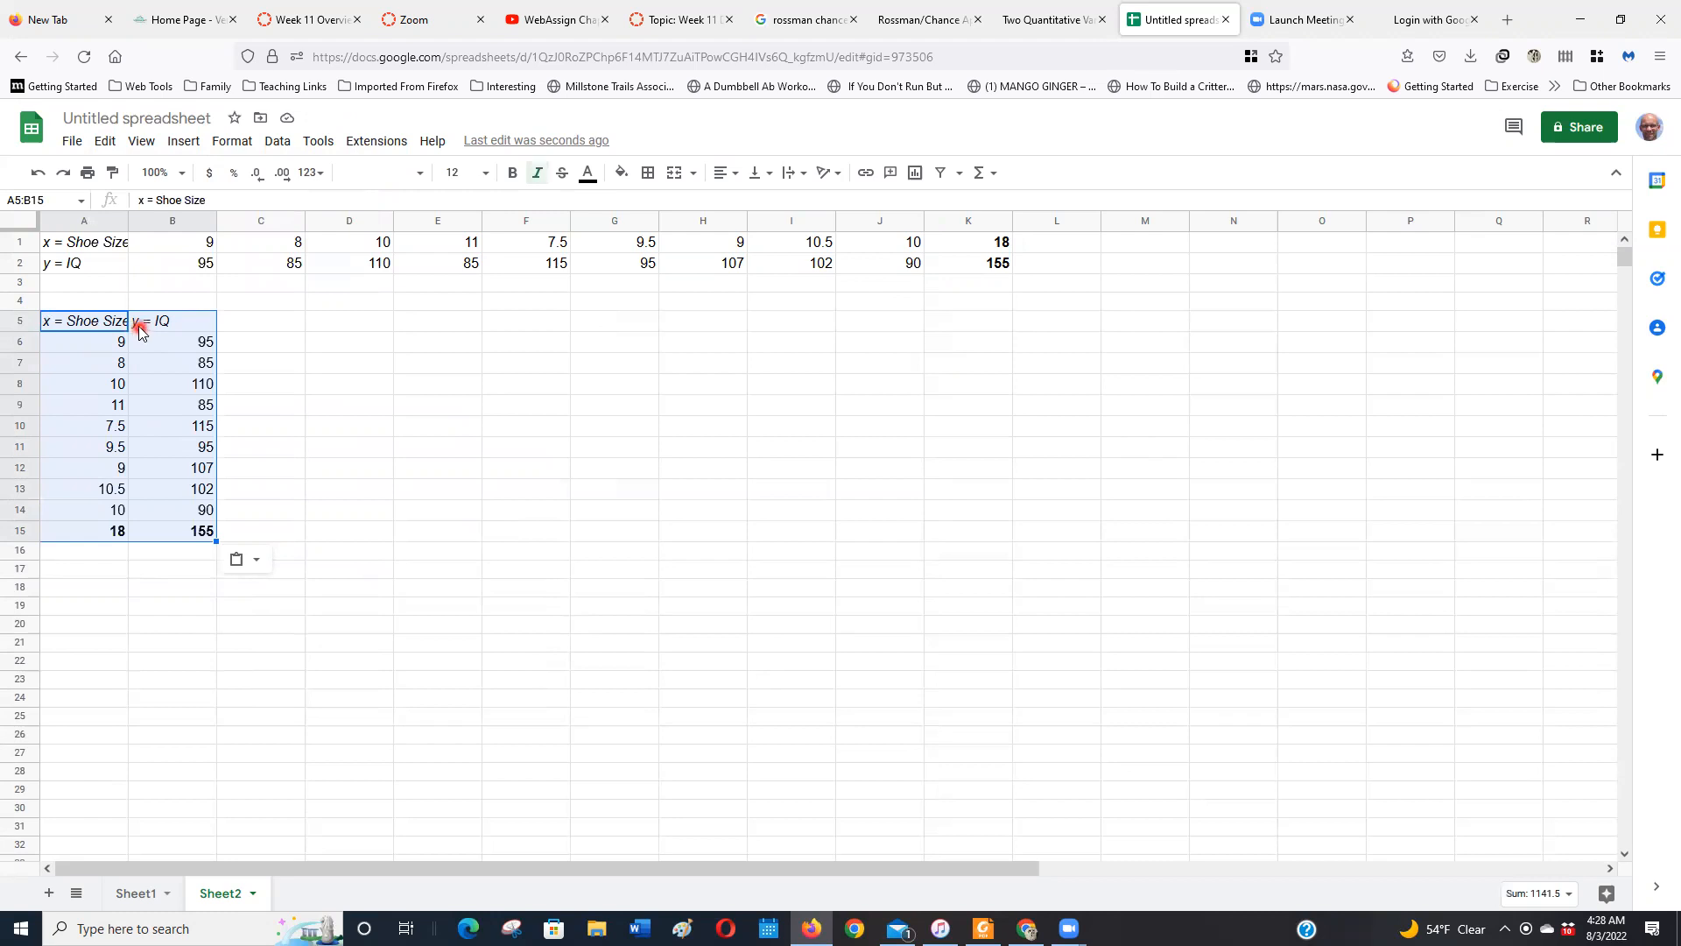
click(198, 570)
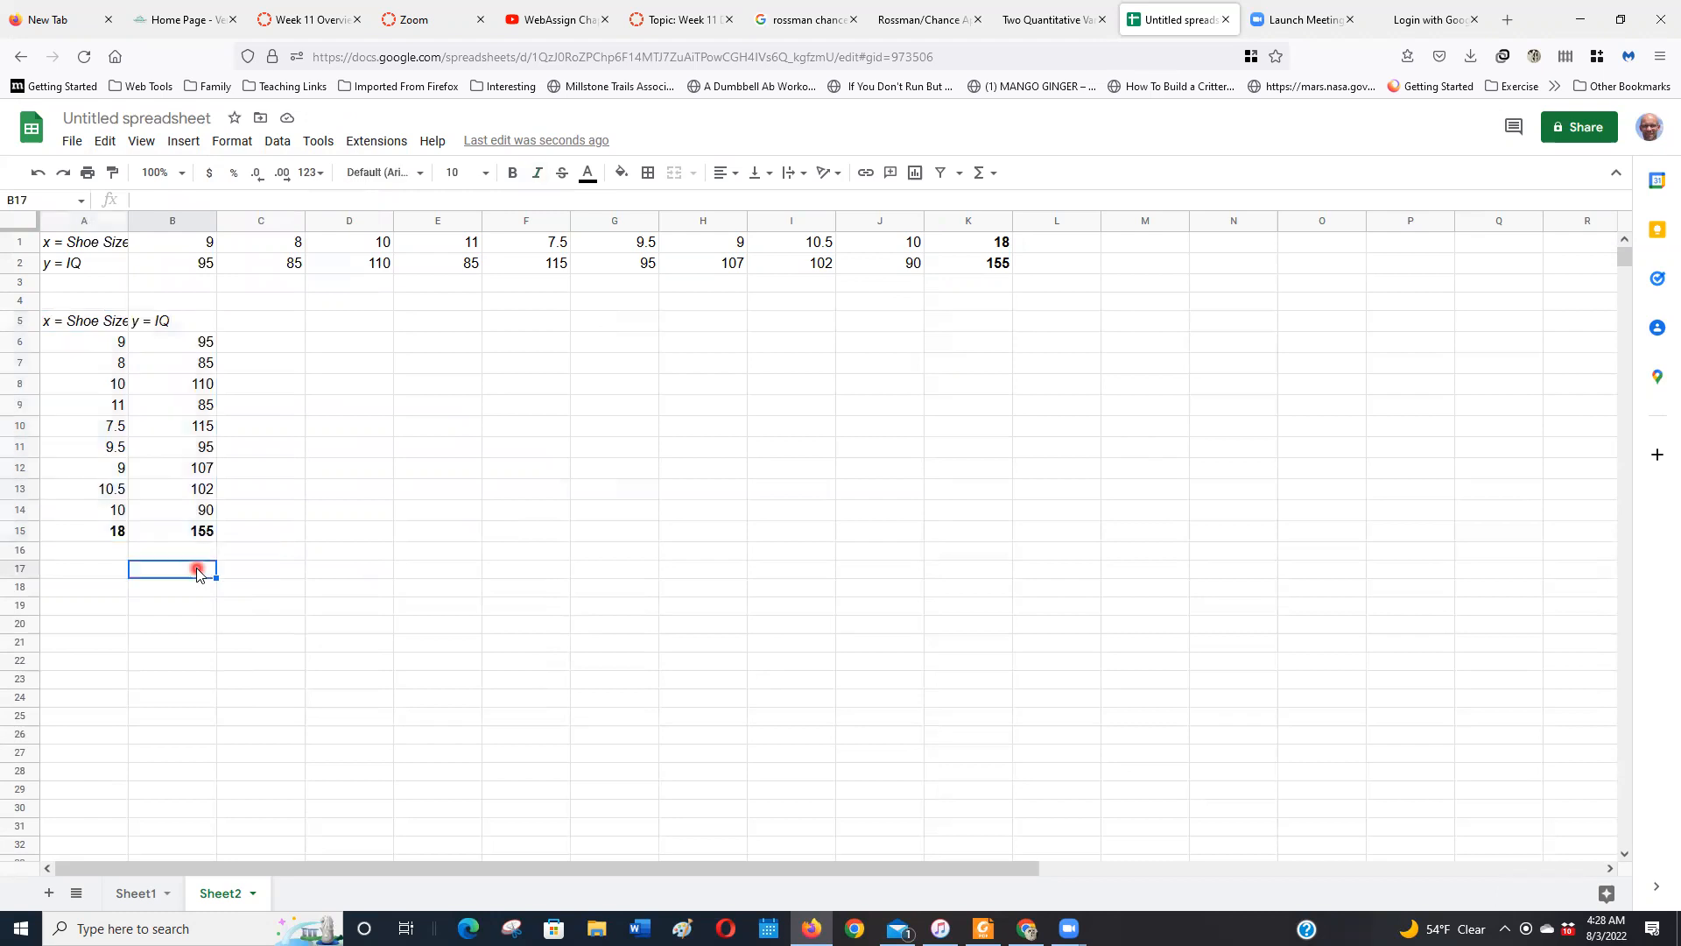
Rename the column header in A5 to Shoe_Size
double_click(71, 322)
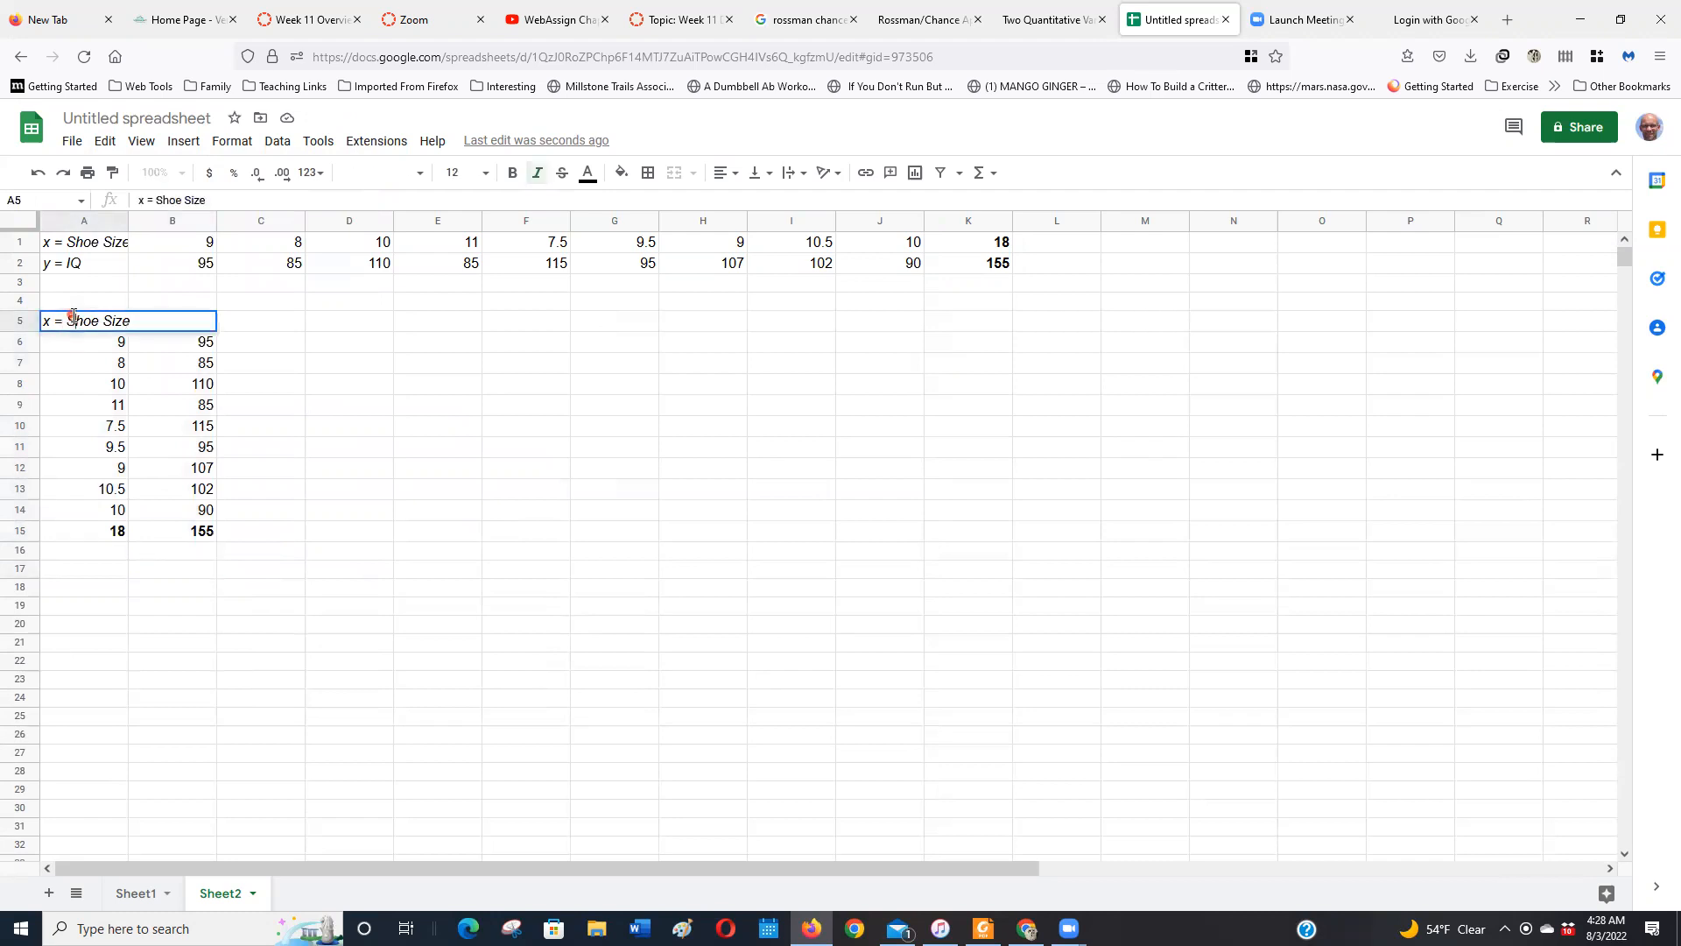
click(144, 343)
key(BackSpace)
key(BackSpace)
key(BackSpace)
key(BackSpace)
click(79, 319)
key(BackSpace)
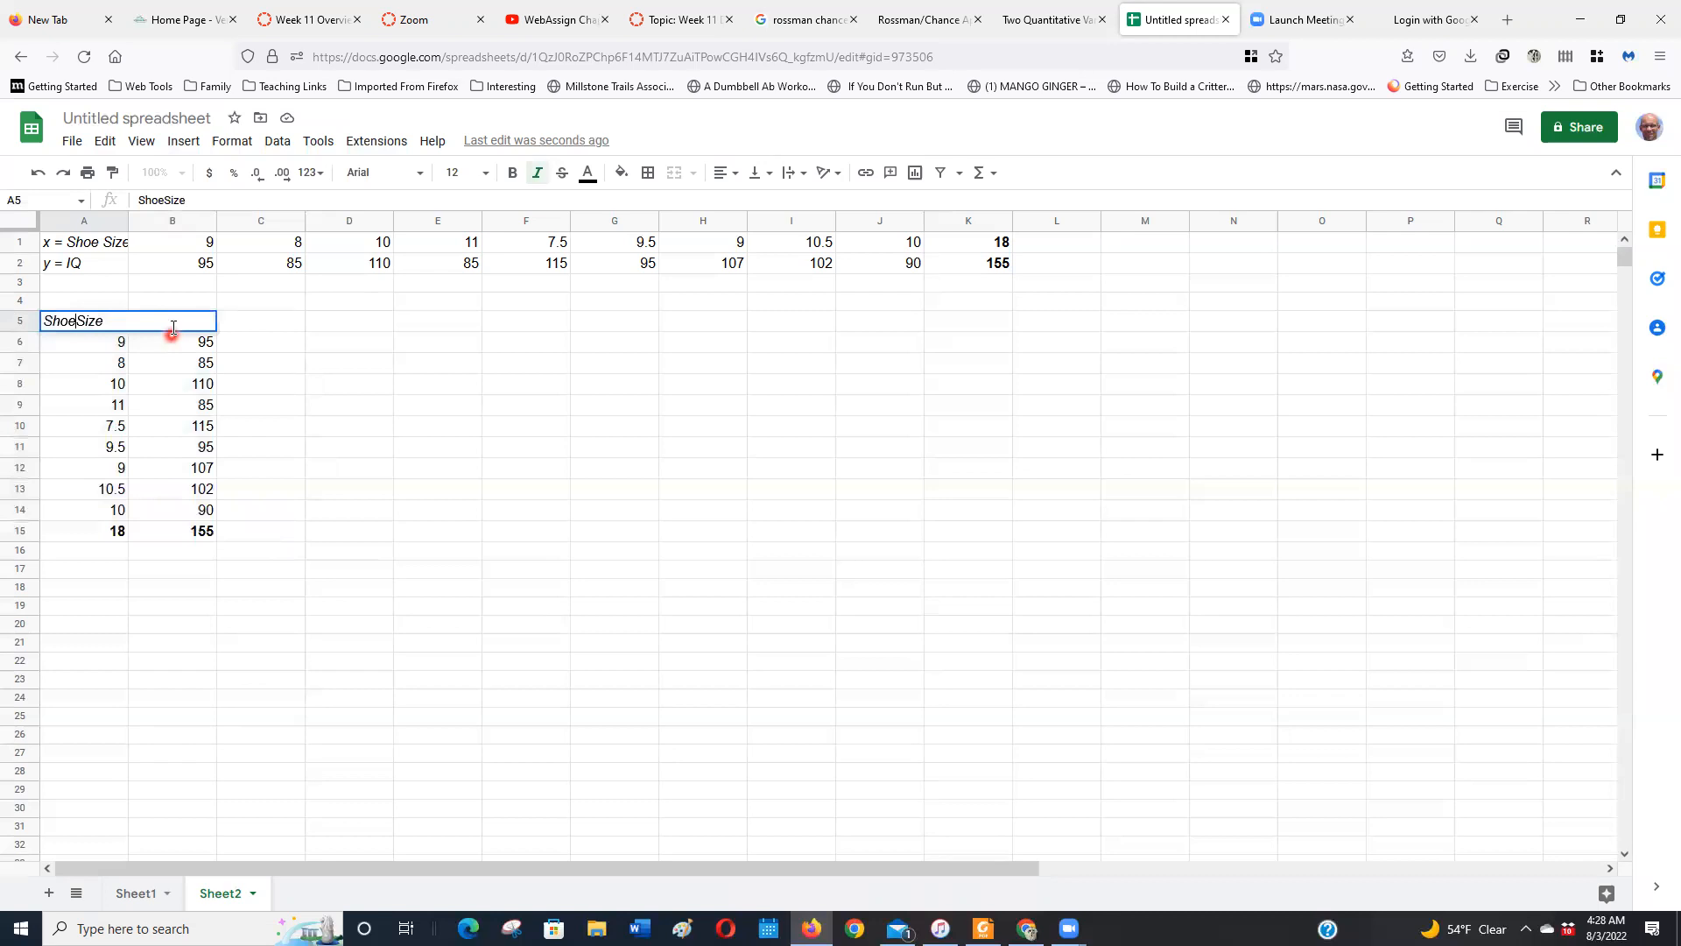
text(_)
click(267, 387)
Shorten the column header in B5 to IQ
click(161, 317)
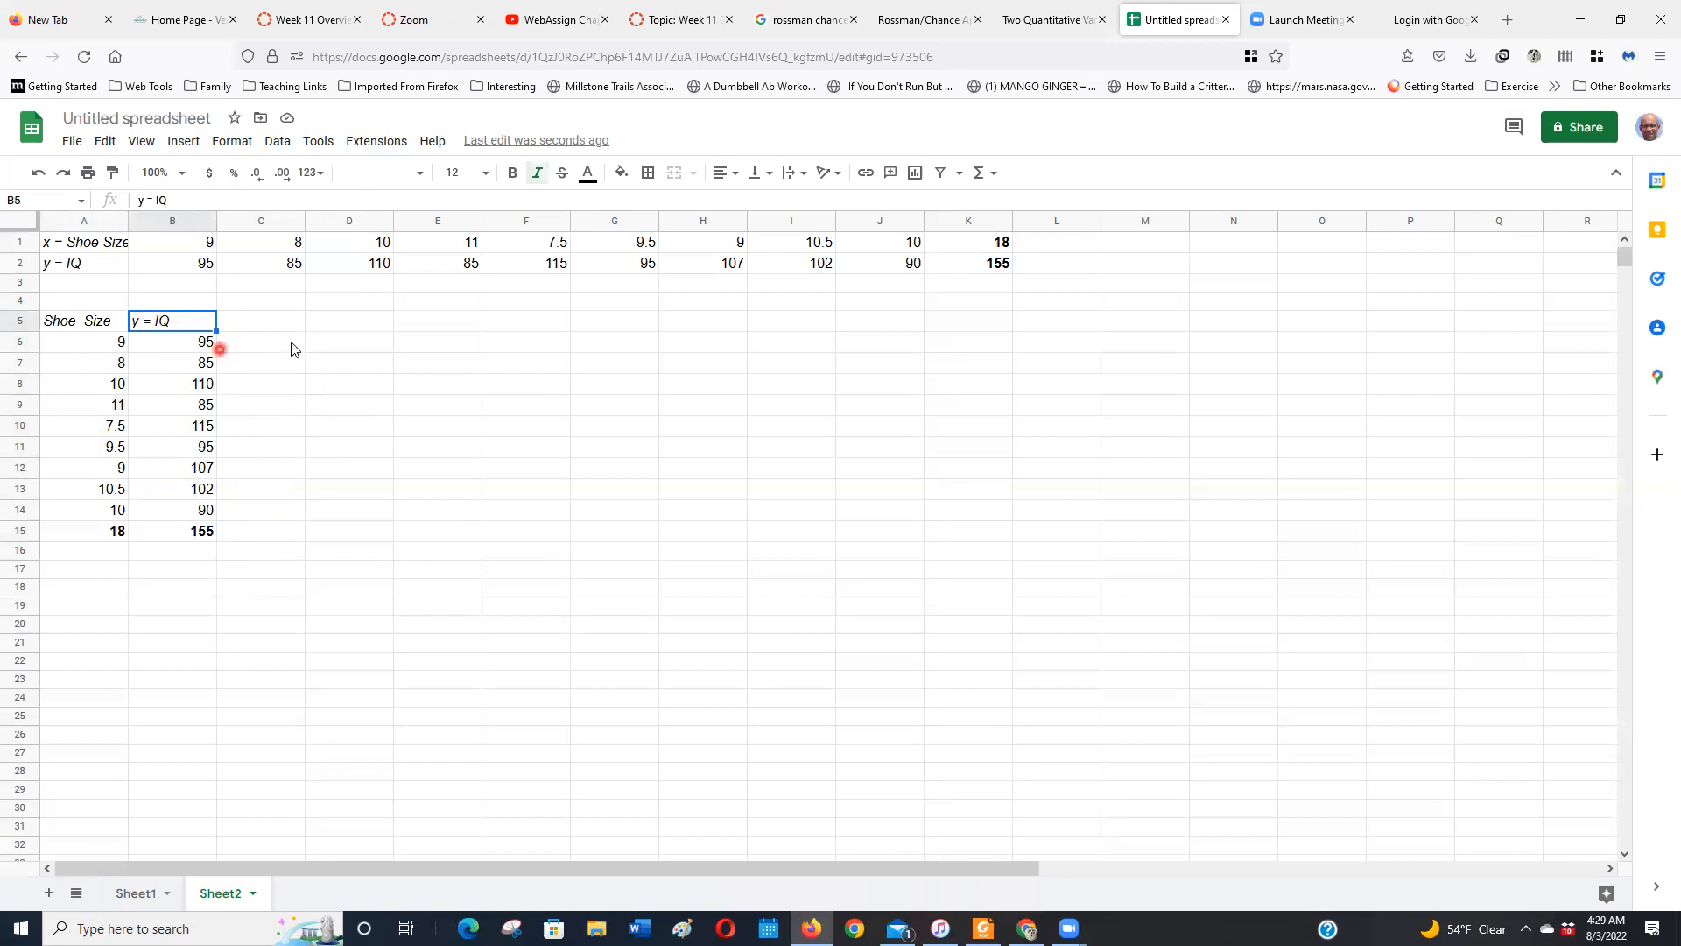
double_click(191, 324)
key(BackSpace)
key(BackSpace)
key(BackSpace)
key(BackSpace)
key(Return)
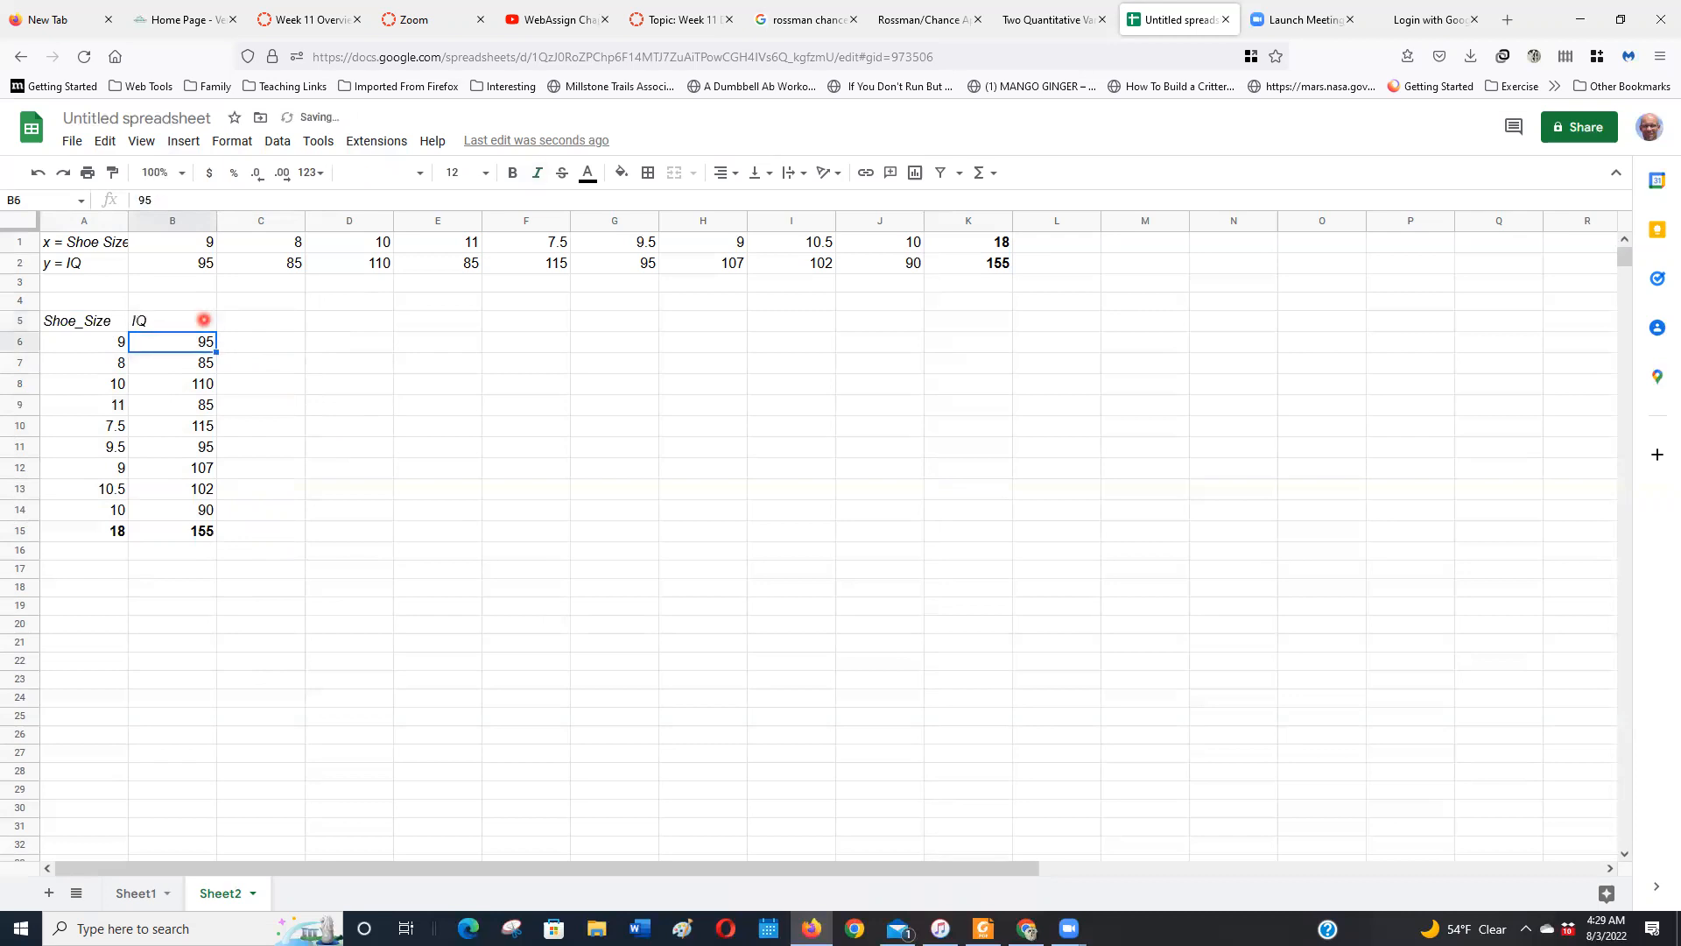
Copy the range A5:B15 and open the Two Quantitative Variables applet in the Rossman/Chance Applet Collection
click(108, 322)
drag(112, 342, 175, 536)
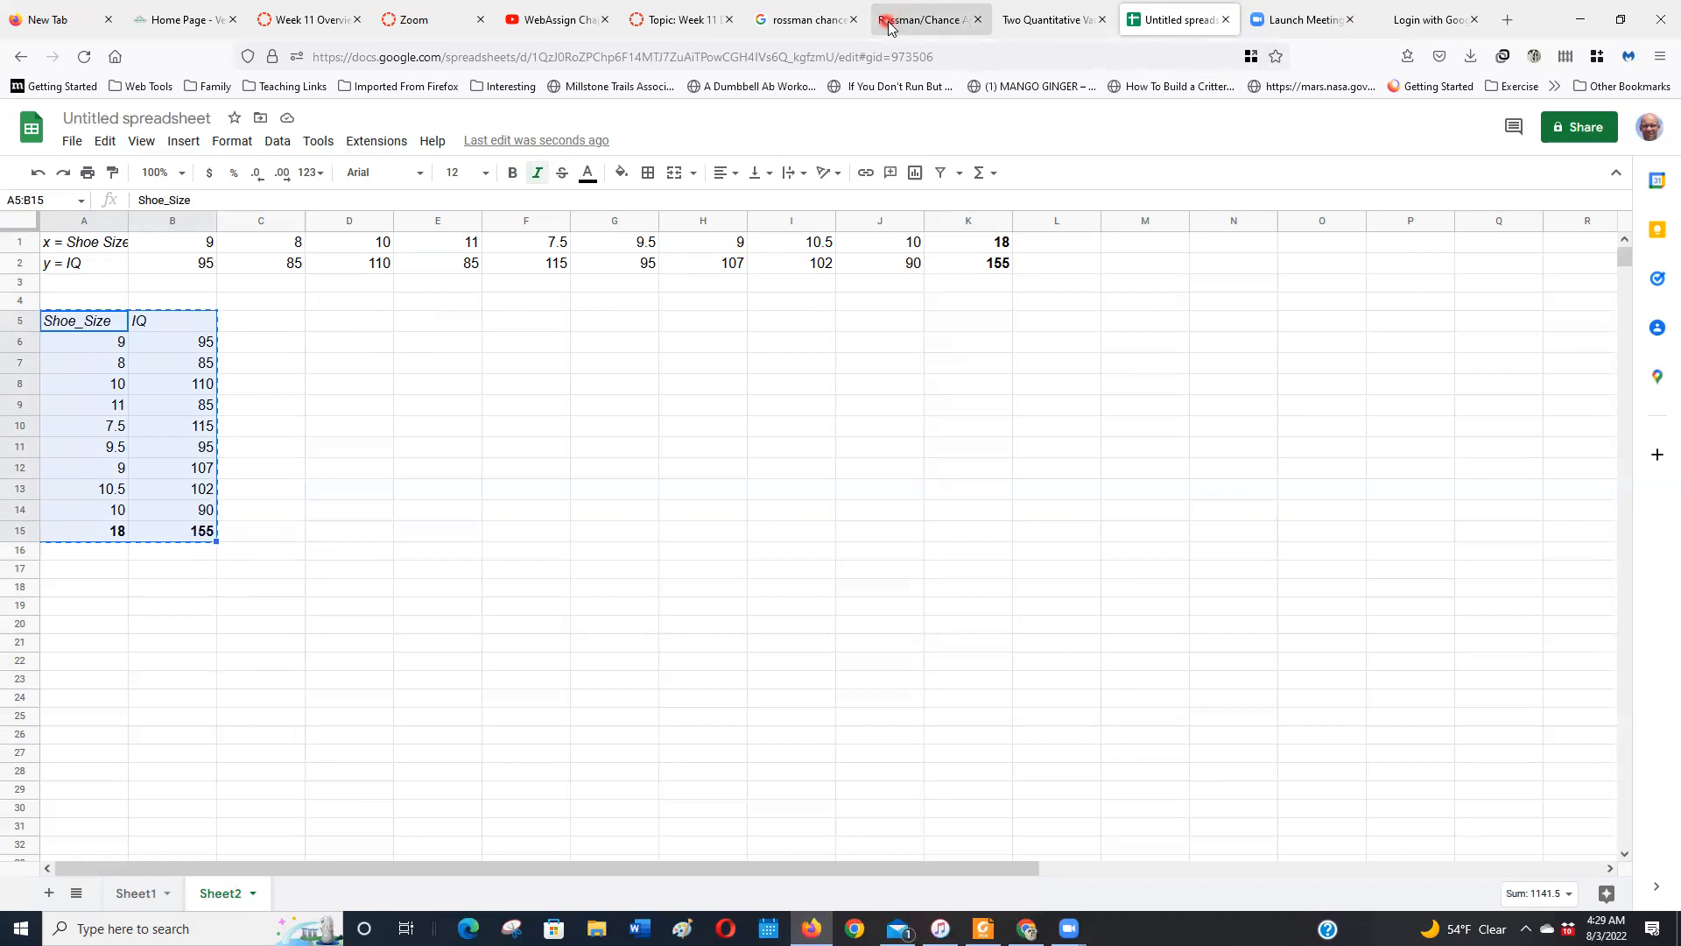
click(935, 26)
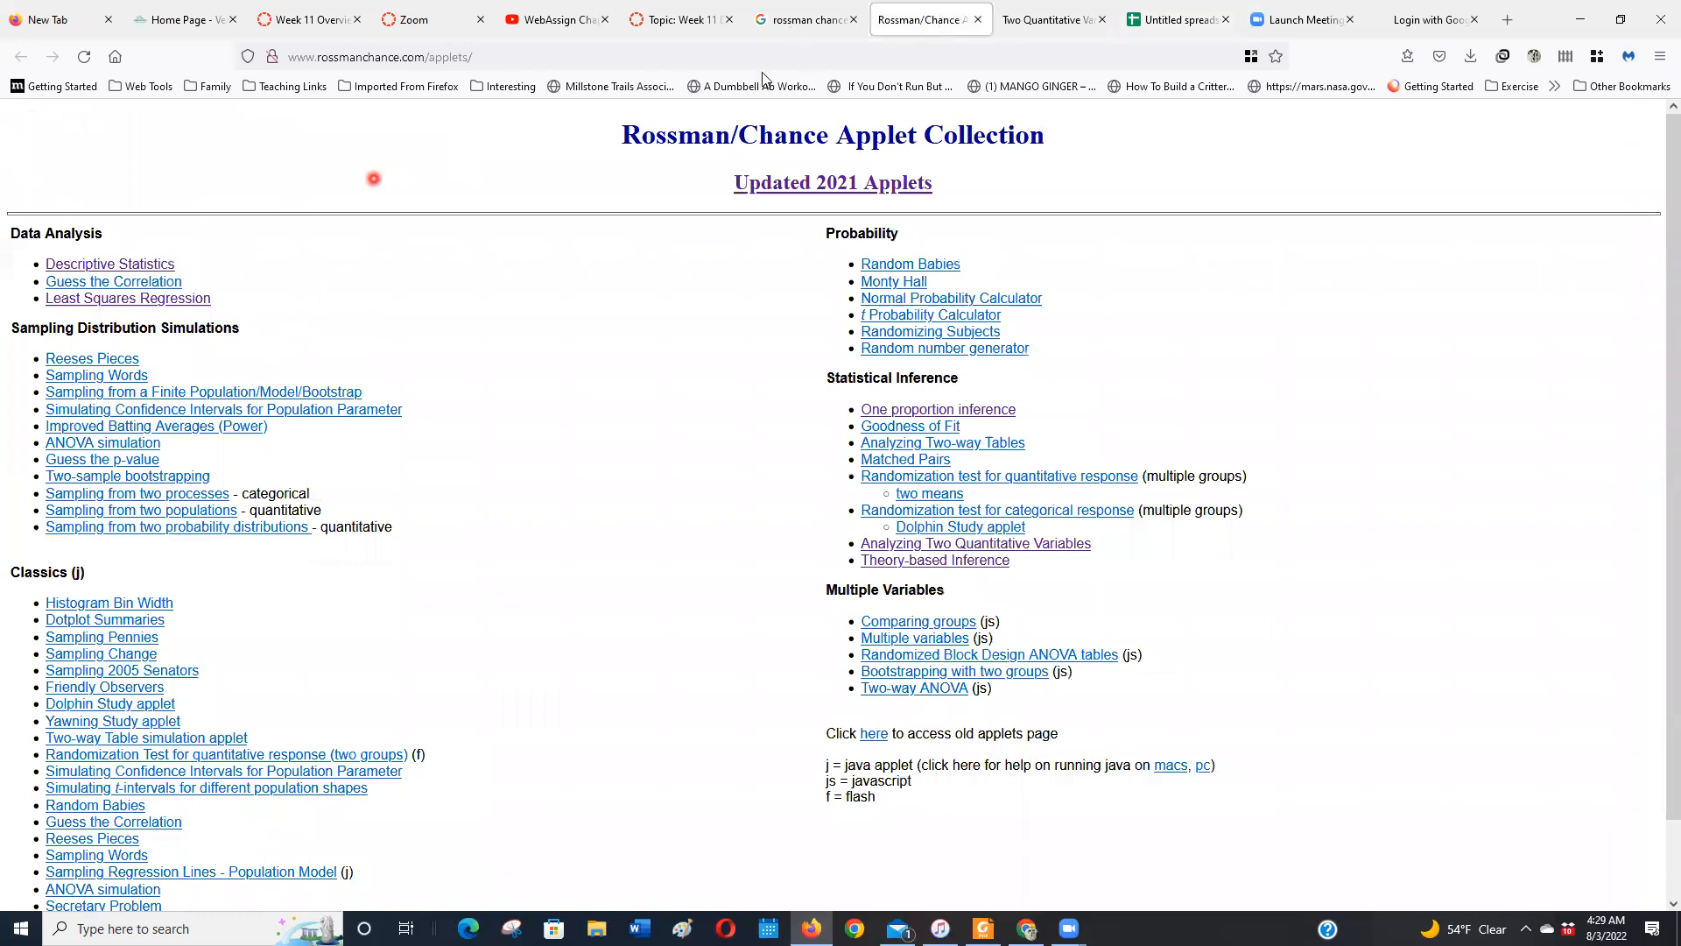
click(790, 35)
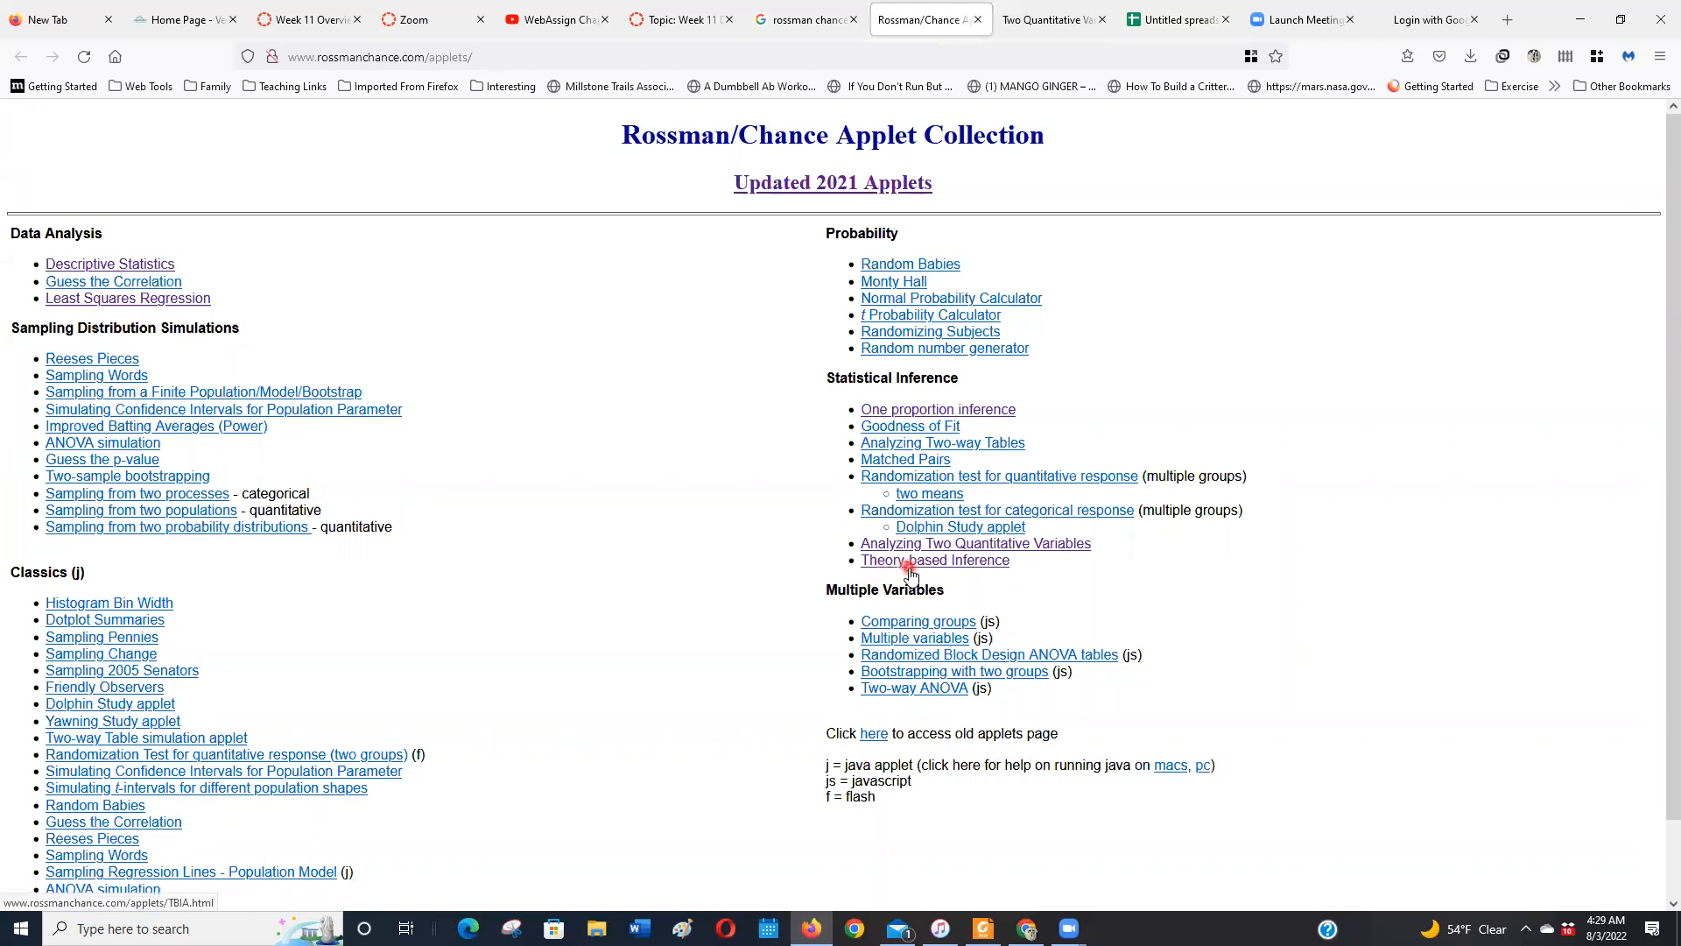
click(943, 567)
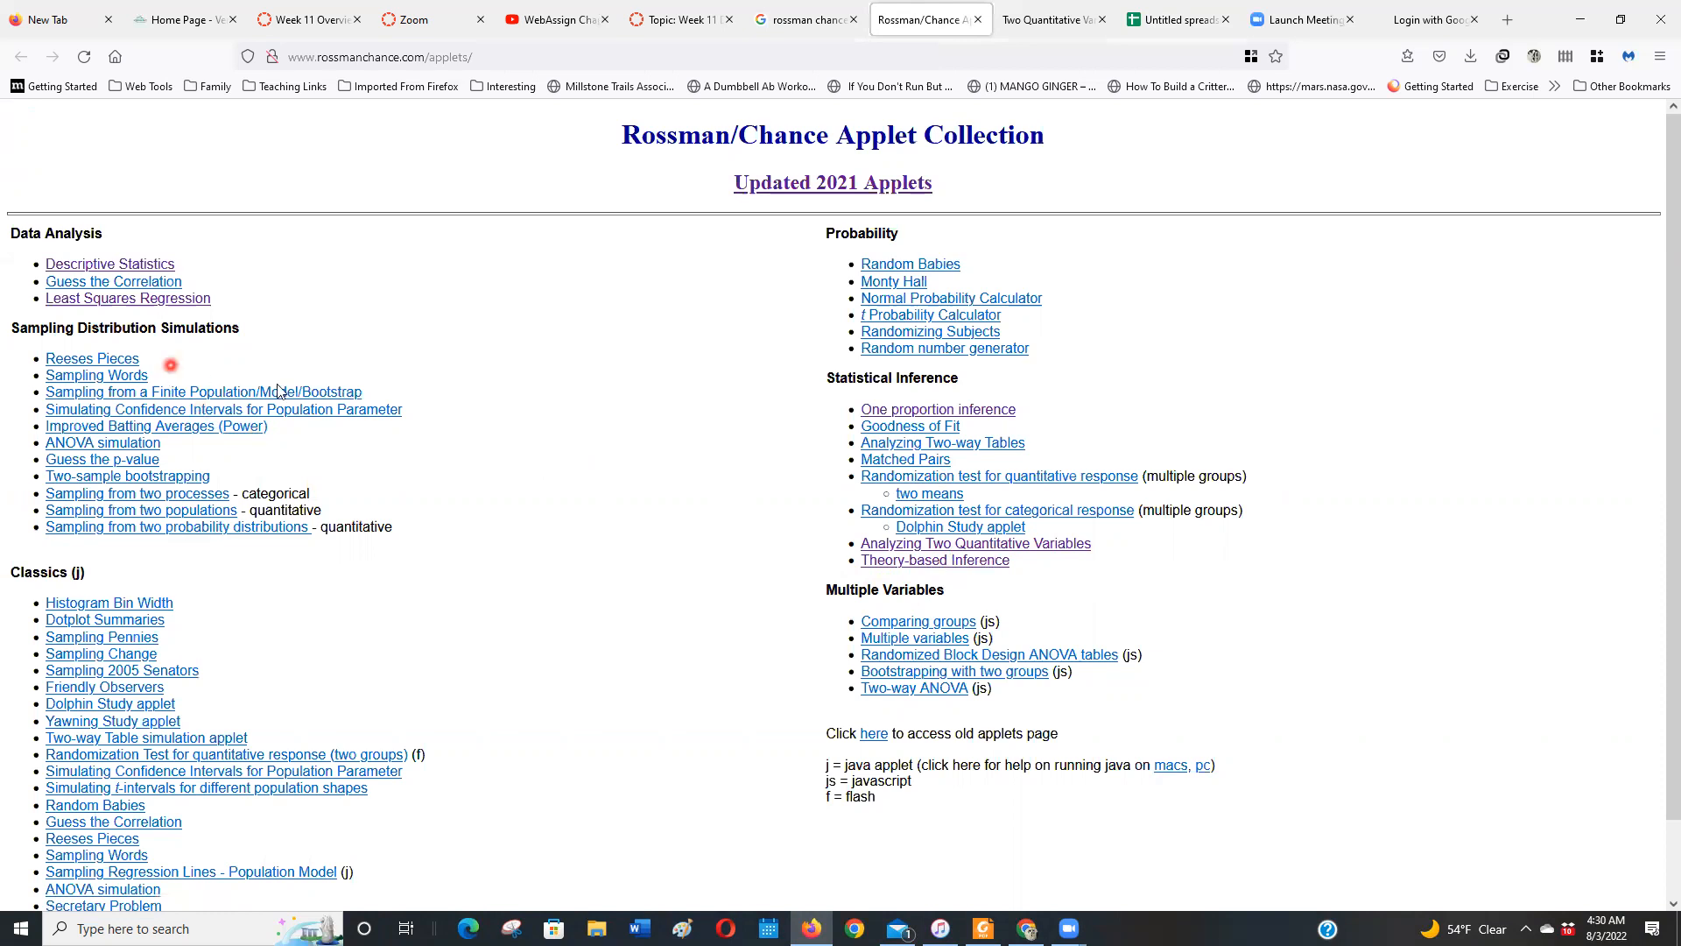
click(194, 302)
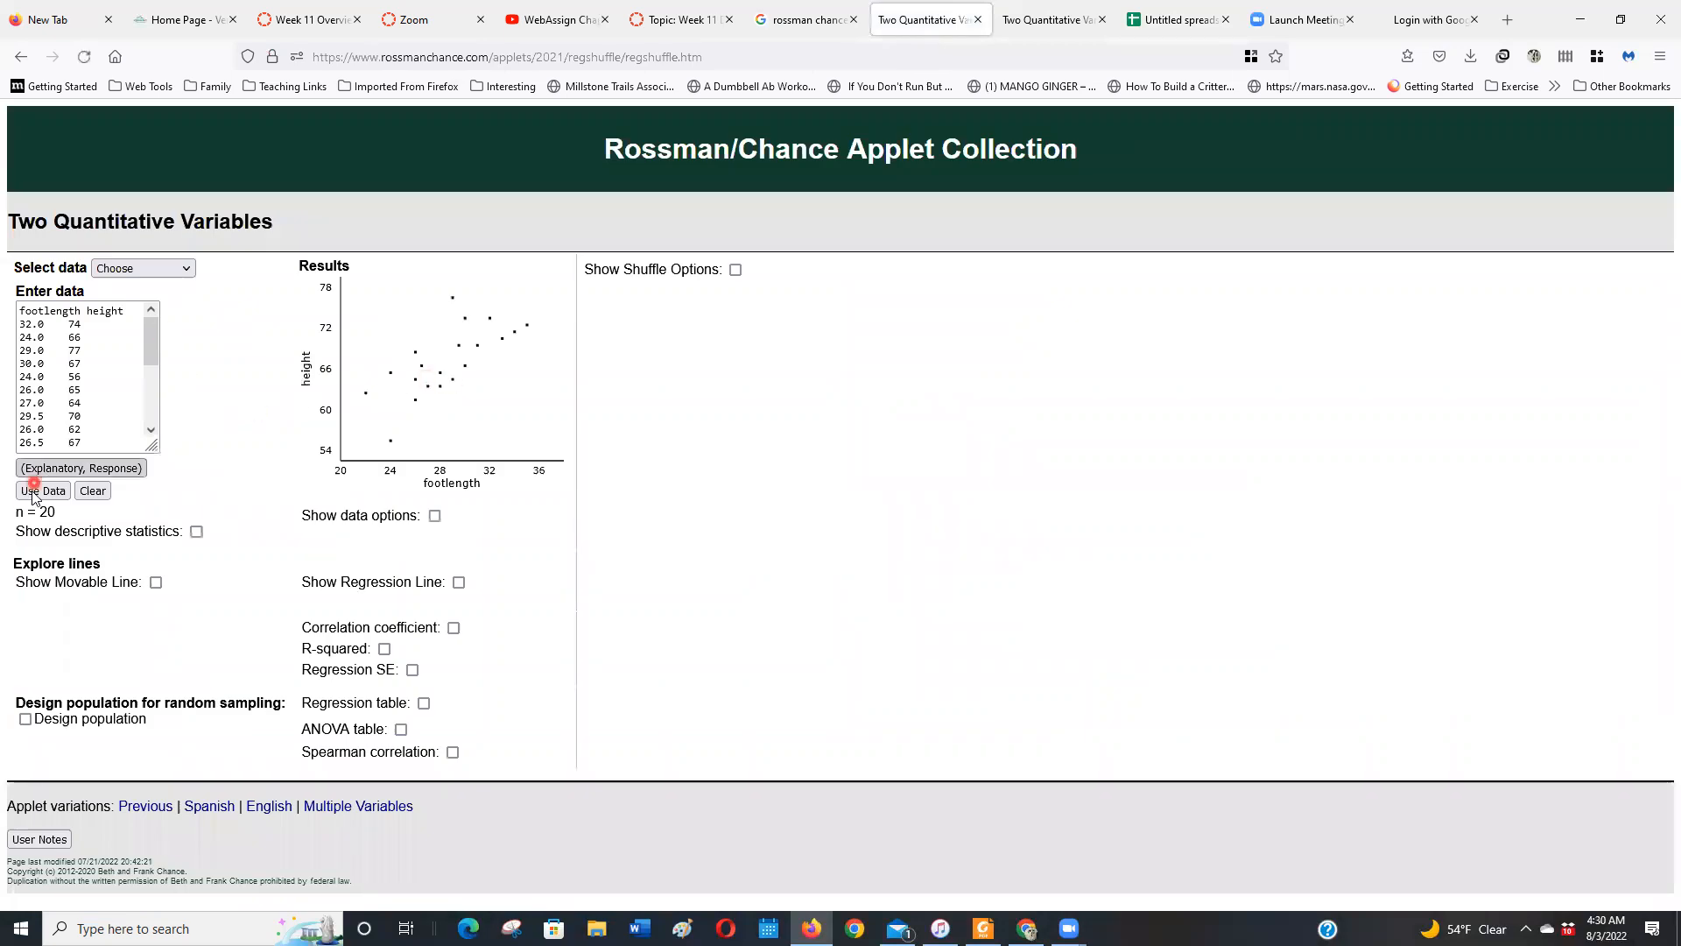
Replace the applet's sample data with the copied Shoe_Size and IQ data and plot it
click(81, 495)
click(70, 372)
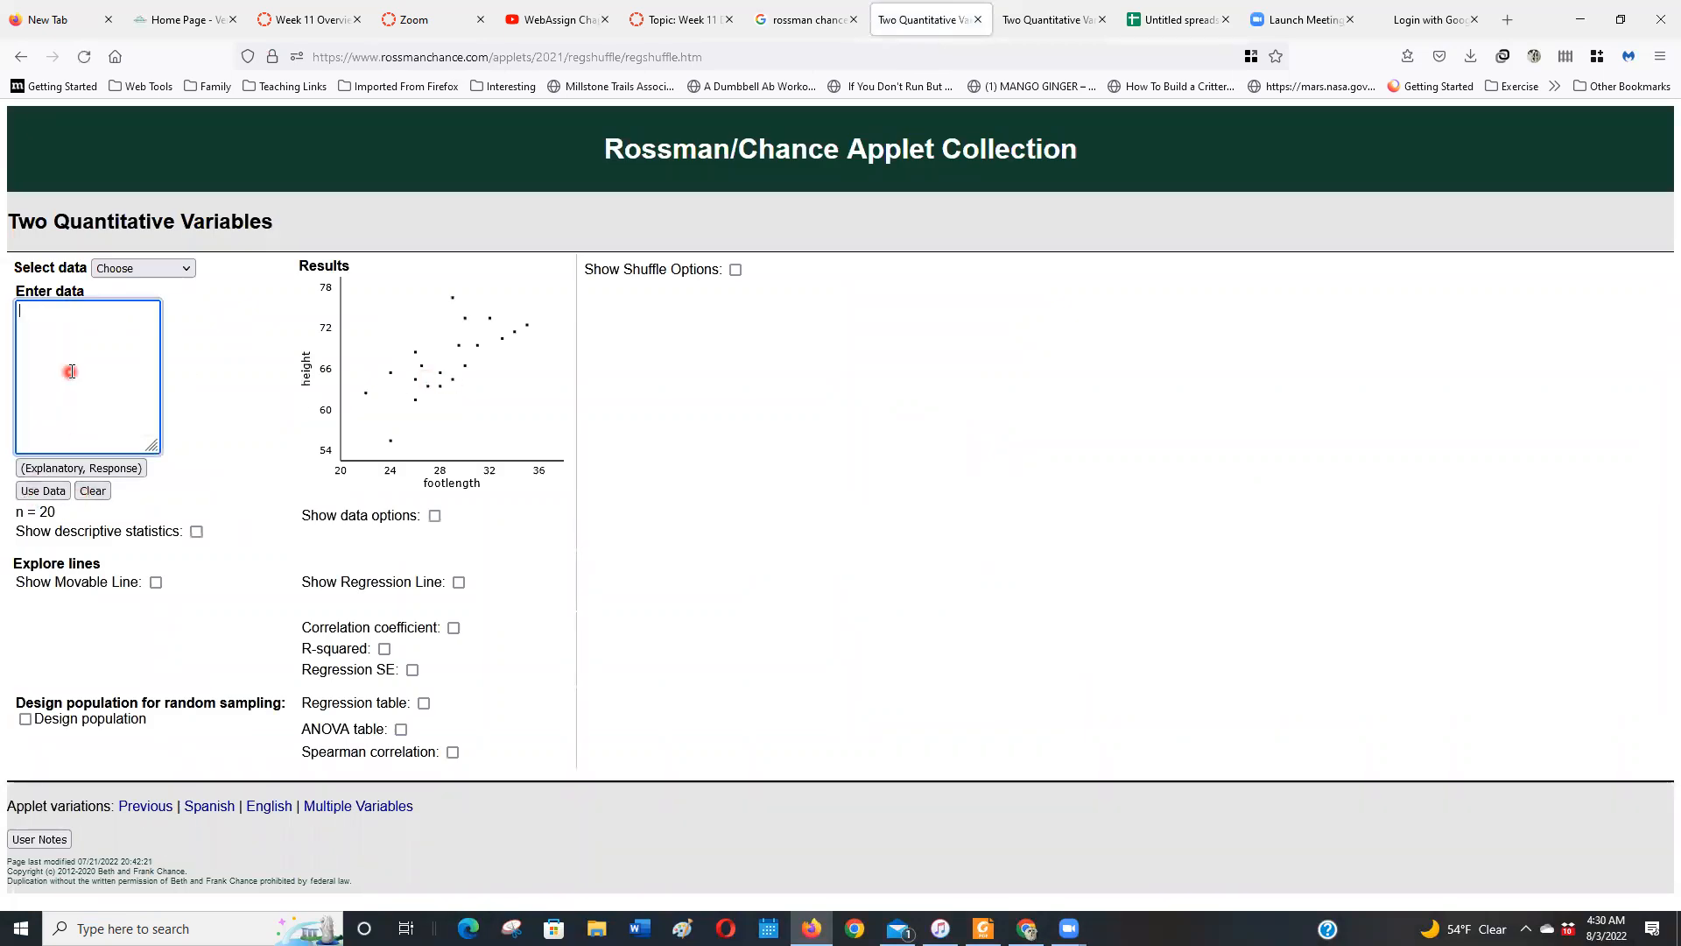
key(ctrl+v)
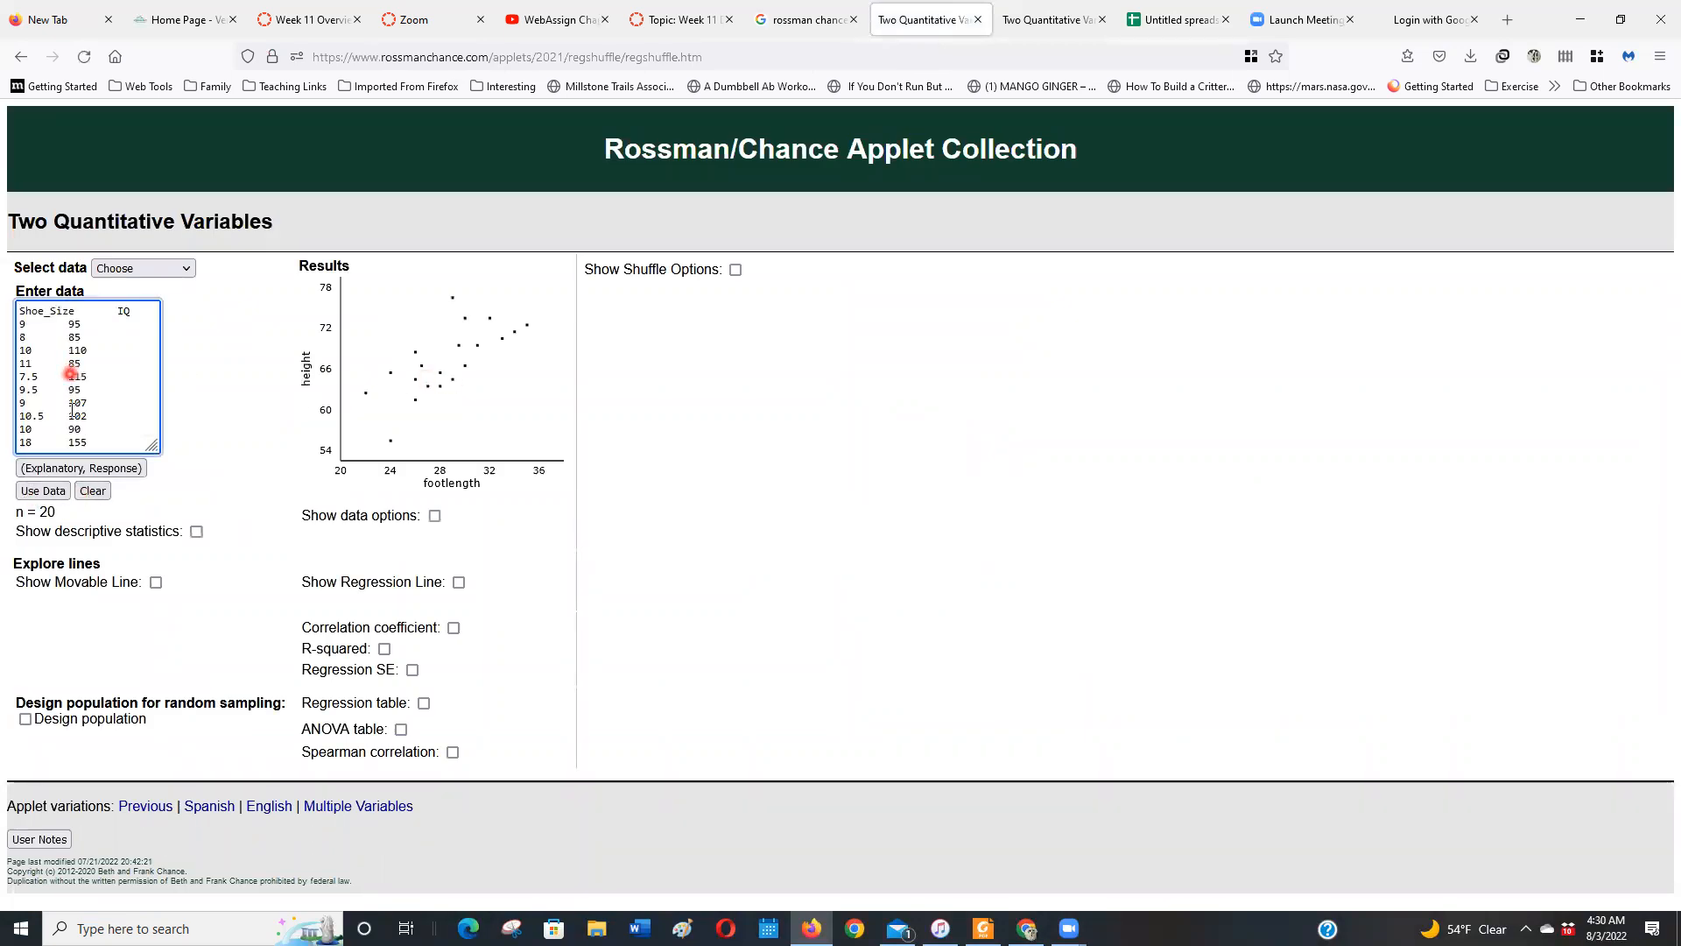
click(40, 495)
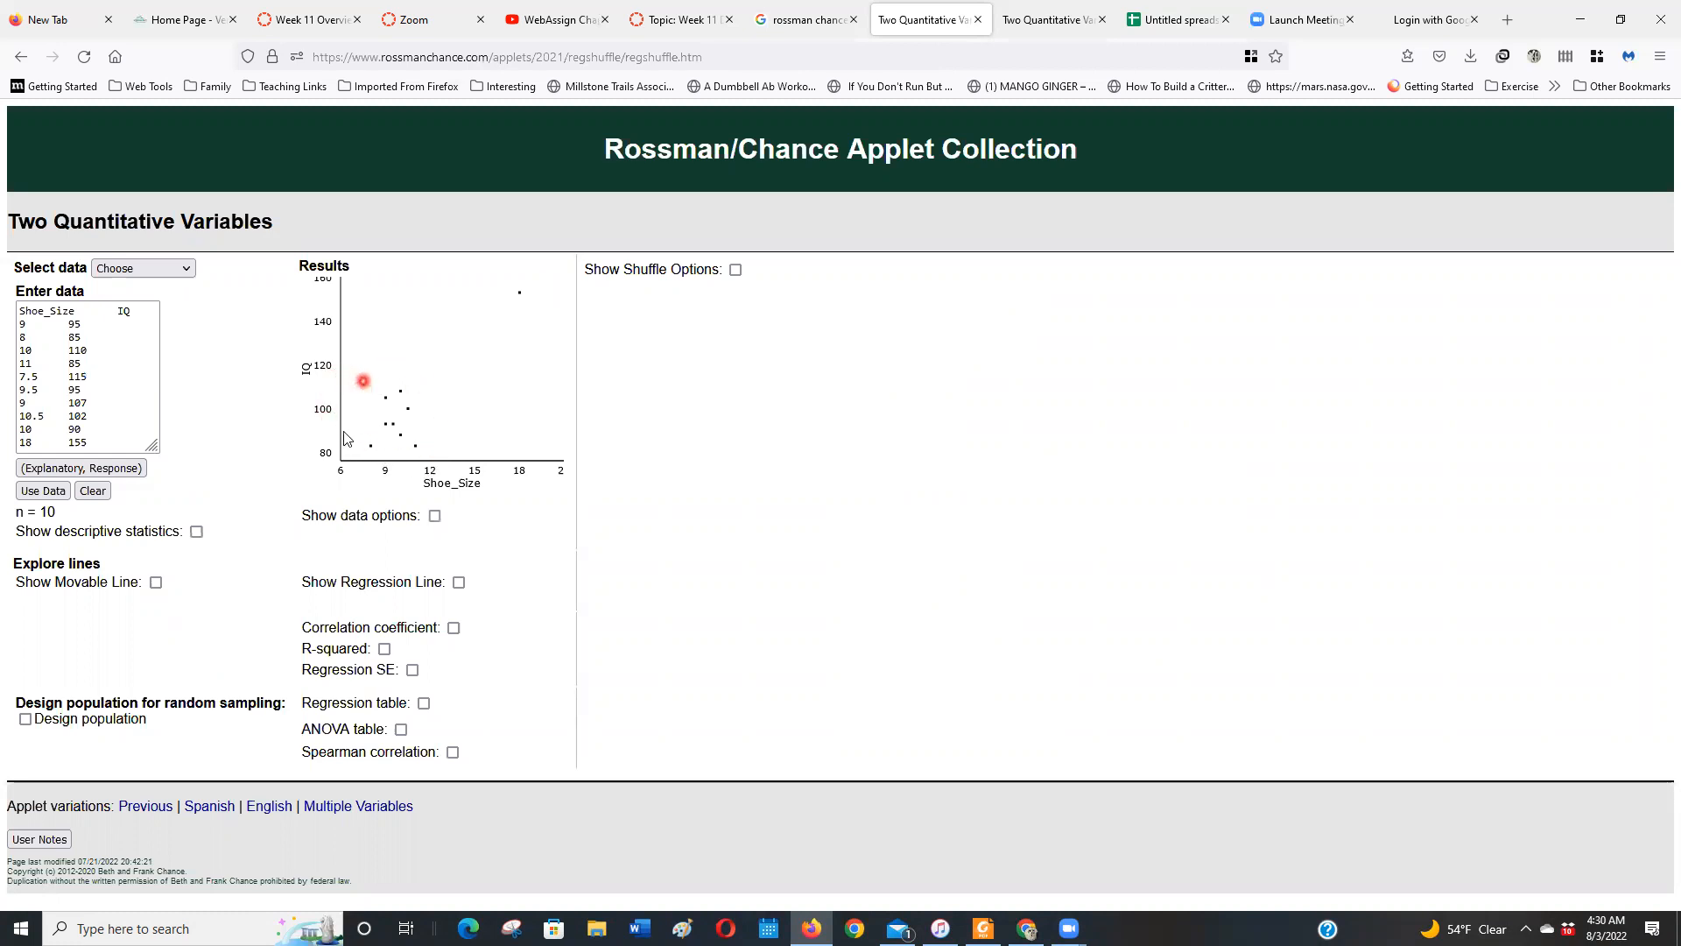
Replot the data without the 18, 155 outlier row and show the correlation coefficient
click(94, 446)
drag(95, 446, 17, 450)
key(ctrl+c)
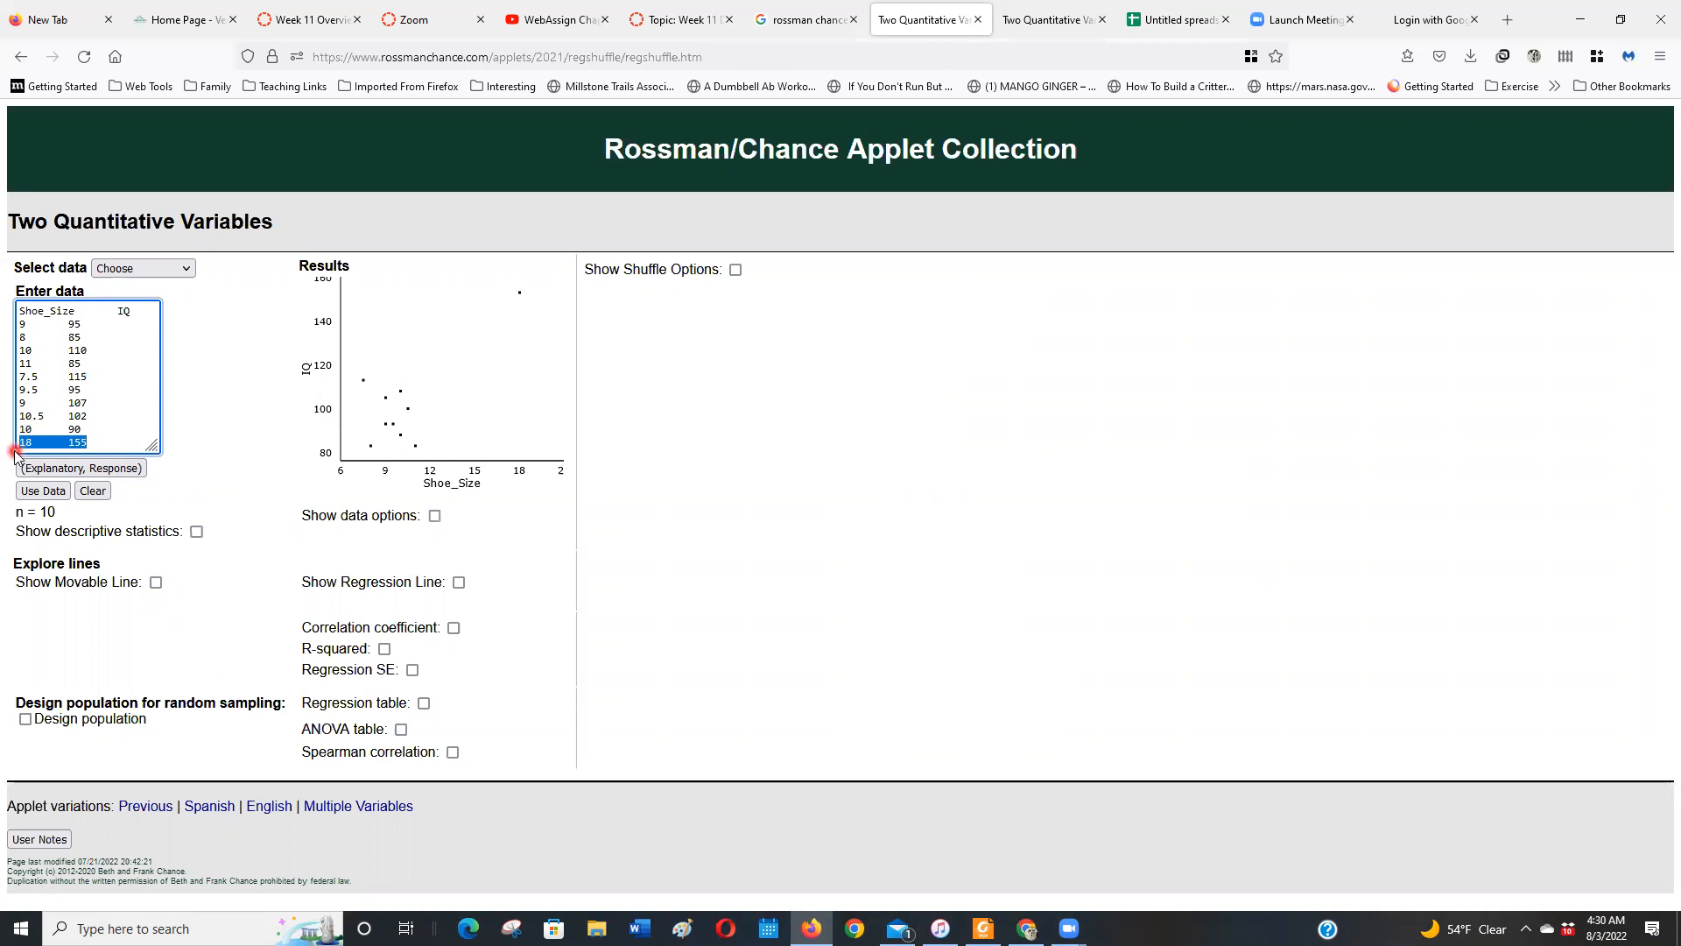
key(BackSpace)
click(41, 491)
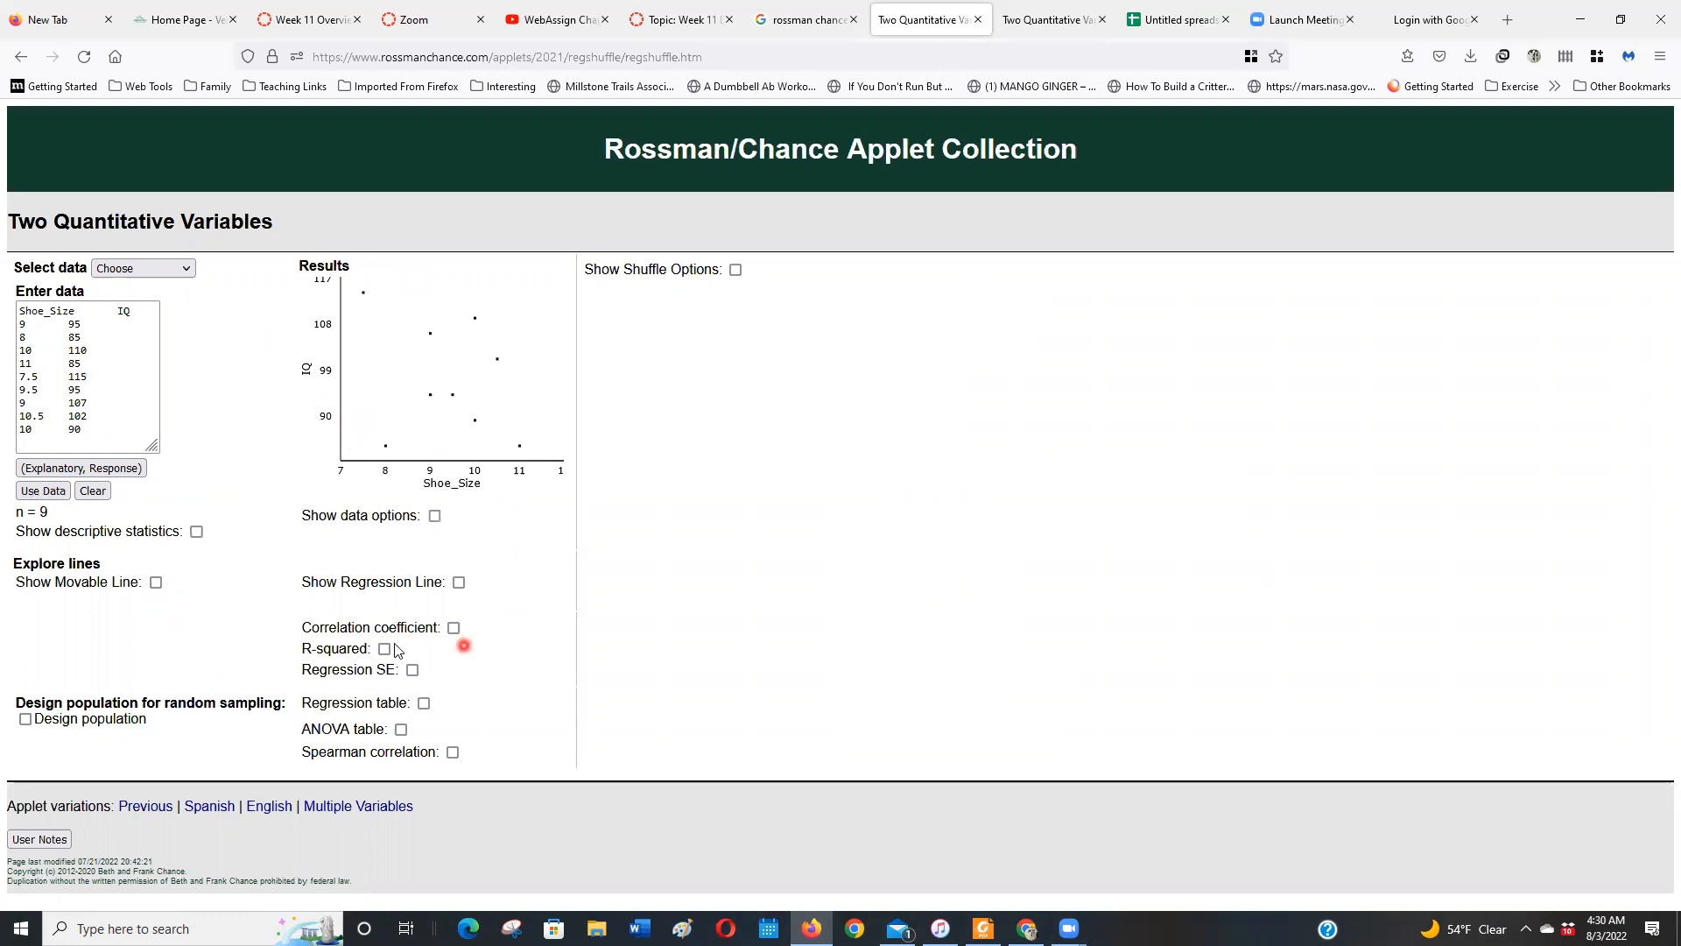
click(453, 629)
Replot the data with the 18, 155 row restored, and show the regression line and R-squared
click(87, 442)
key(ctrl+v)
click(62, 492)
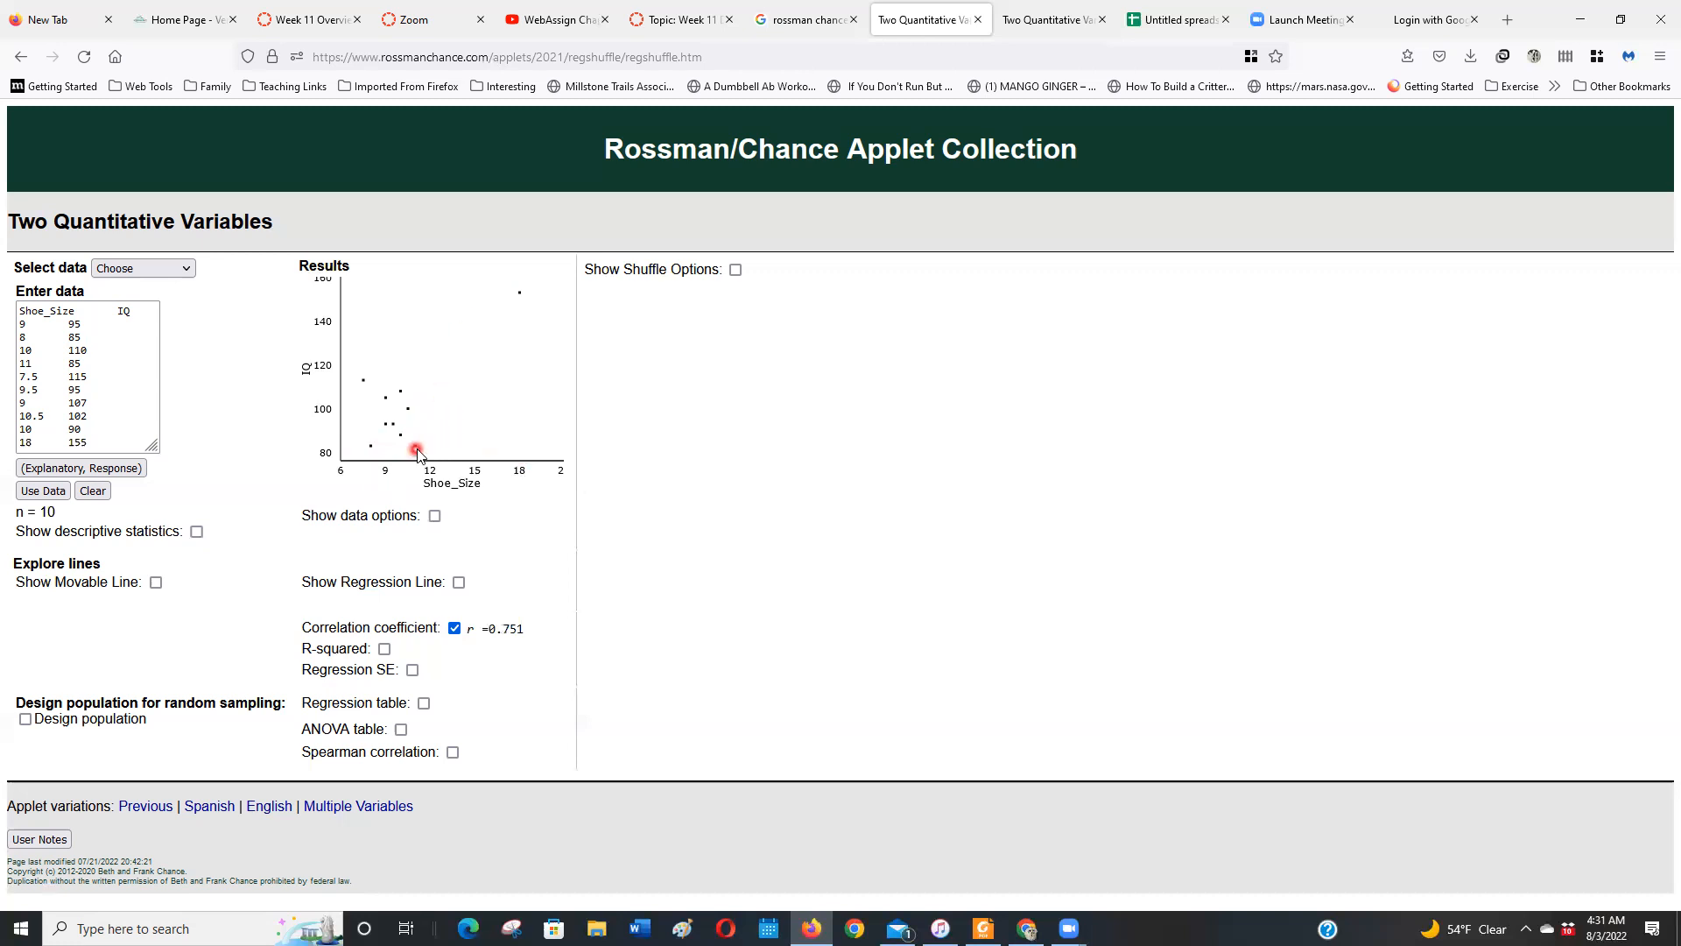
click(459, 582)
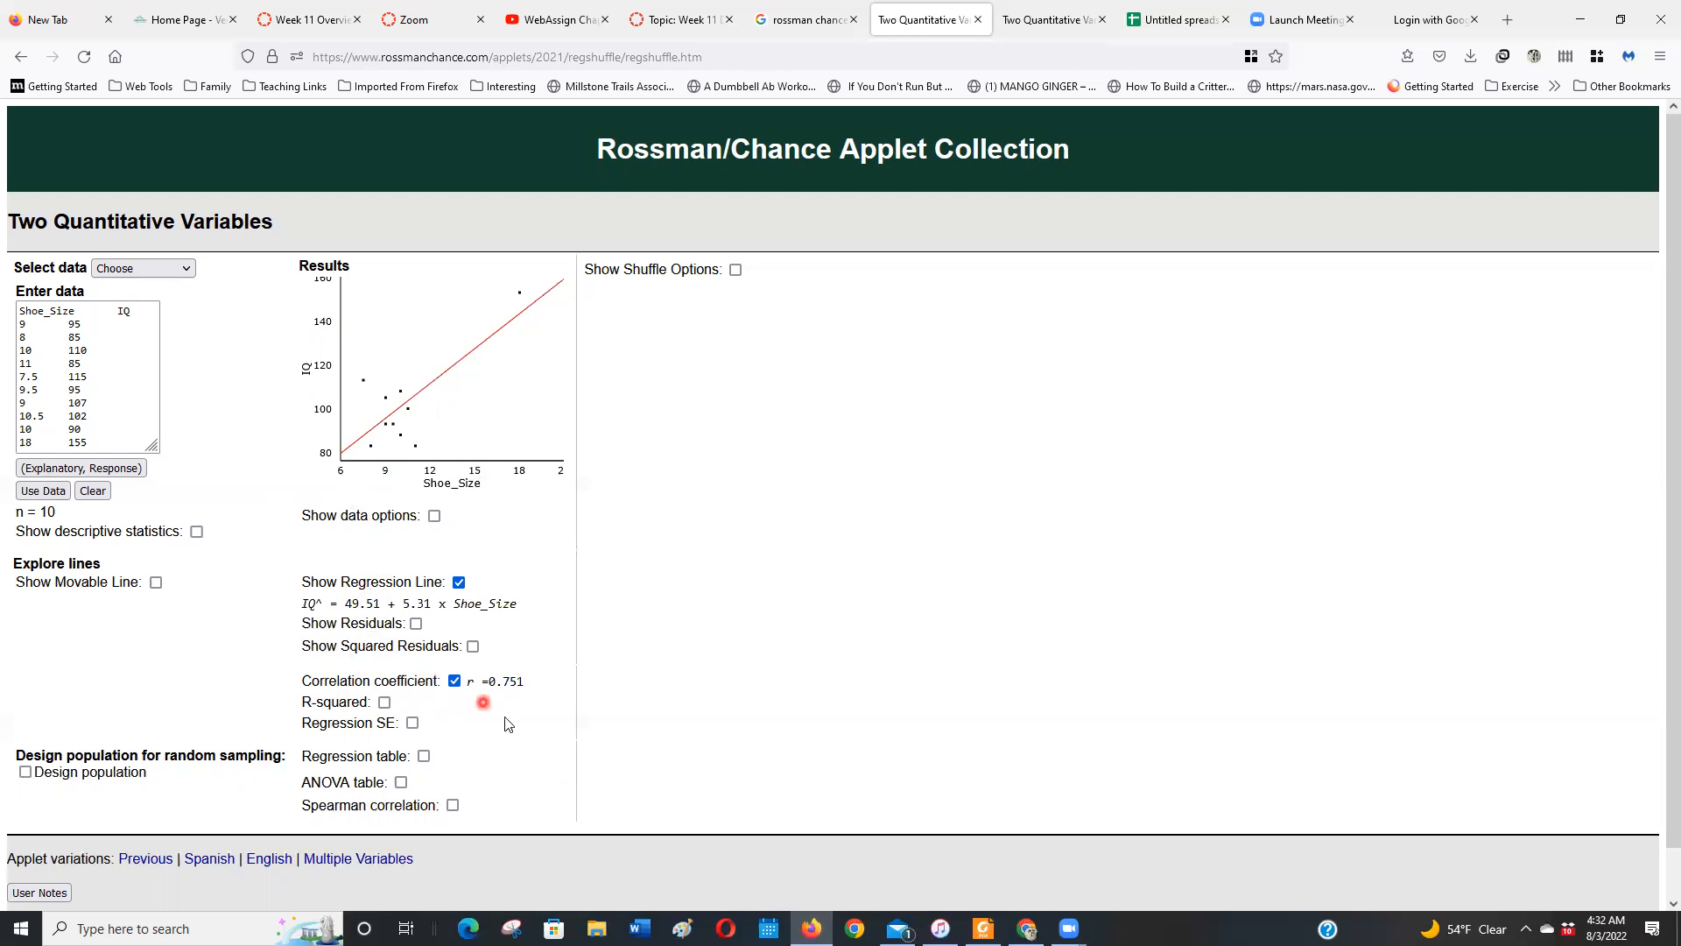
click(384, 702)
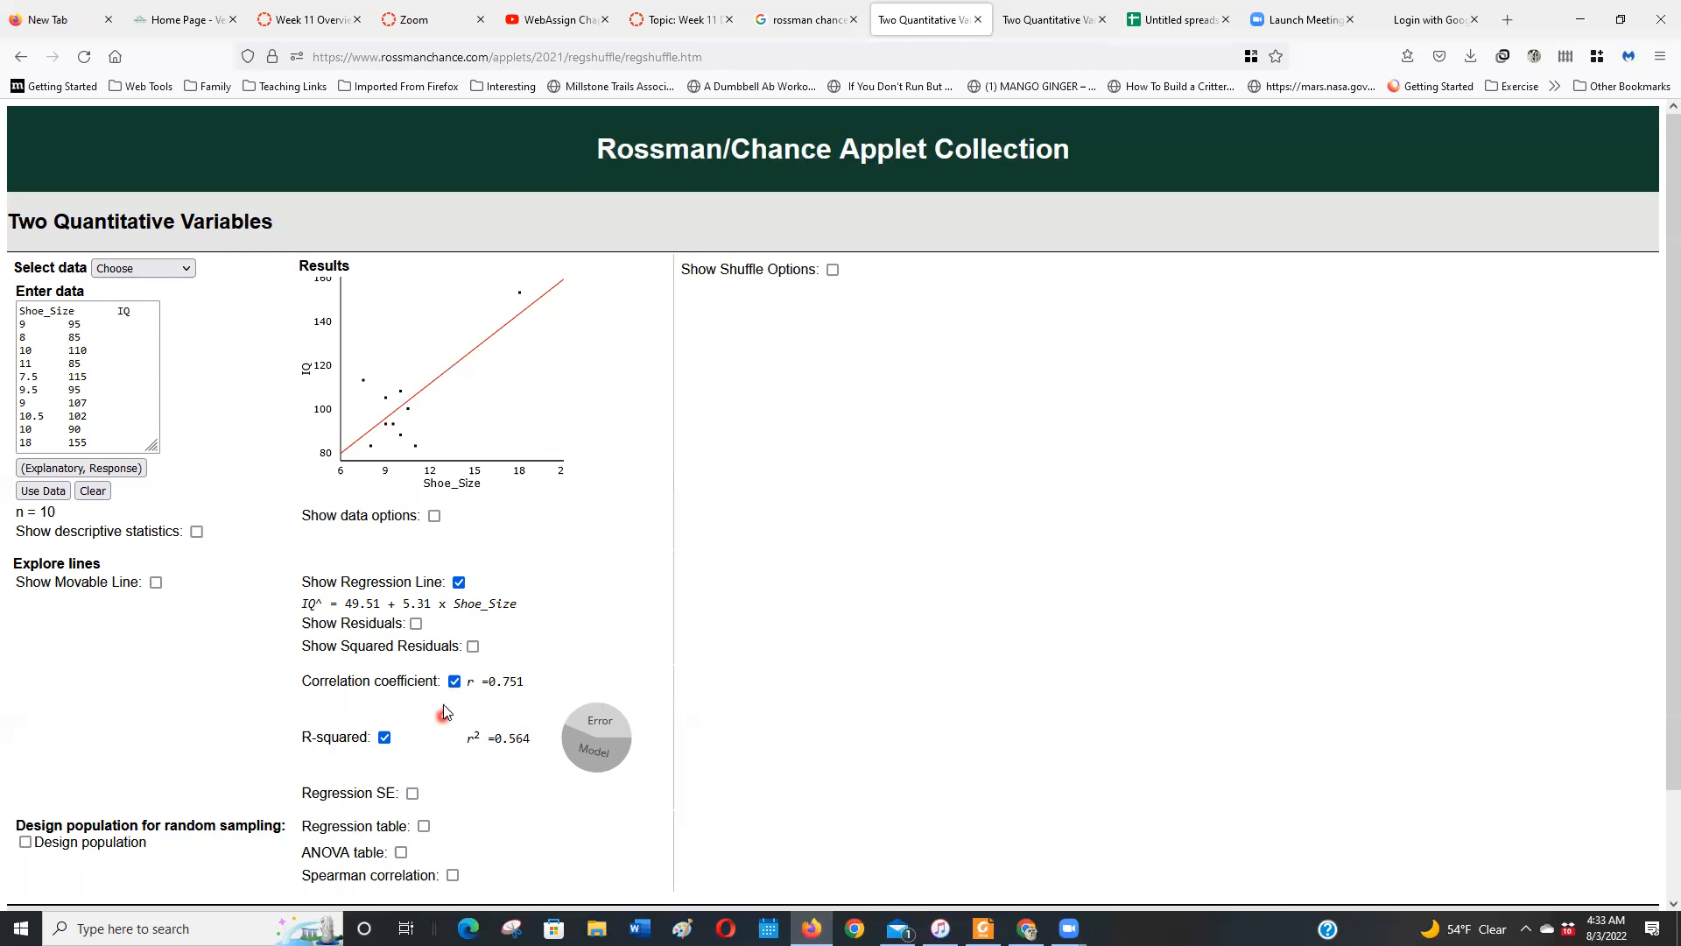
Remove the 18, 155 row again, replot the data, and show the descriptive statistics
drag(94, 448, 9, 446)
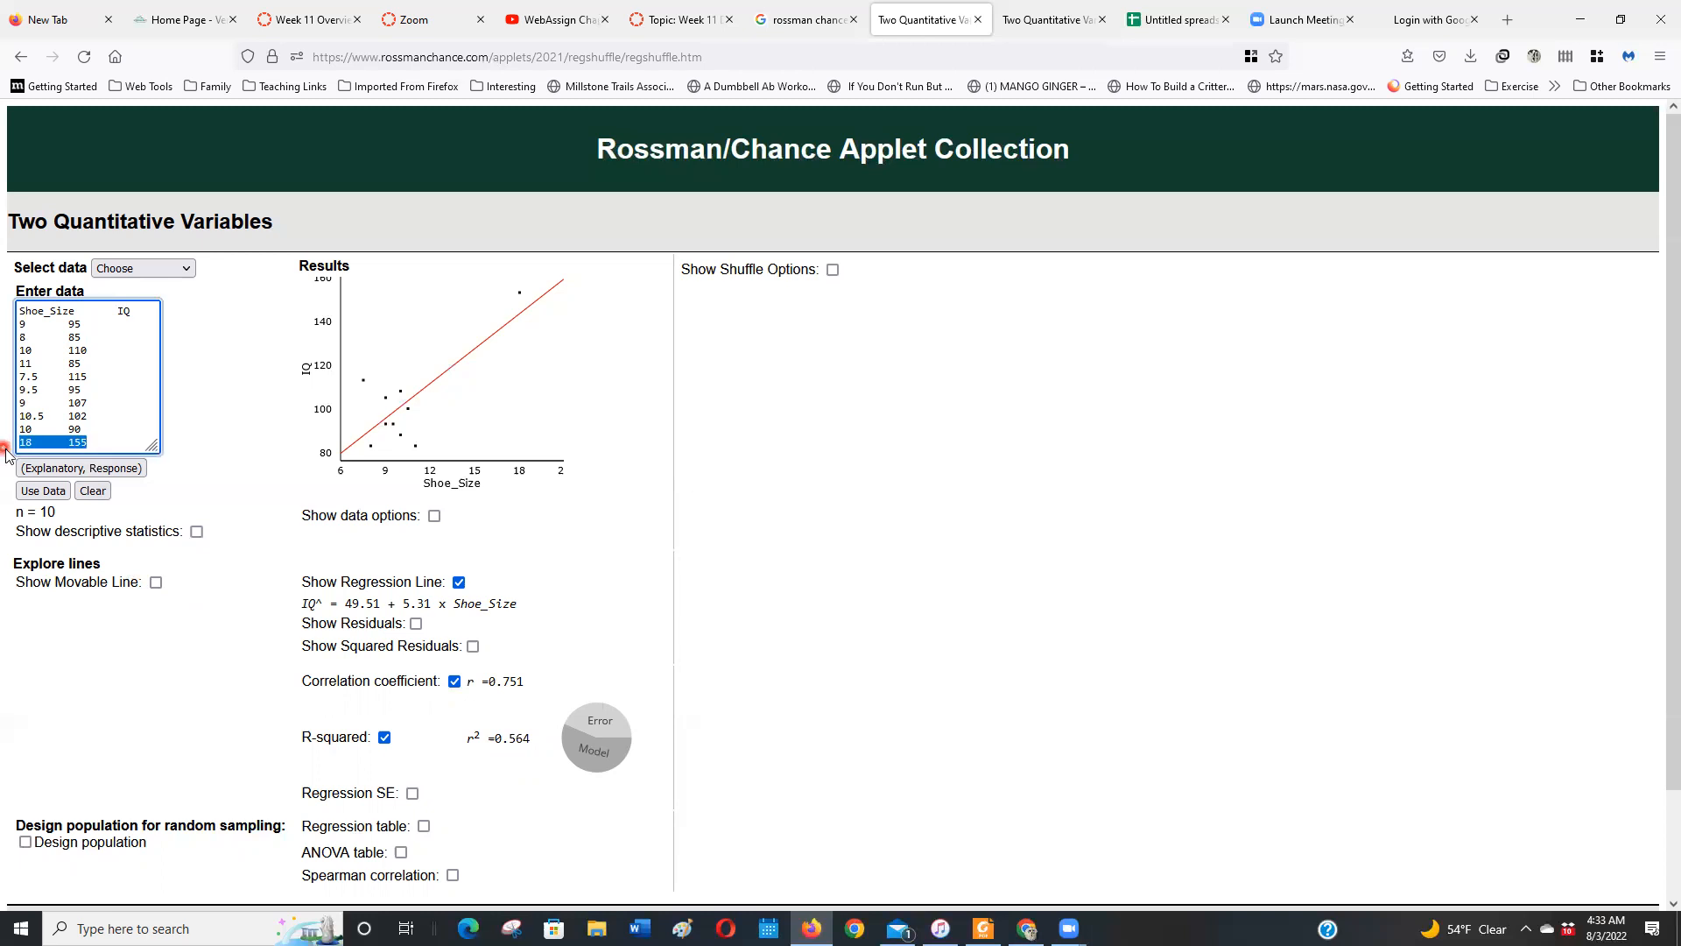
key(Delete)
click(42, 491)
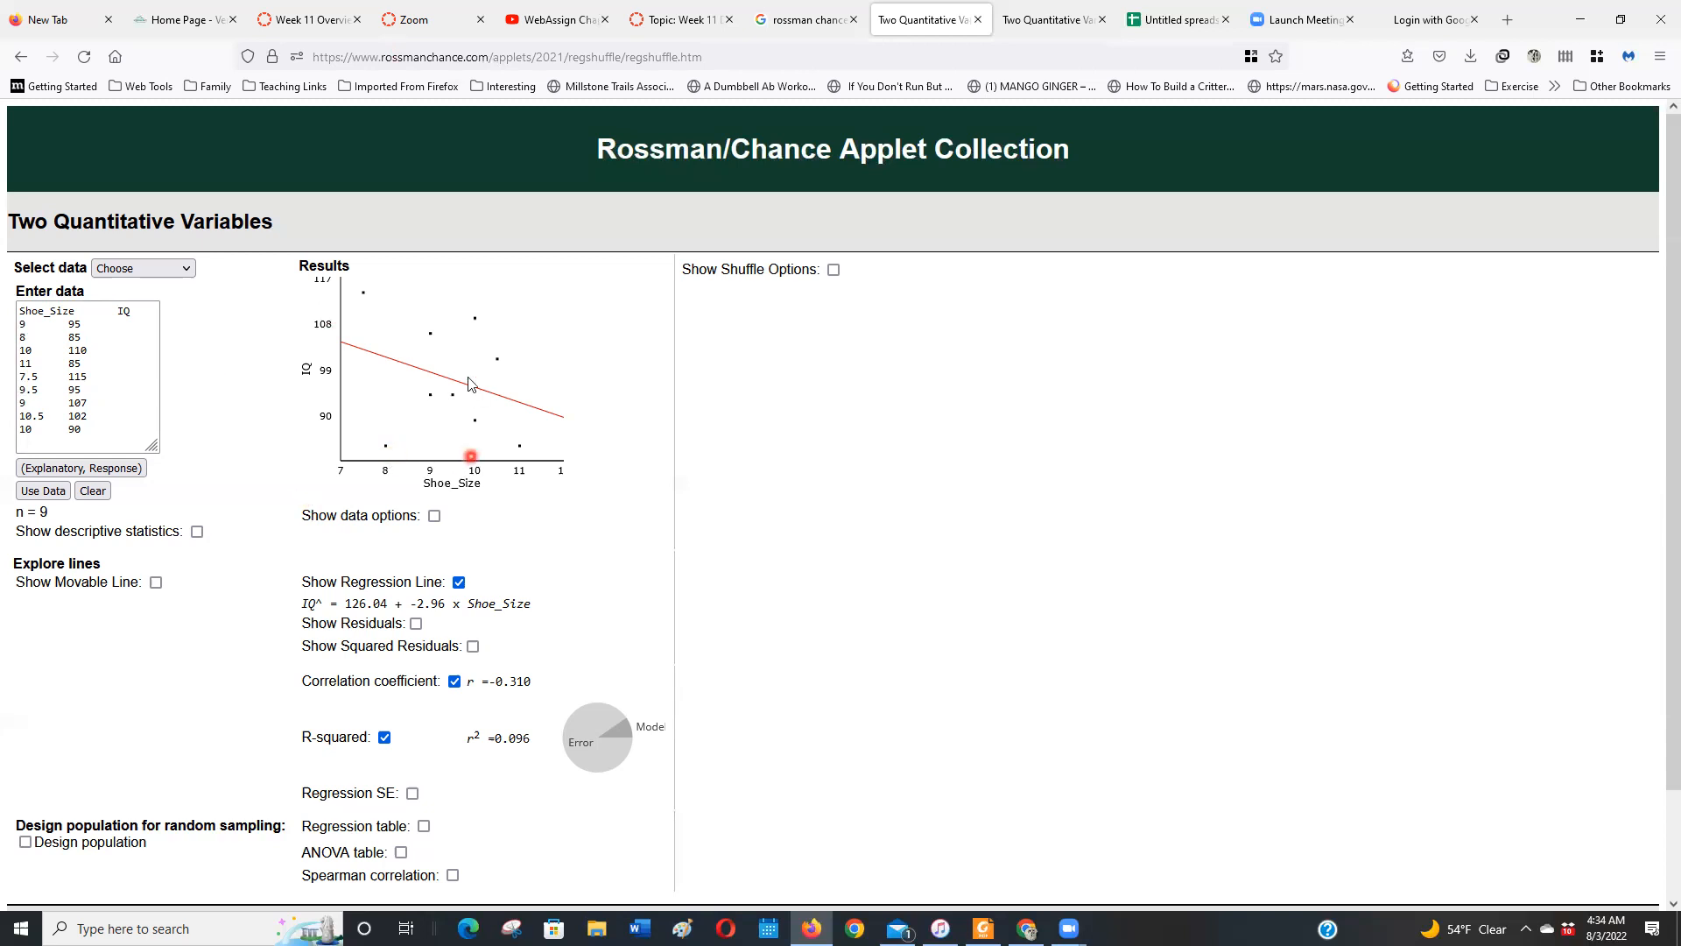
click(197, 531)
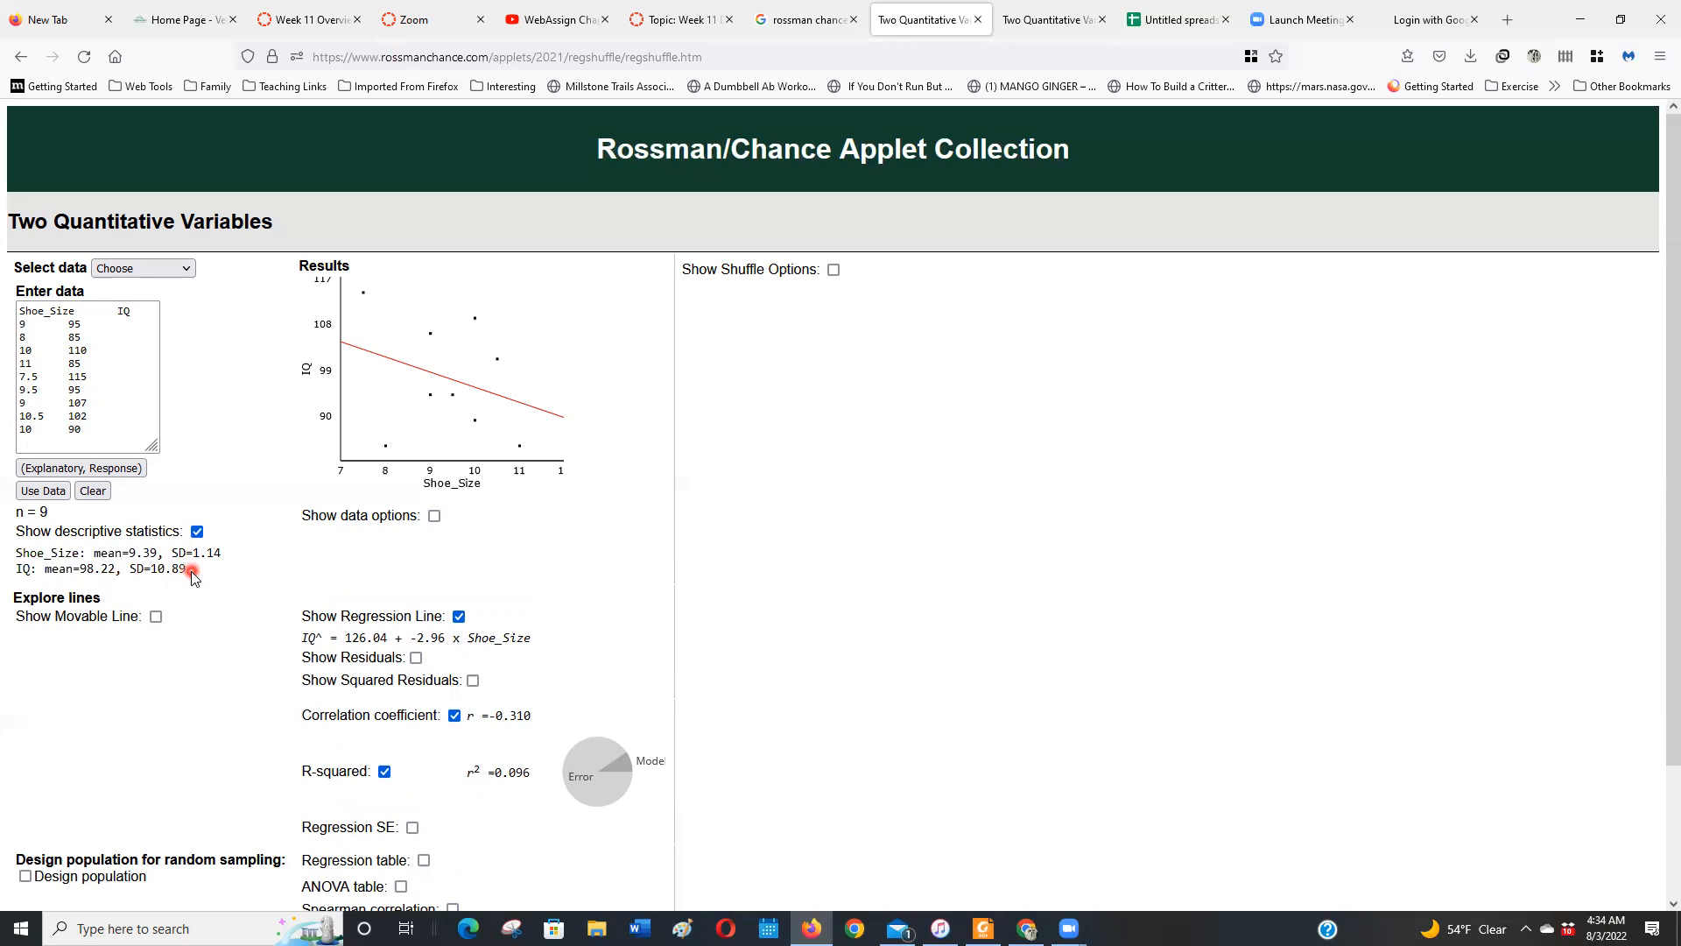
click(29, 435)
triple_click(108, 422)
click(110, 423)
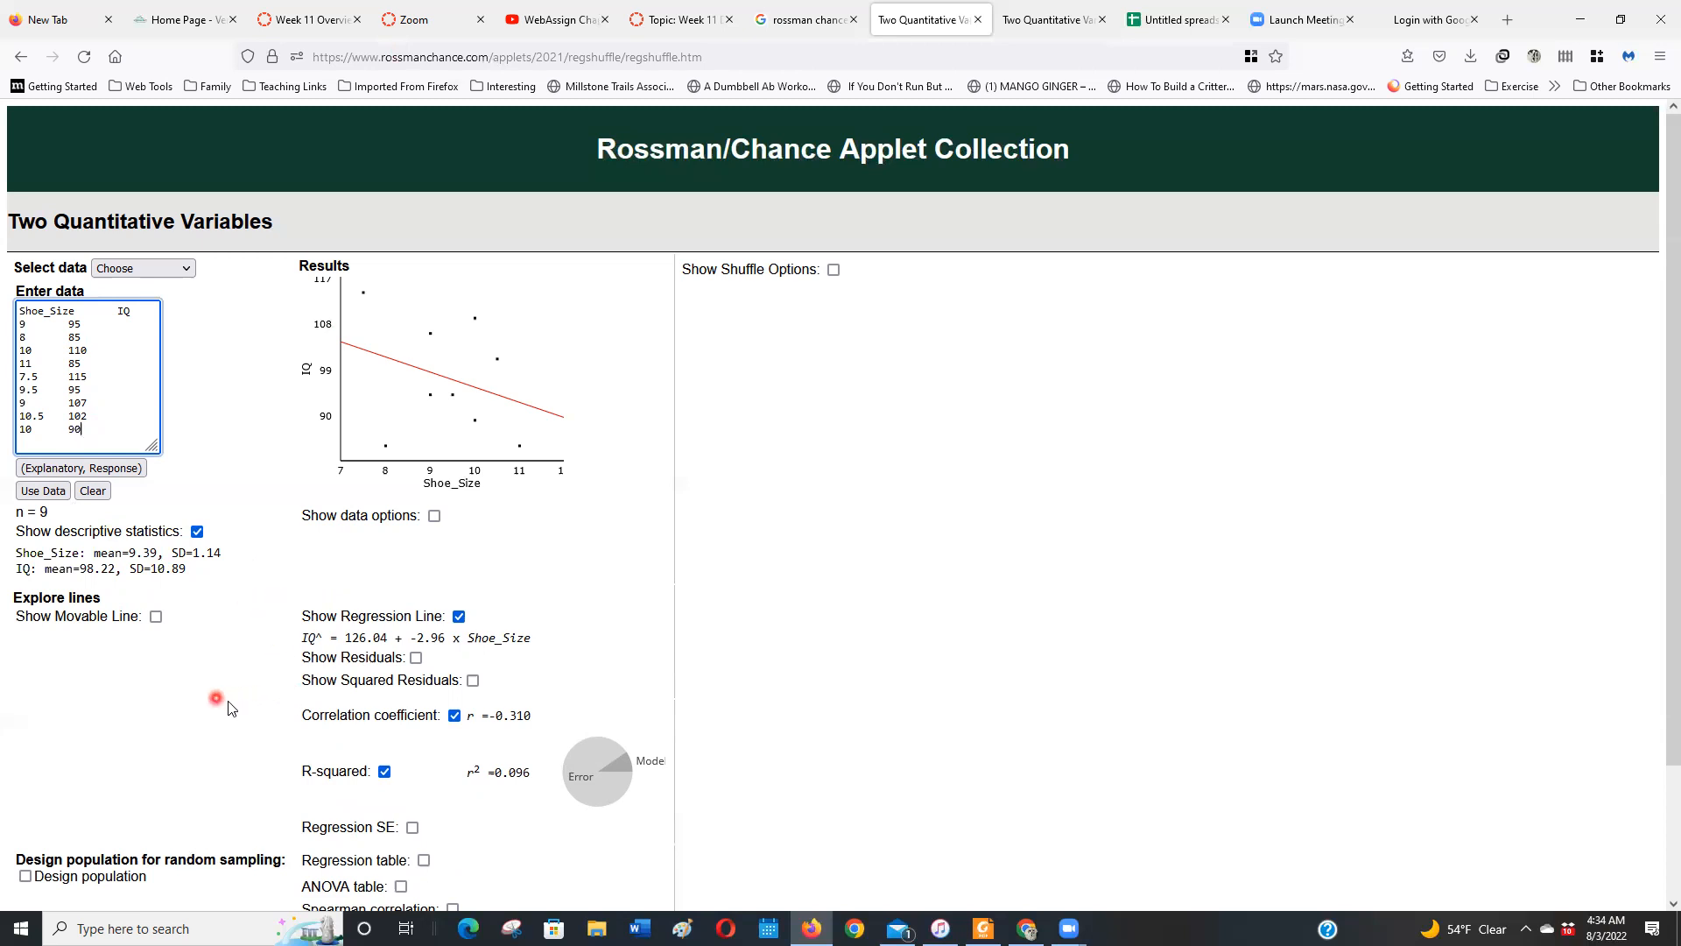
scroll(230, 707, down, 2)
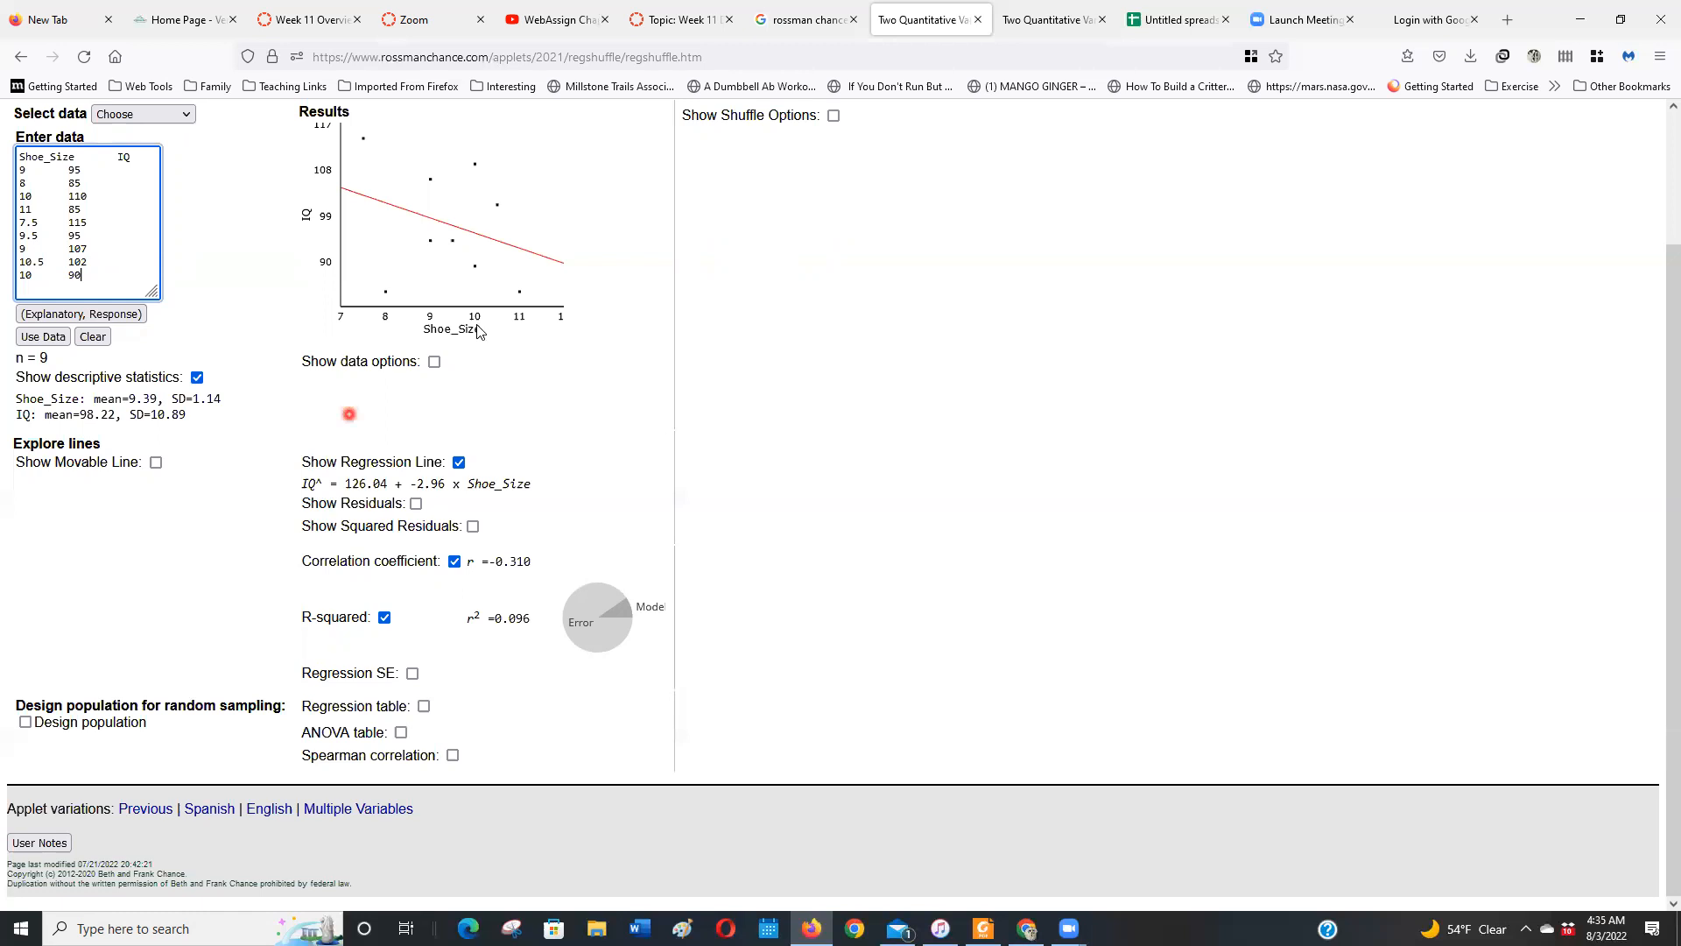
Show the data options and add an observation at Shoe_Size 9, IQ 98.22
click(434, 361)
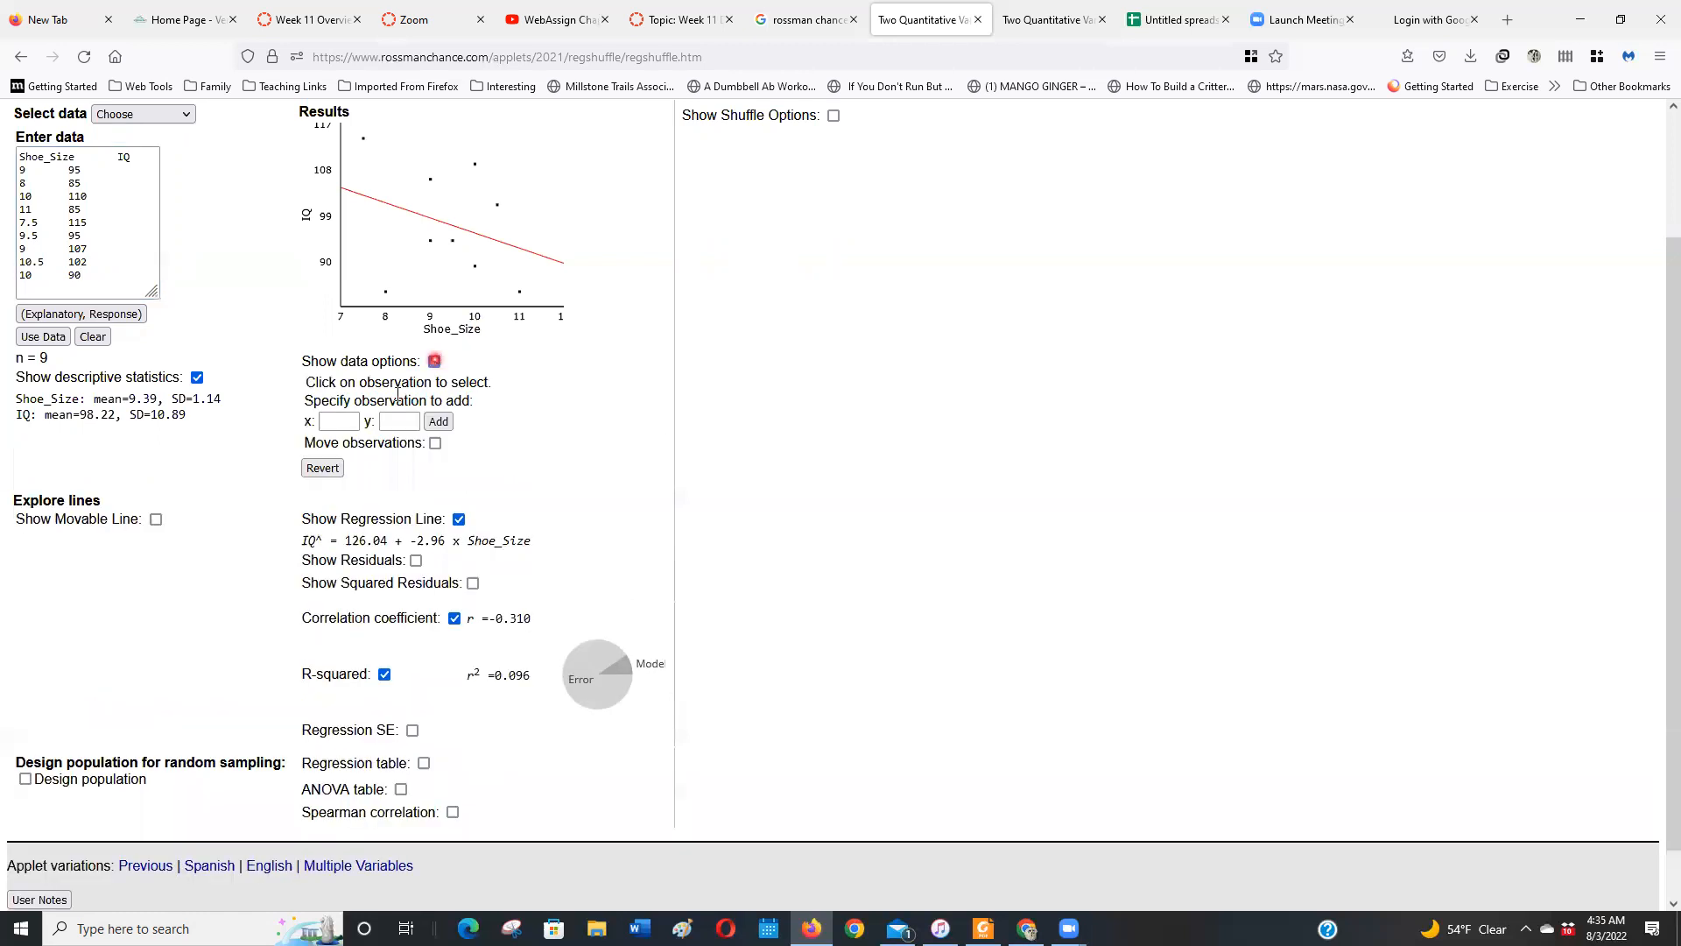
click(336, 425)
click(406, 421)
click(438, 427)
click(434, 423)
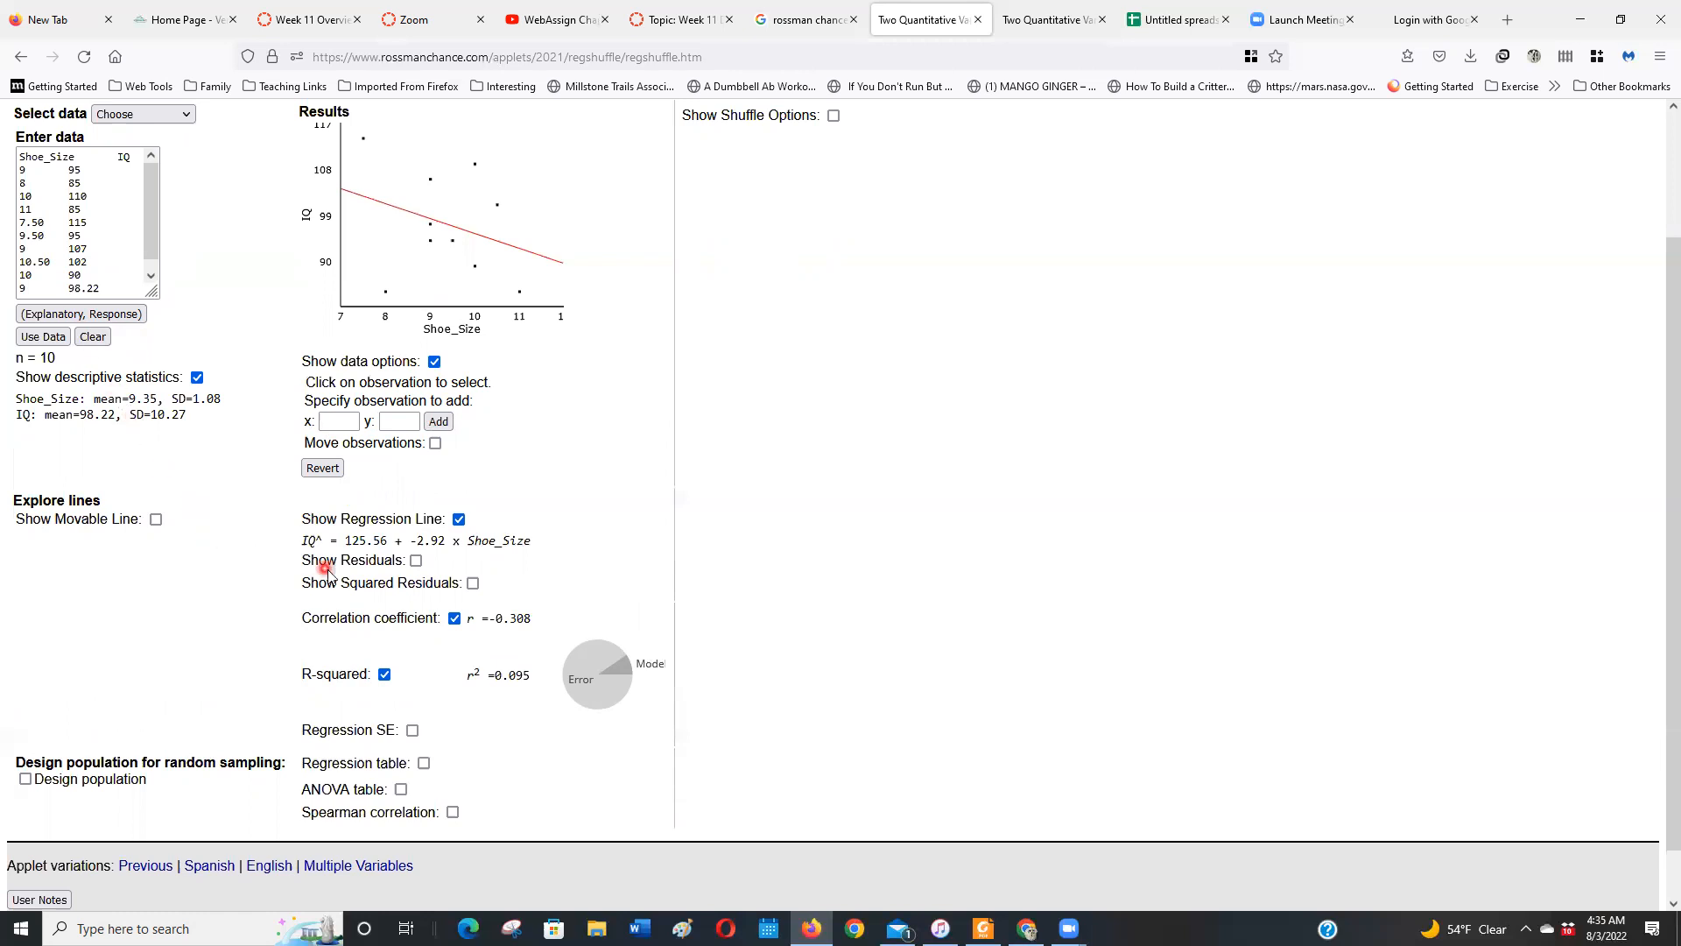
Delete the added 9, 98.22 row from the data and replot the remaining observations
click(120, 284)
drag(49, 292, 9, 289)
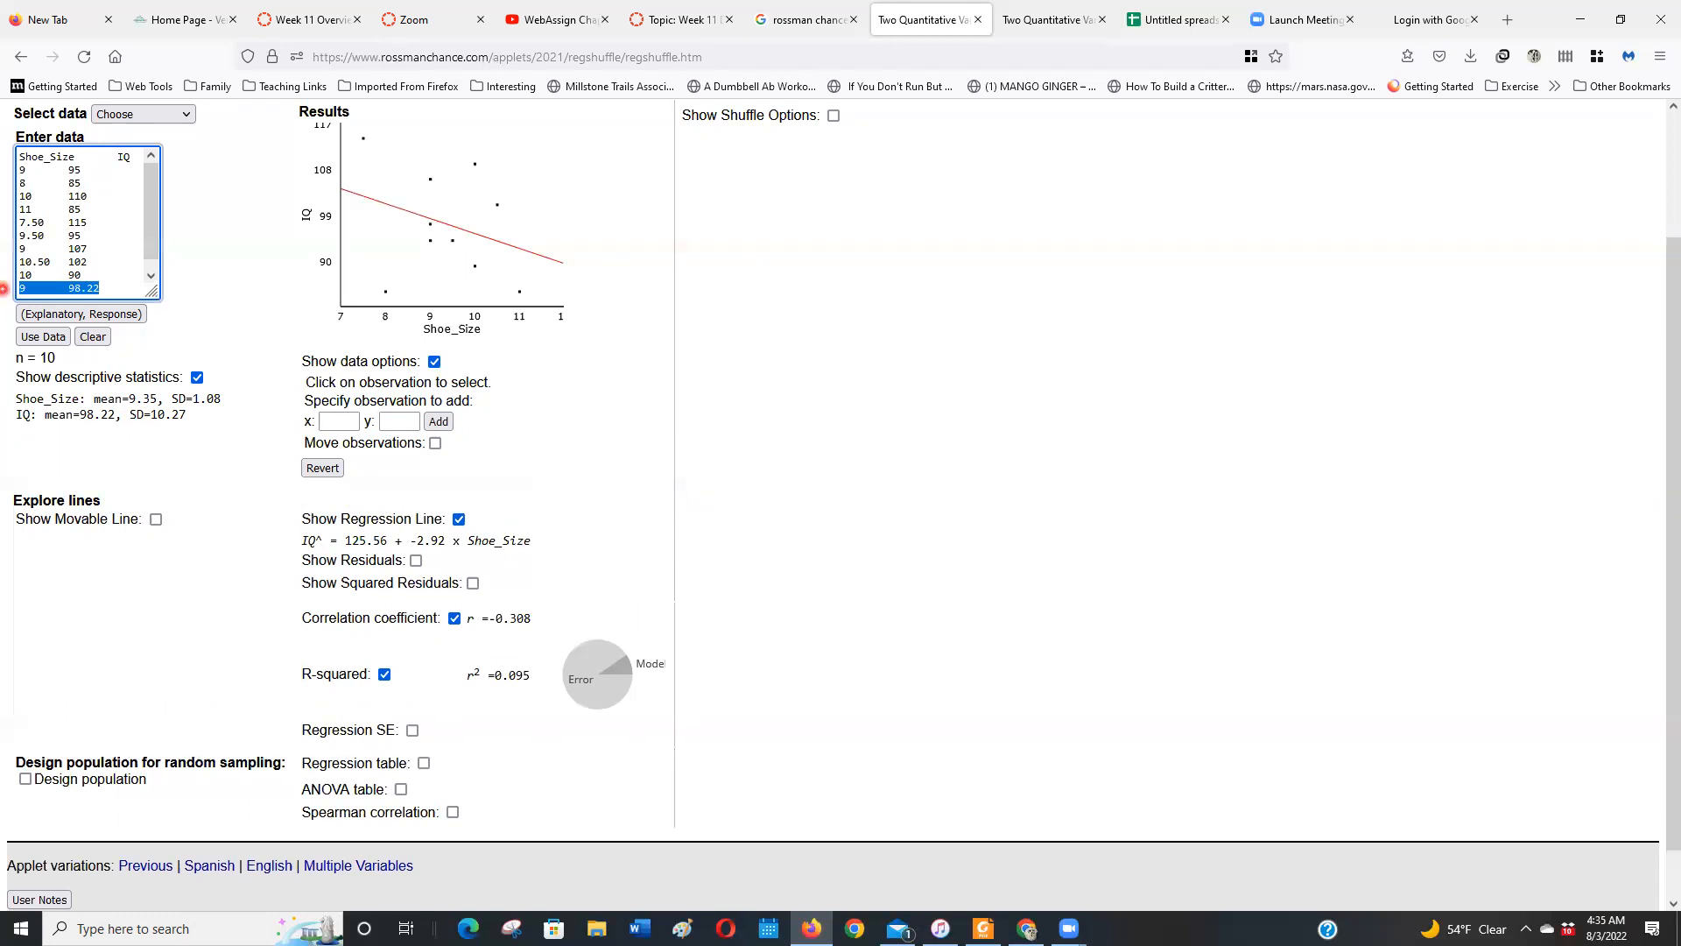
key(BackSpace)
key(BackSpace)
click(45, 341)
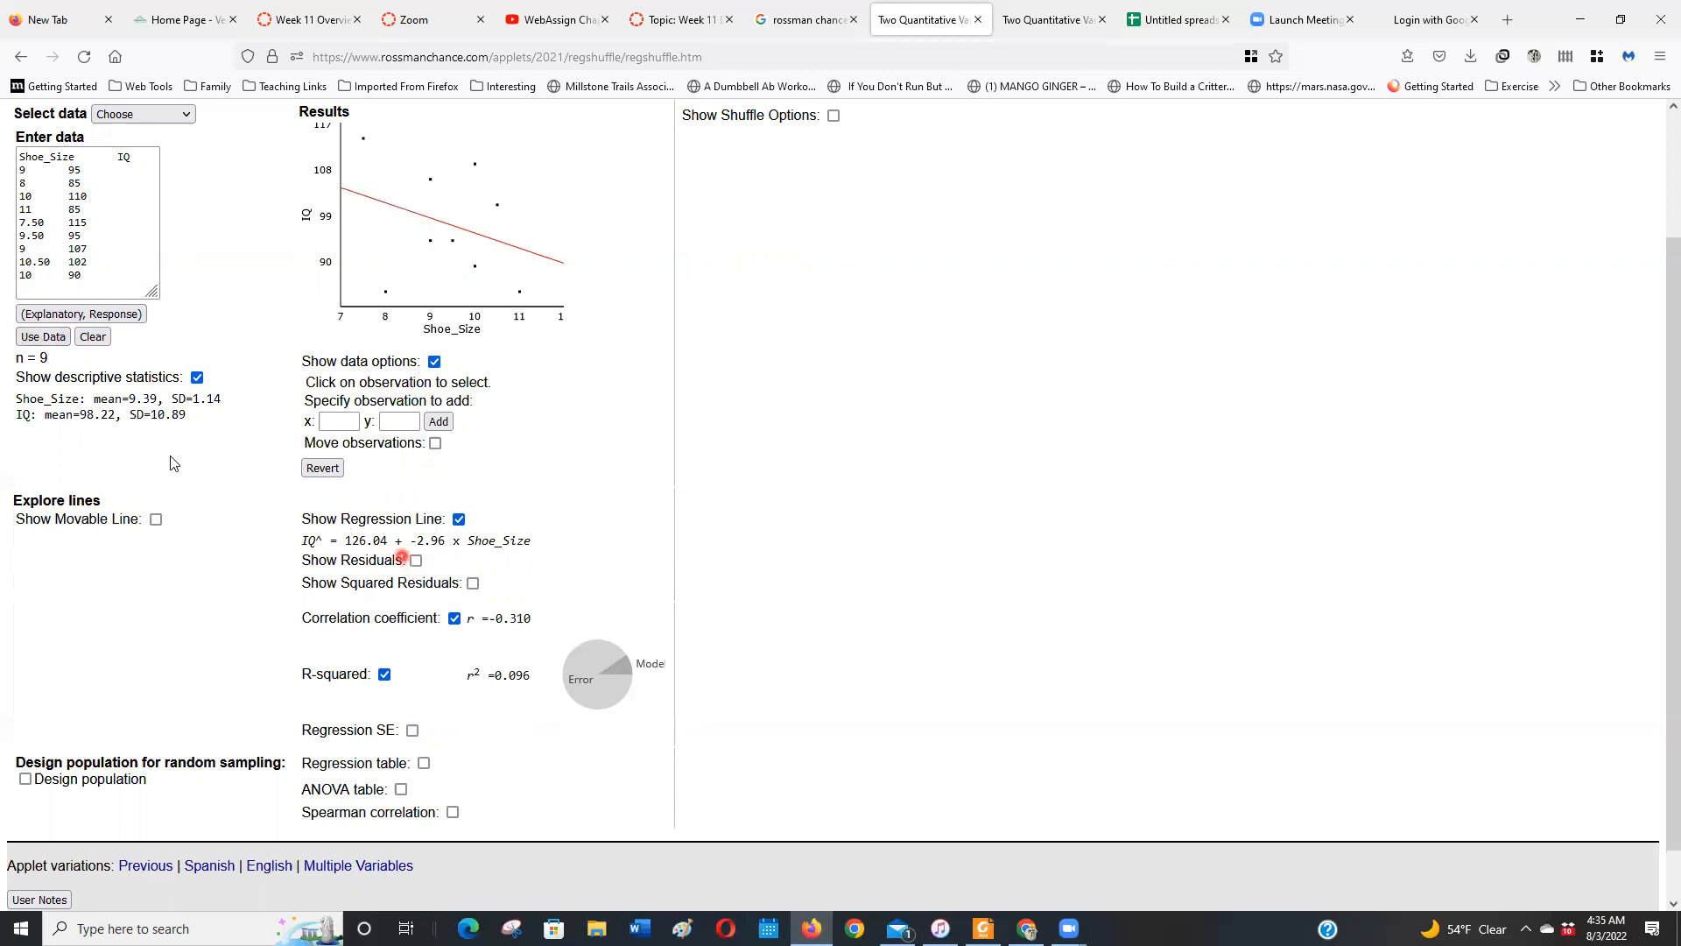
Show the regression line's residuals and squared residuals on the scatterplot
click(91, 278)
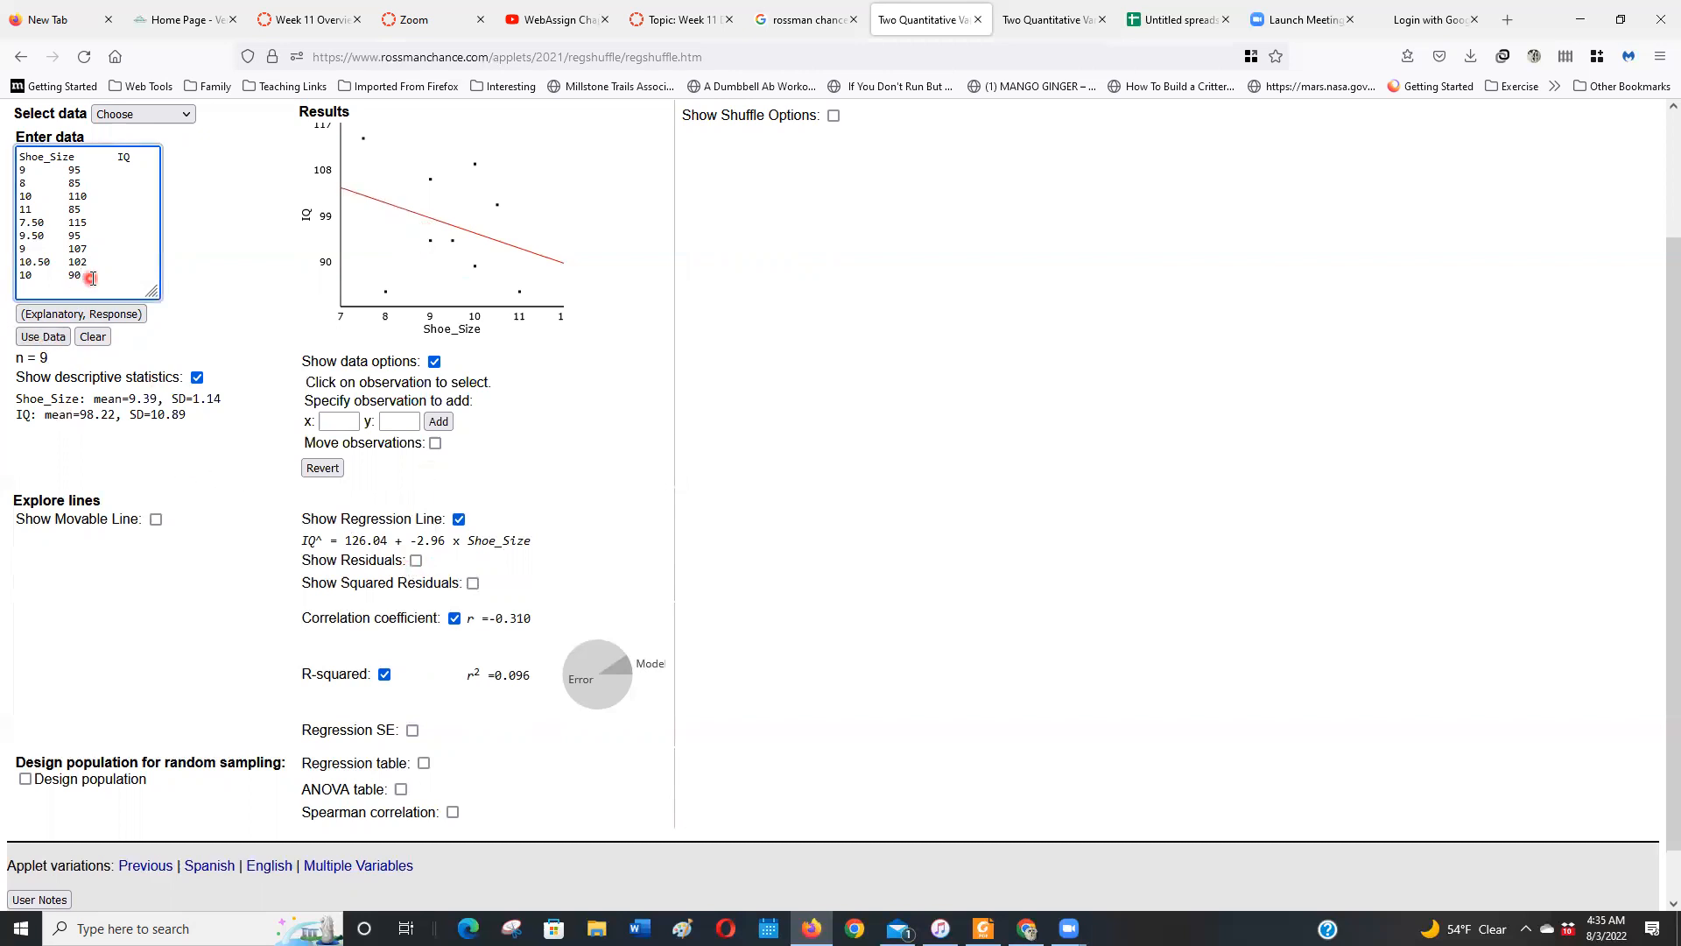
click(342, 426)
click(415, 561)
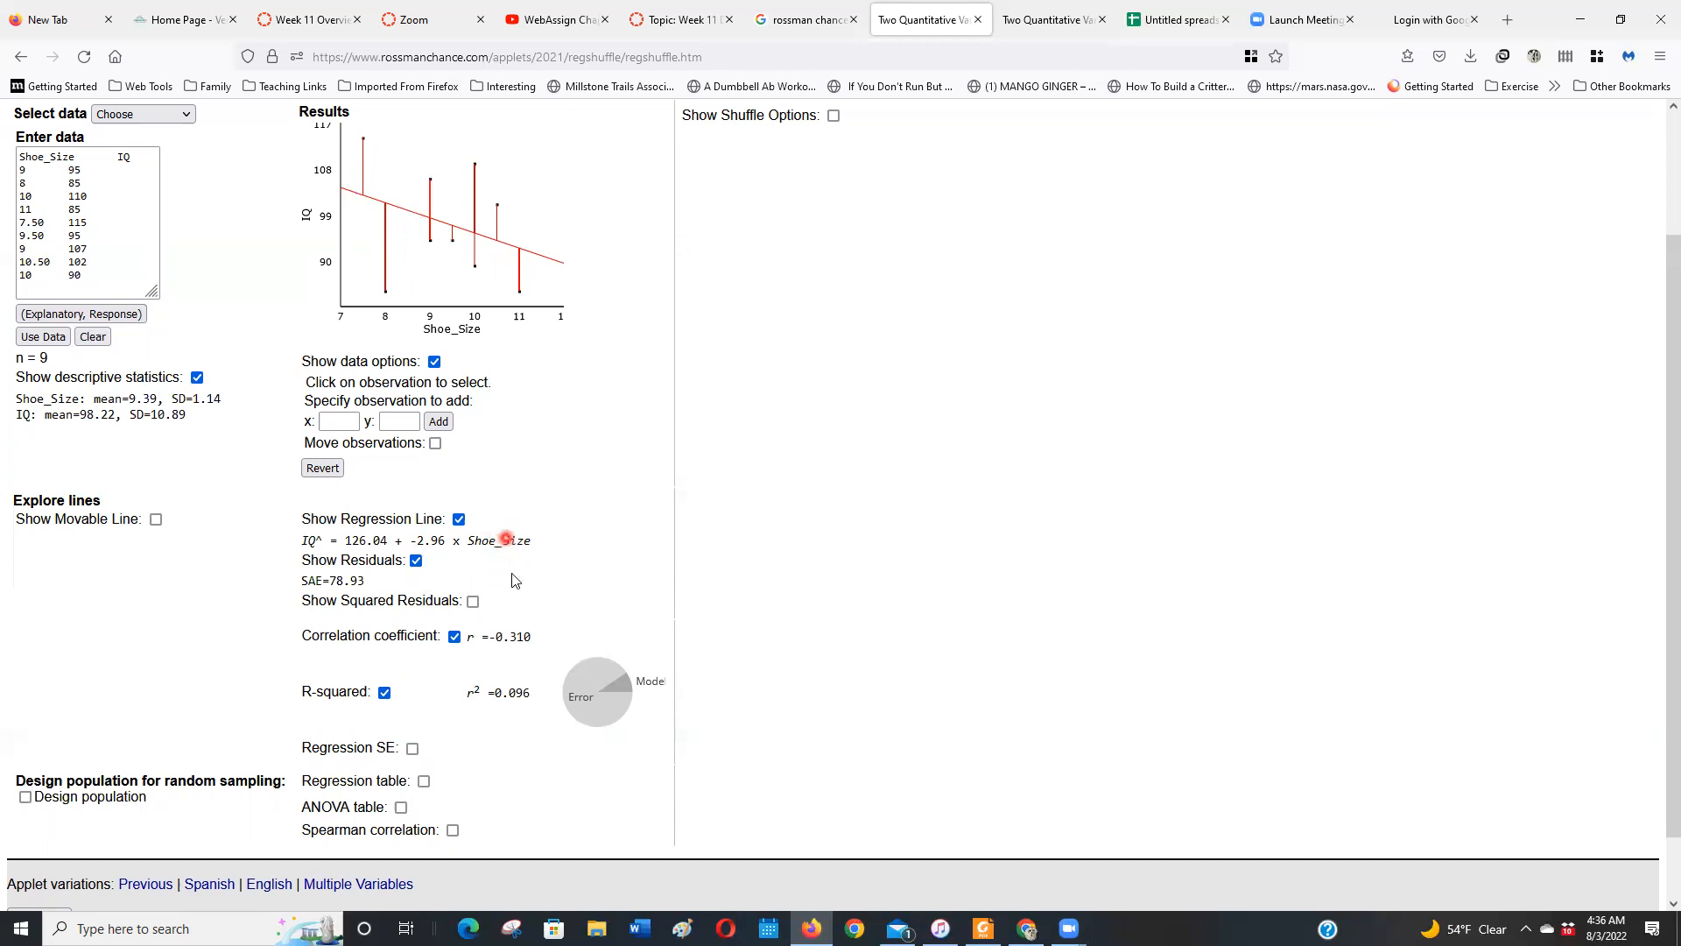
click(473, 601)
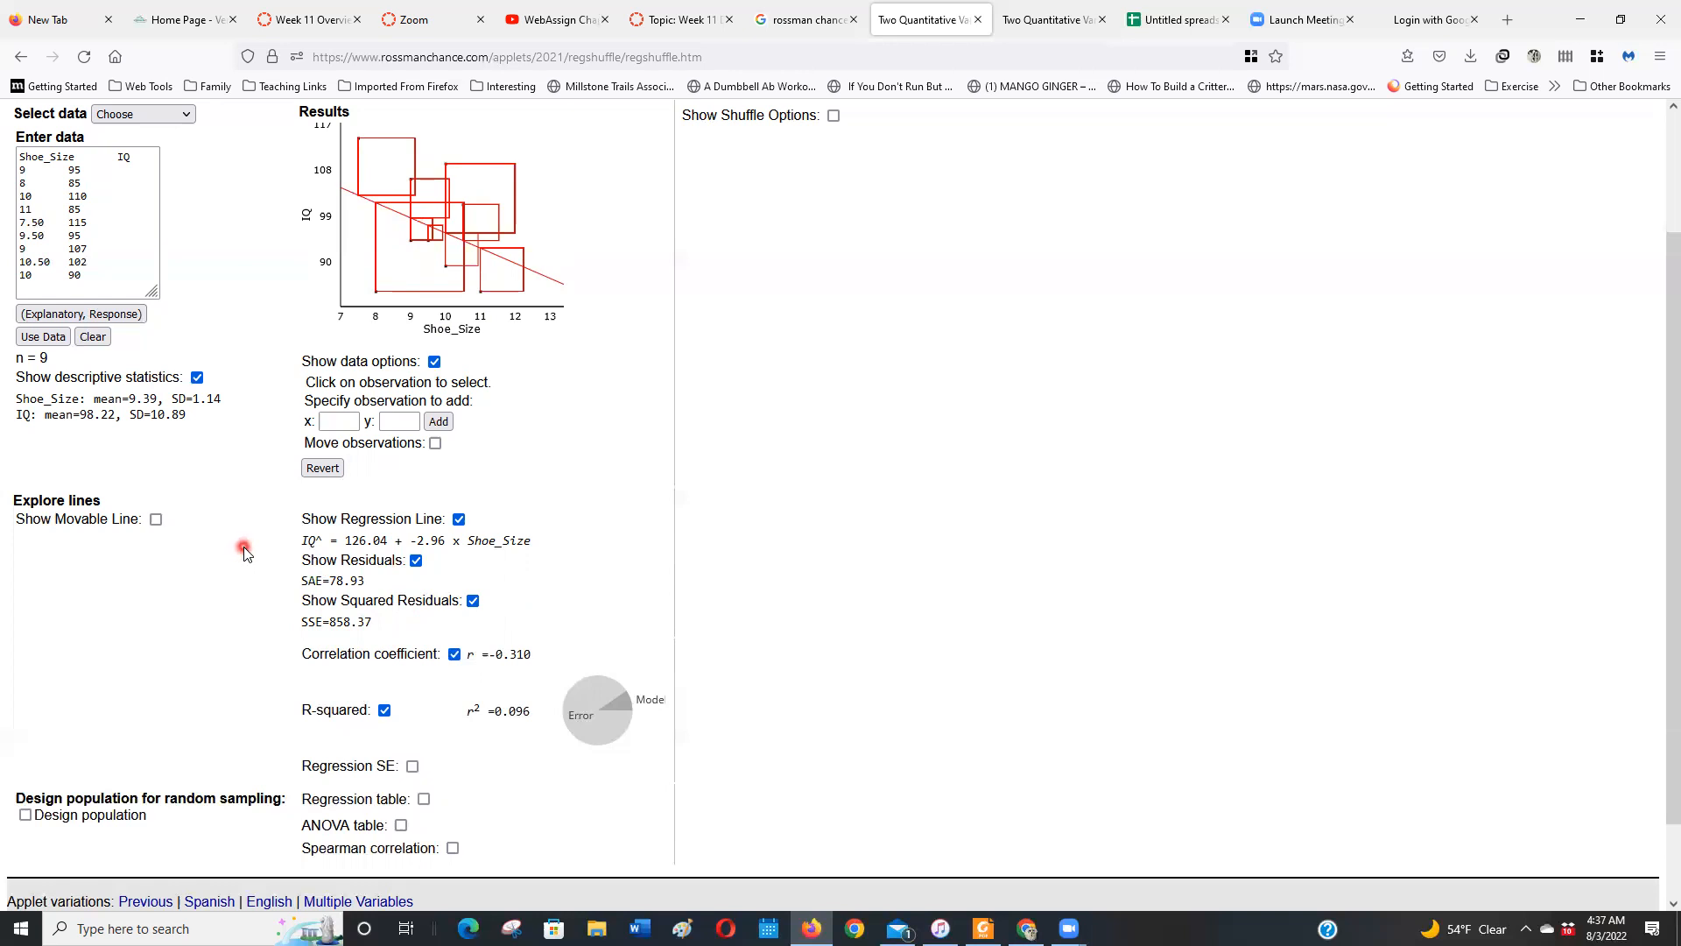
Show the movable line, tilt and lower it to about 115.72 − 2.79 × Shoe_Size, and show its squared residuals
click(156, 520)
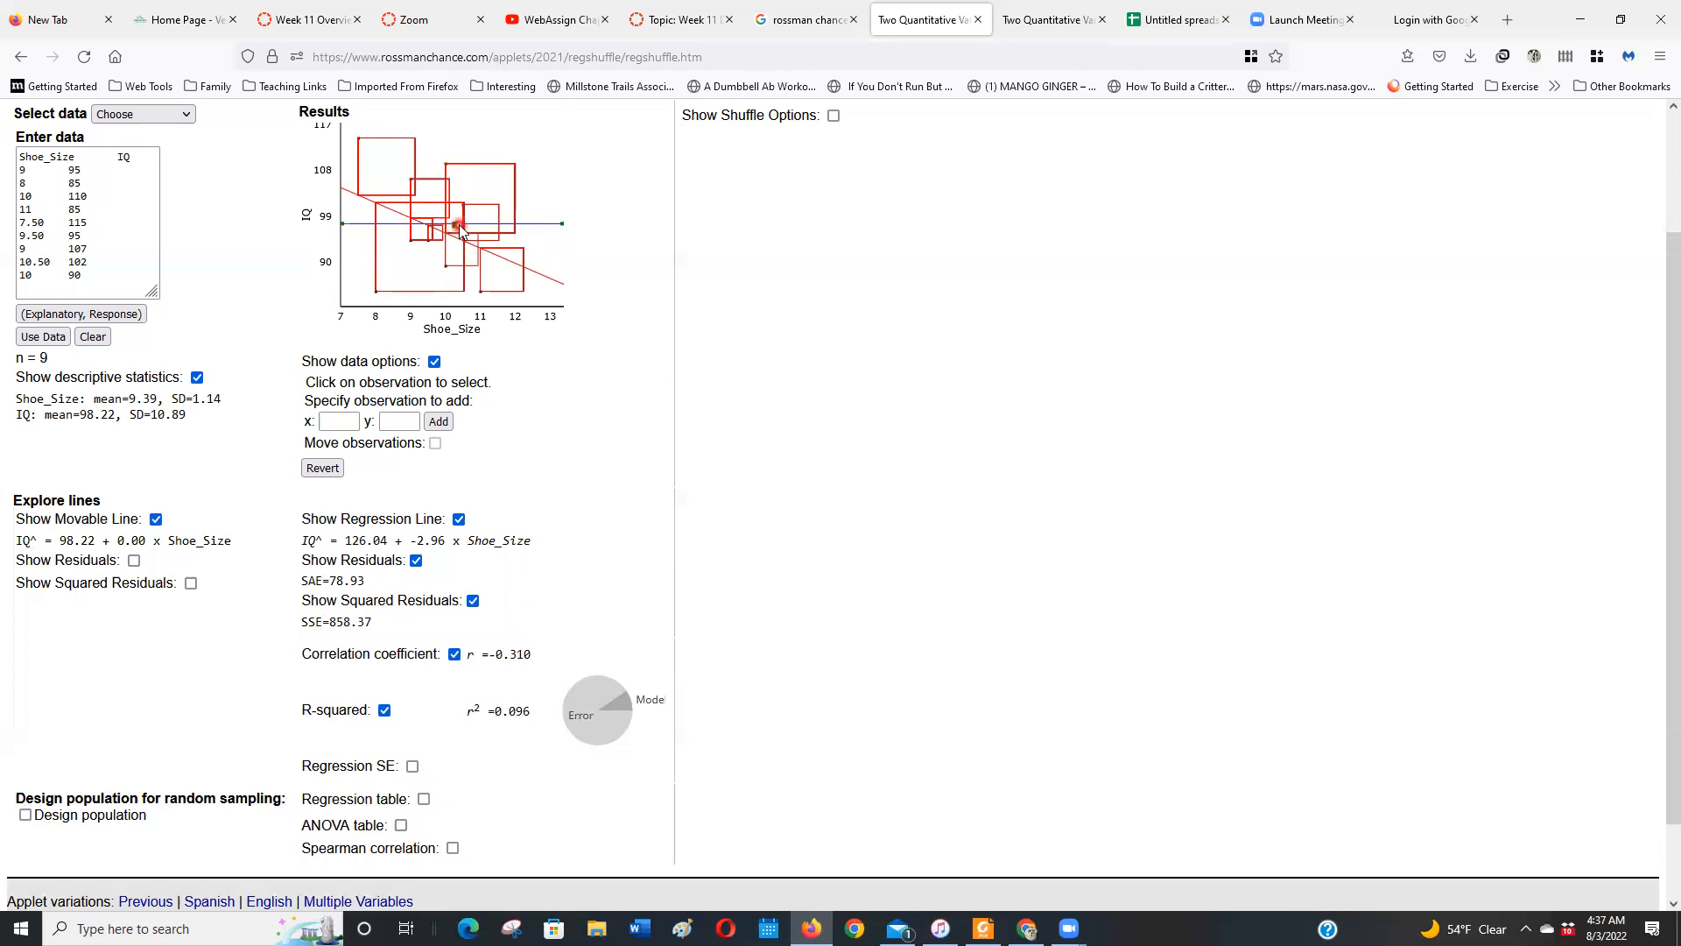
drag(453, 236, 323, 249)
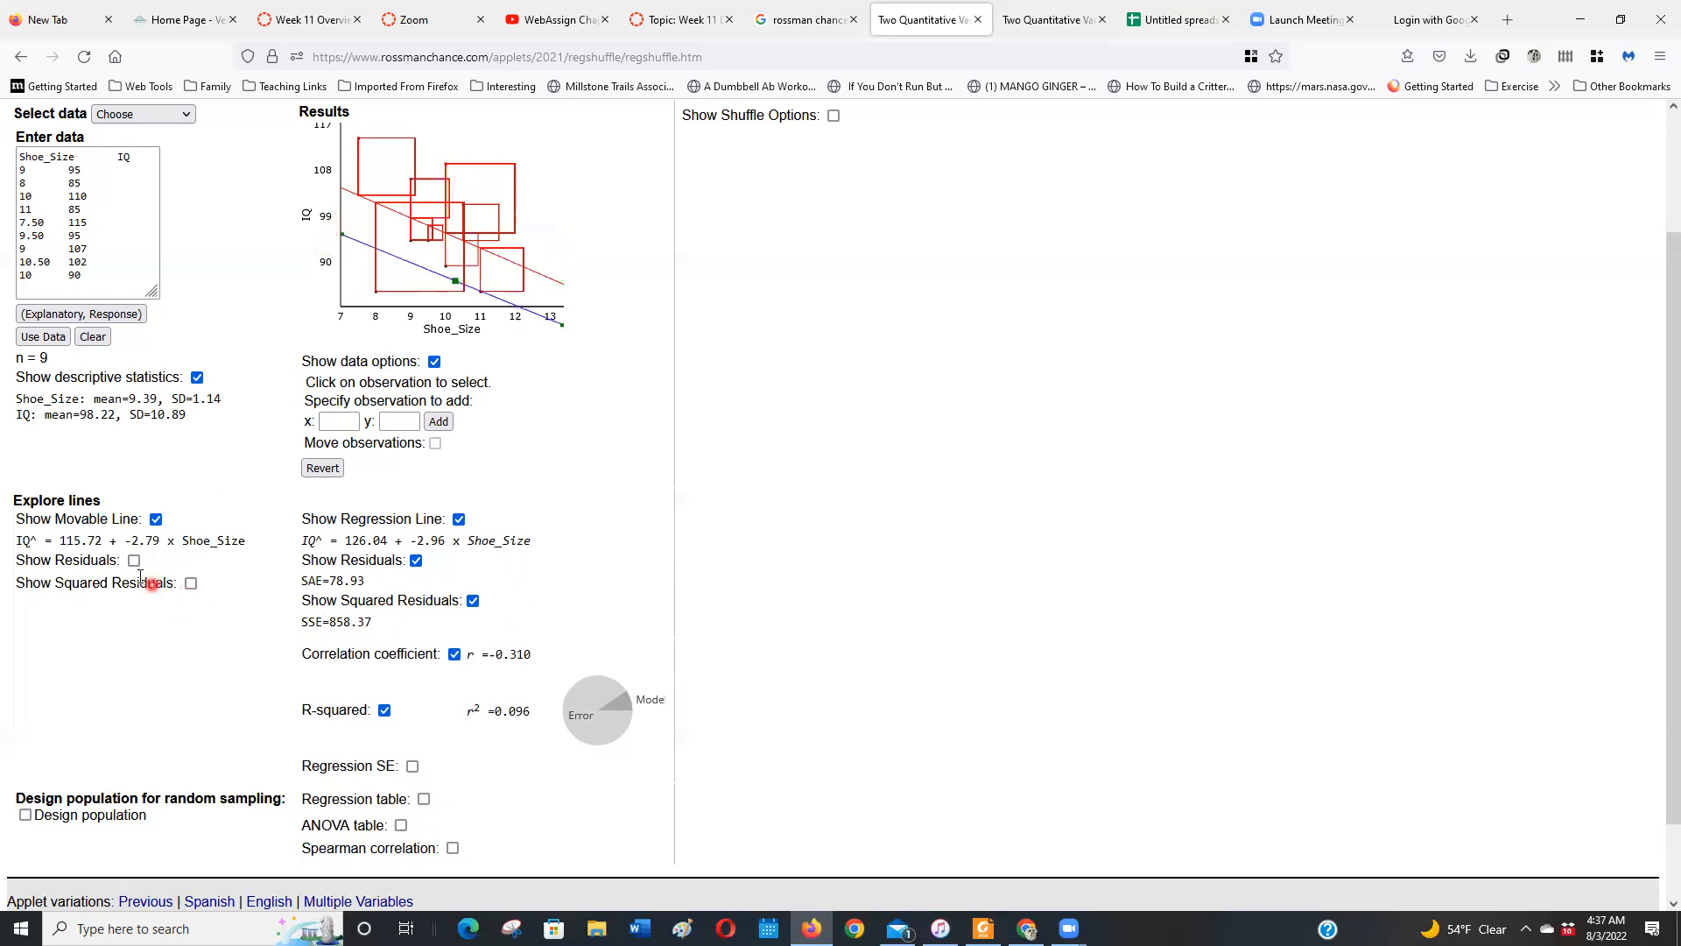
click(191, 584)
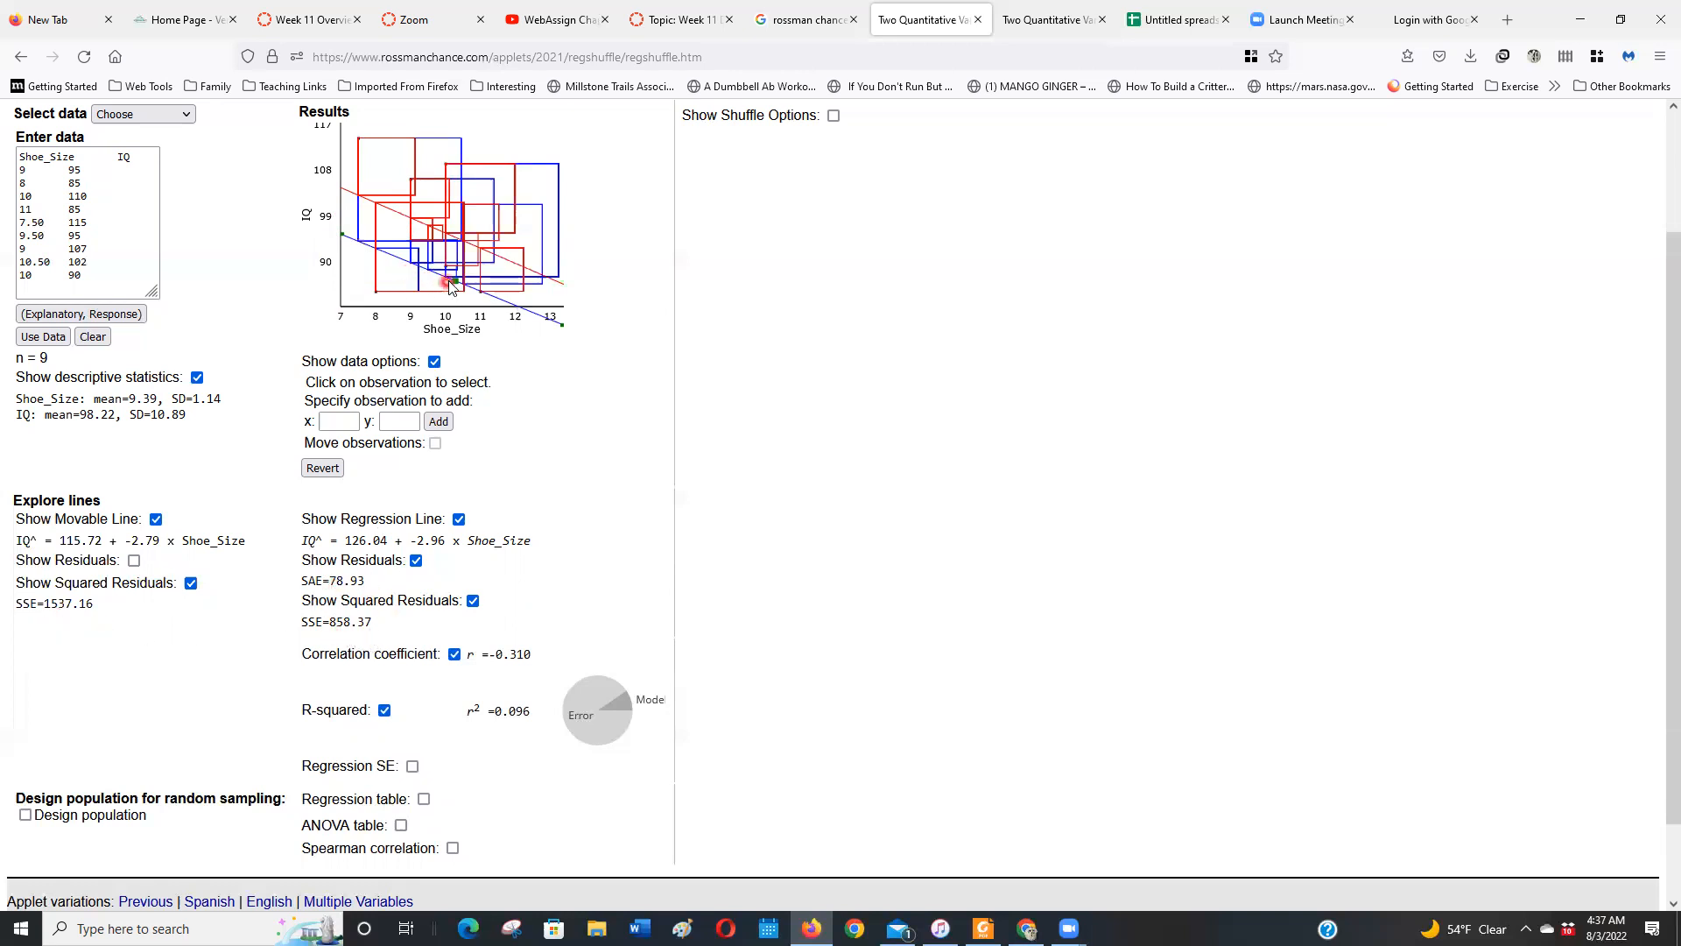
Raise the movable line close to the regression line and tilt it steeper to about 147.39 − 4.99 × Shoe_Size
drag(455, 278, 448, 235)
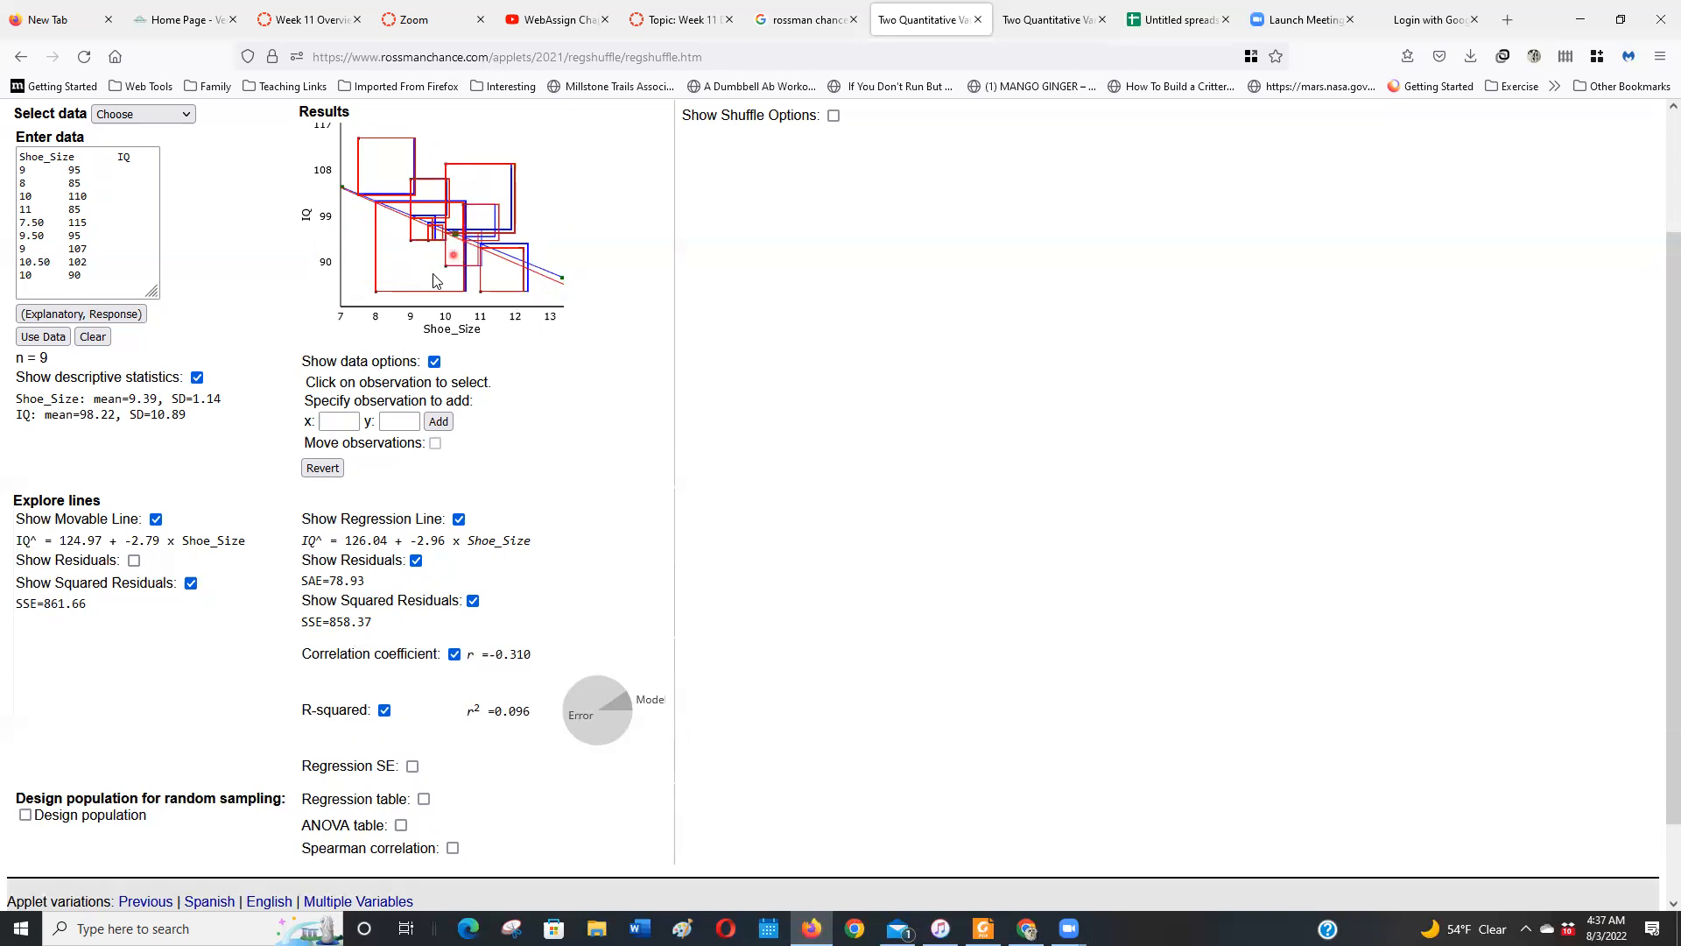
mouse_move(561, 279)
mouse_down()
mouse_move(561, 294)
mouse_move(431, 329)
mouse_up()
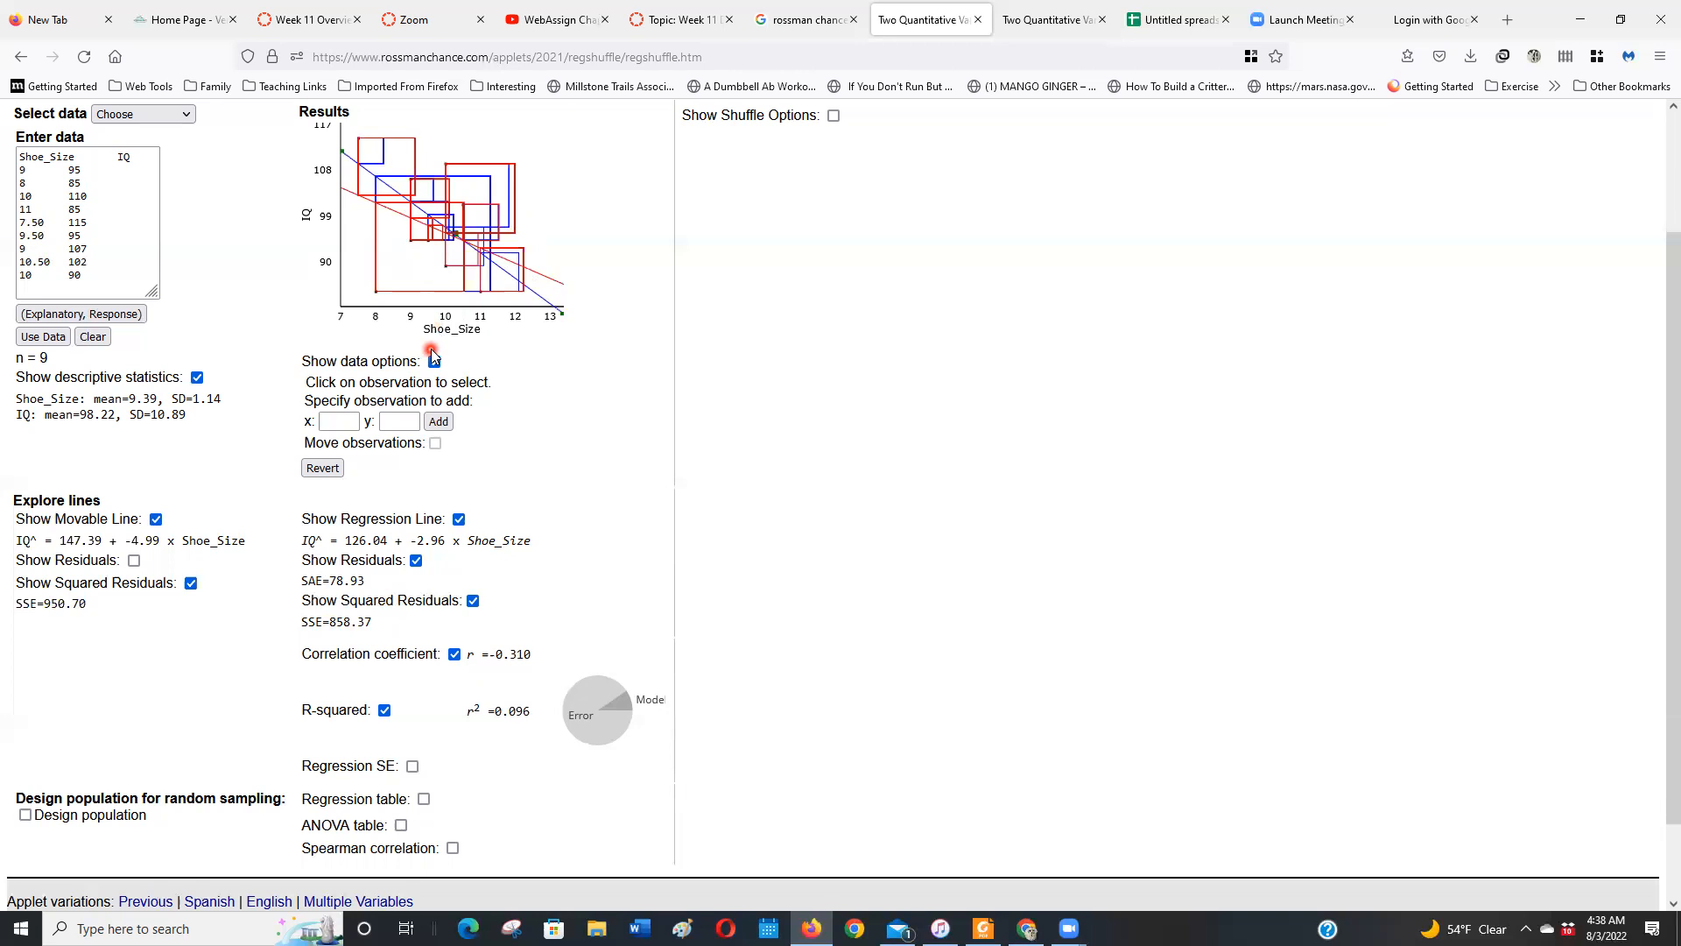
click(434, 361)
Start a new line below the applet's last data row and copy the 18, 155 row from the Google Sheets spreadsheet
click(93, 276)
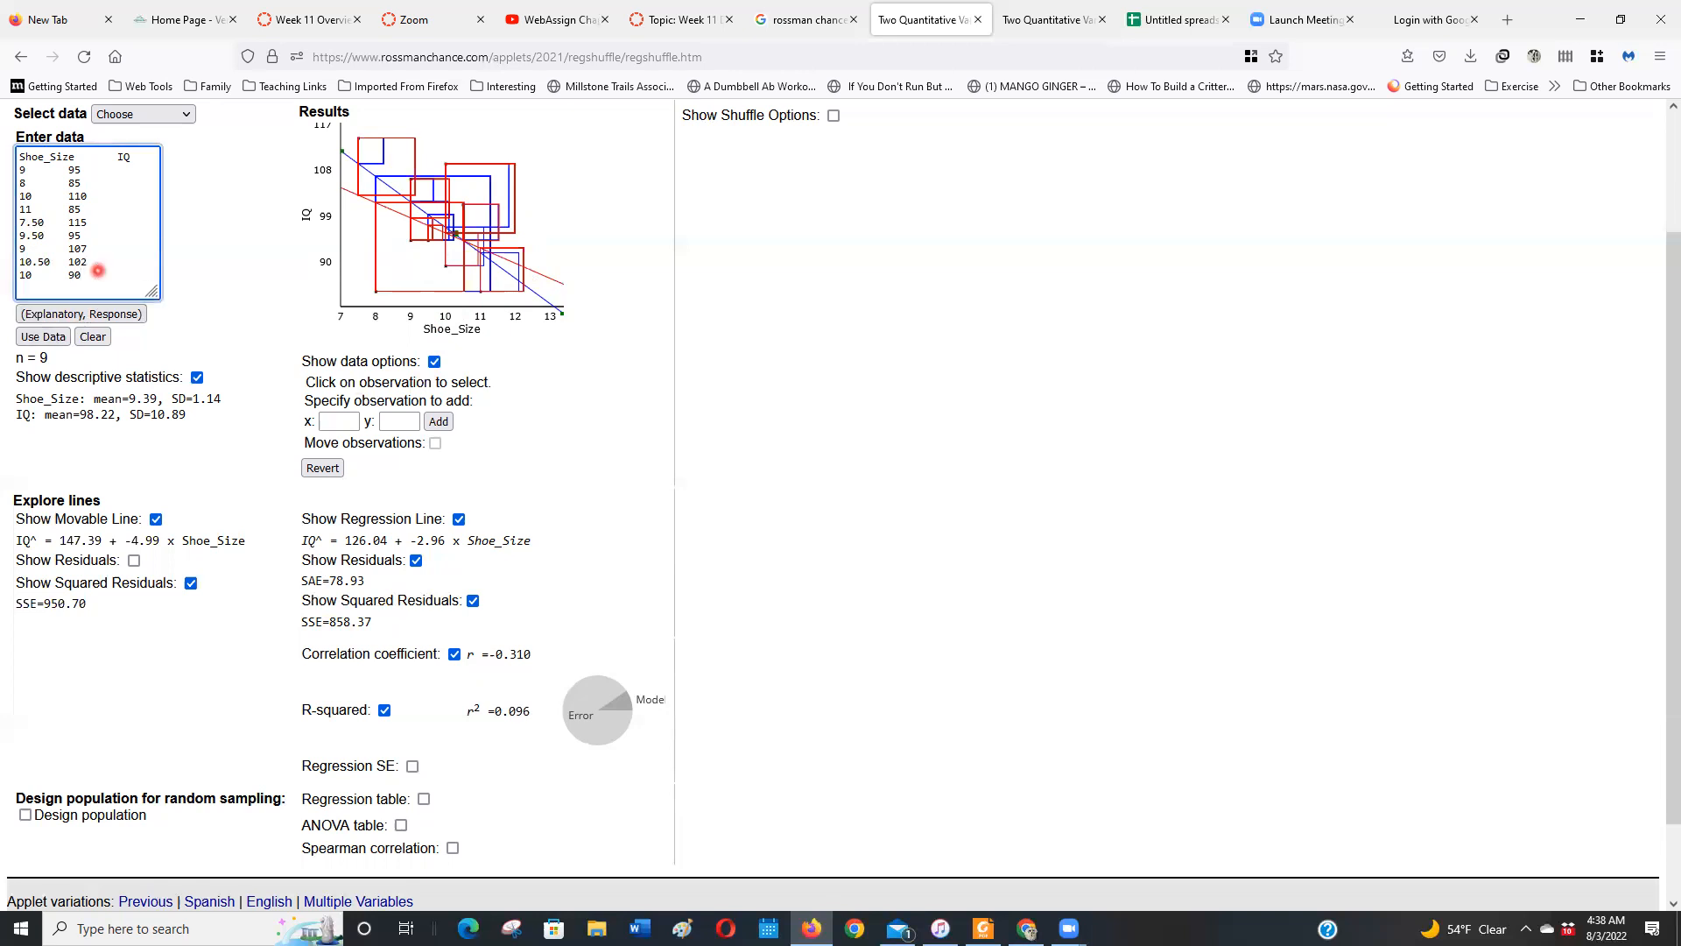
key(Return)
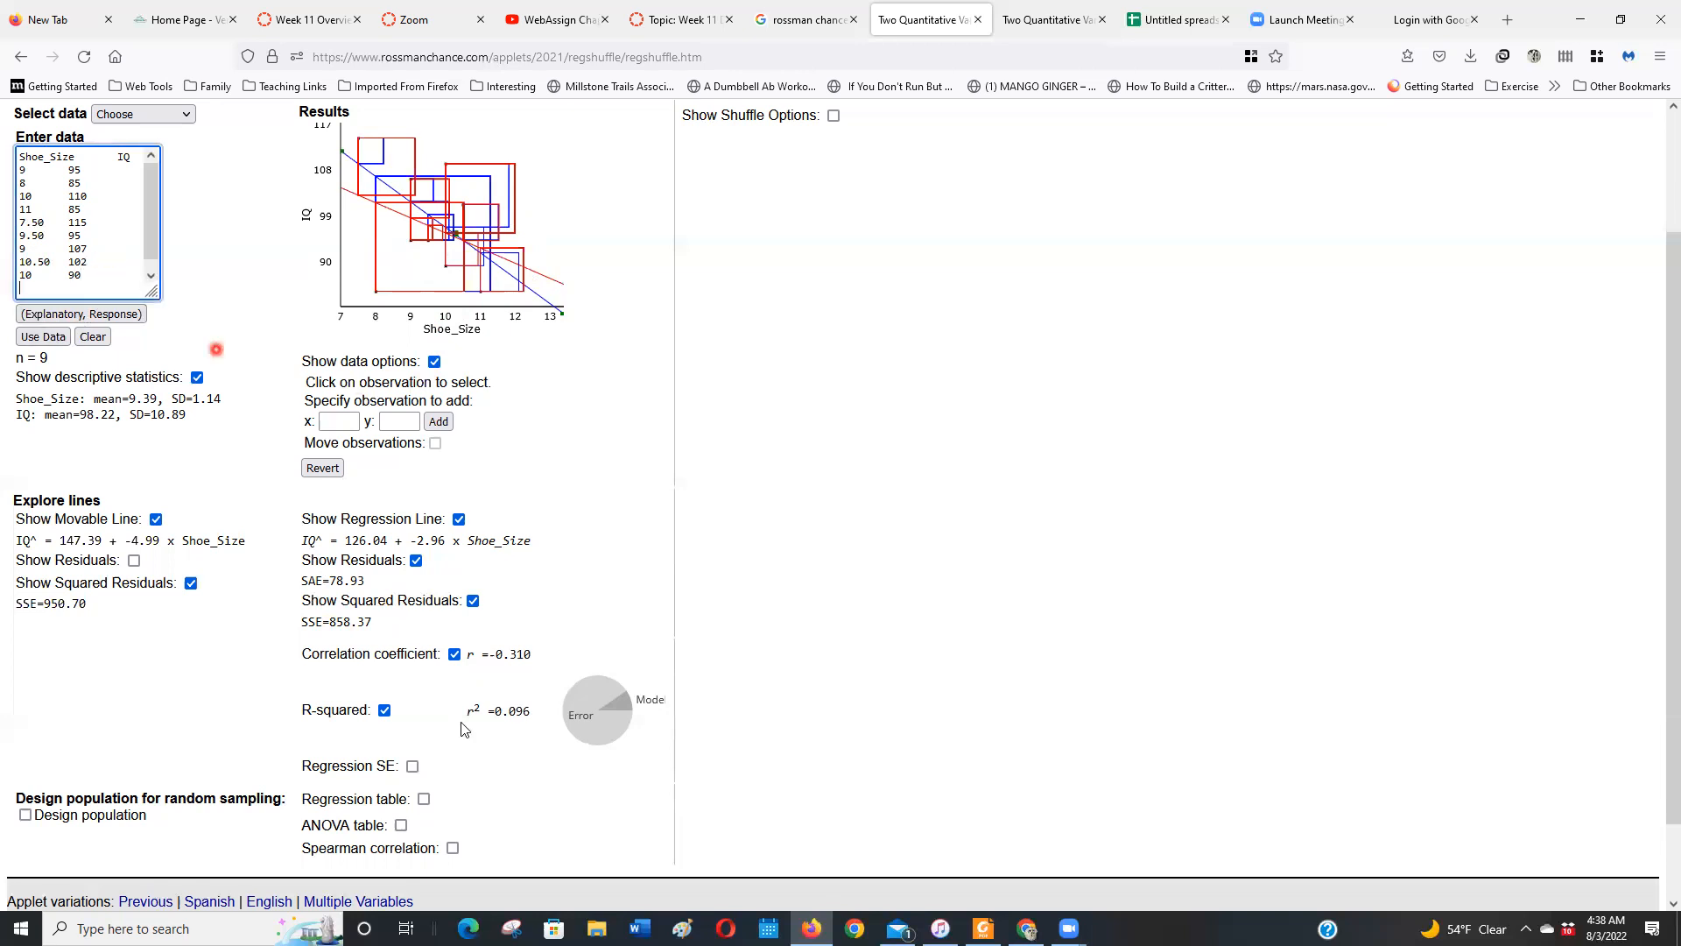
click(1177, 20)
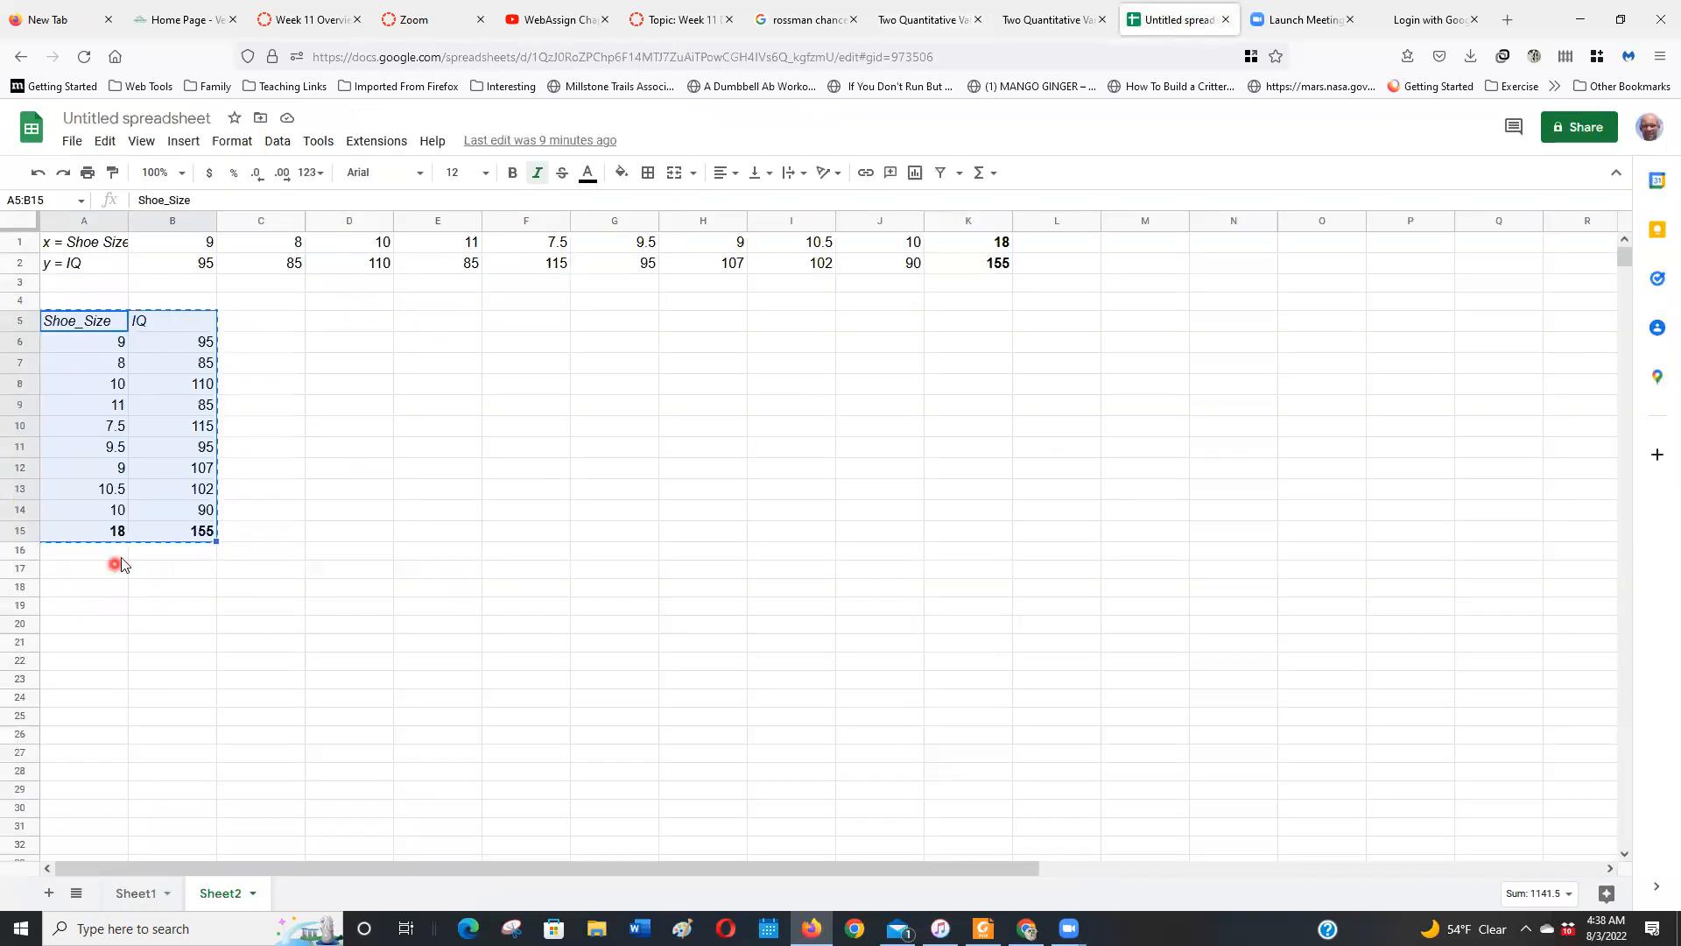
drag(108, 530, 159, 529)
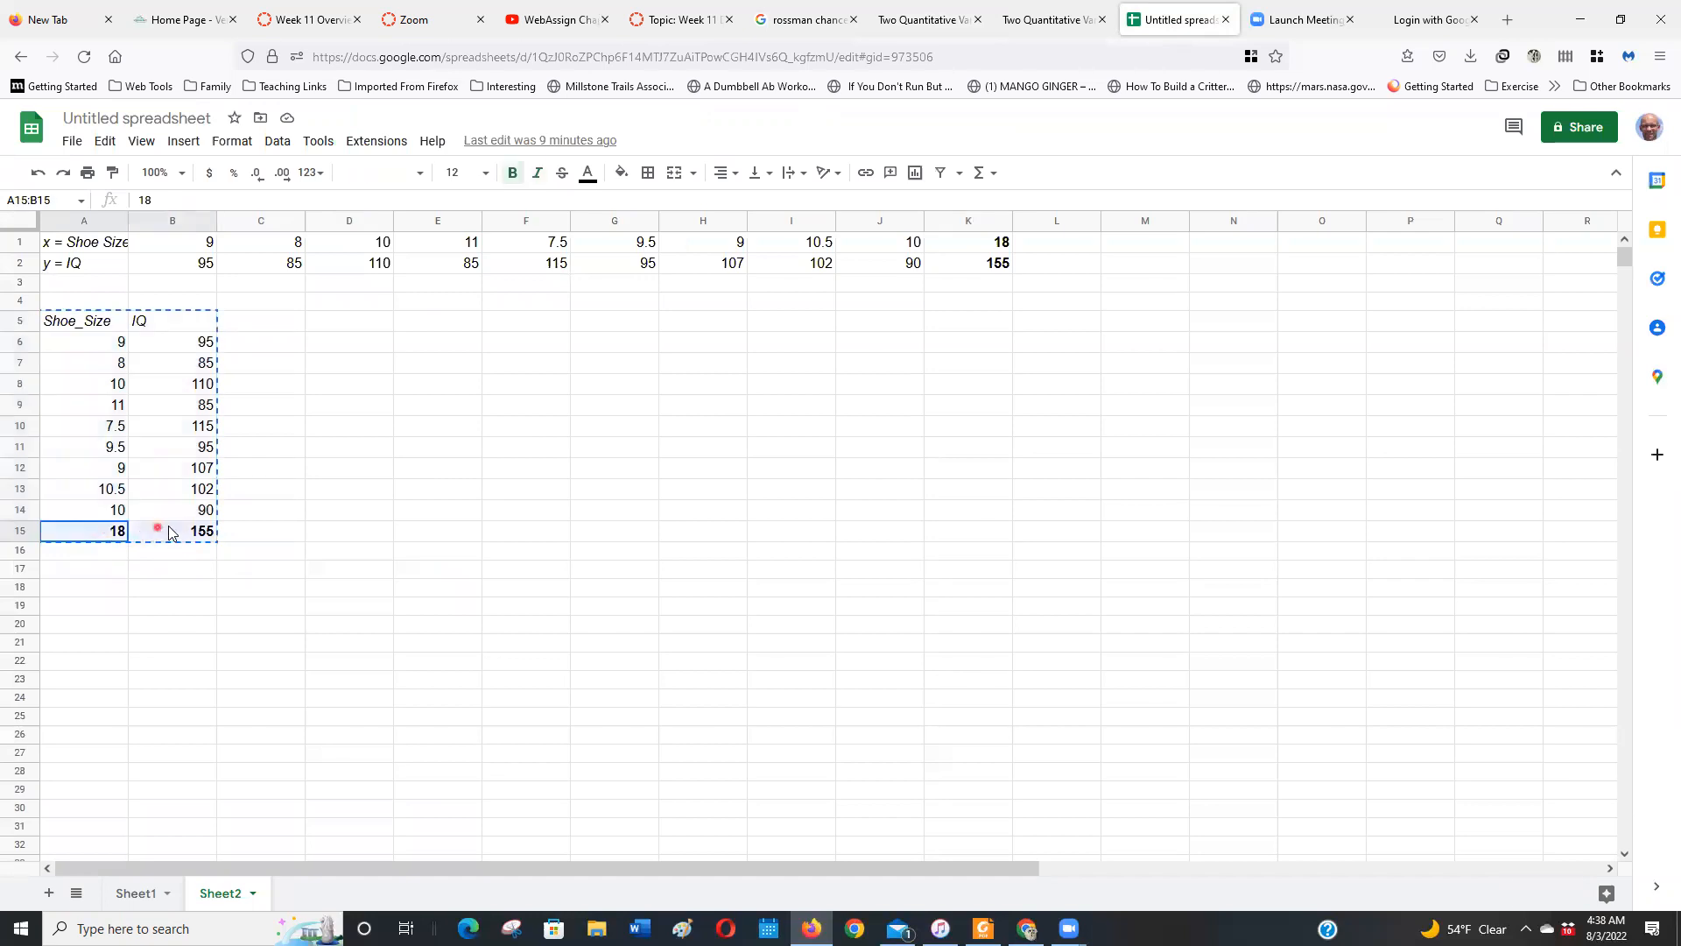
key(ctrl+c)
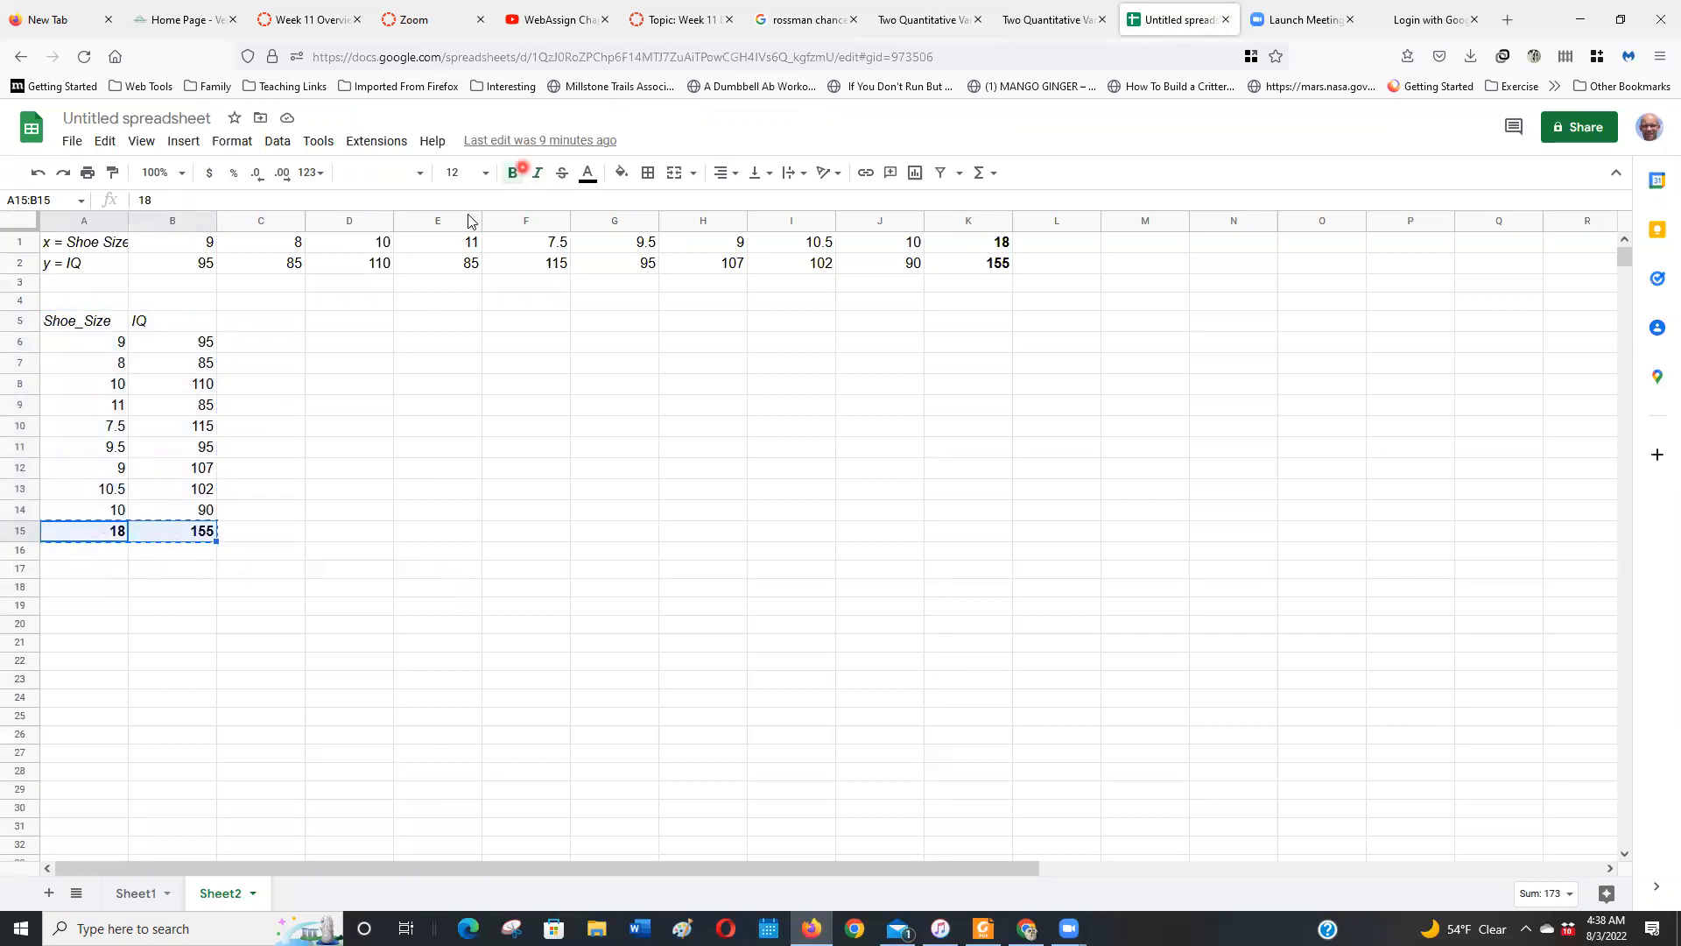
click(1057, 16)
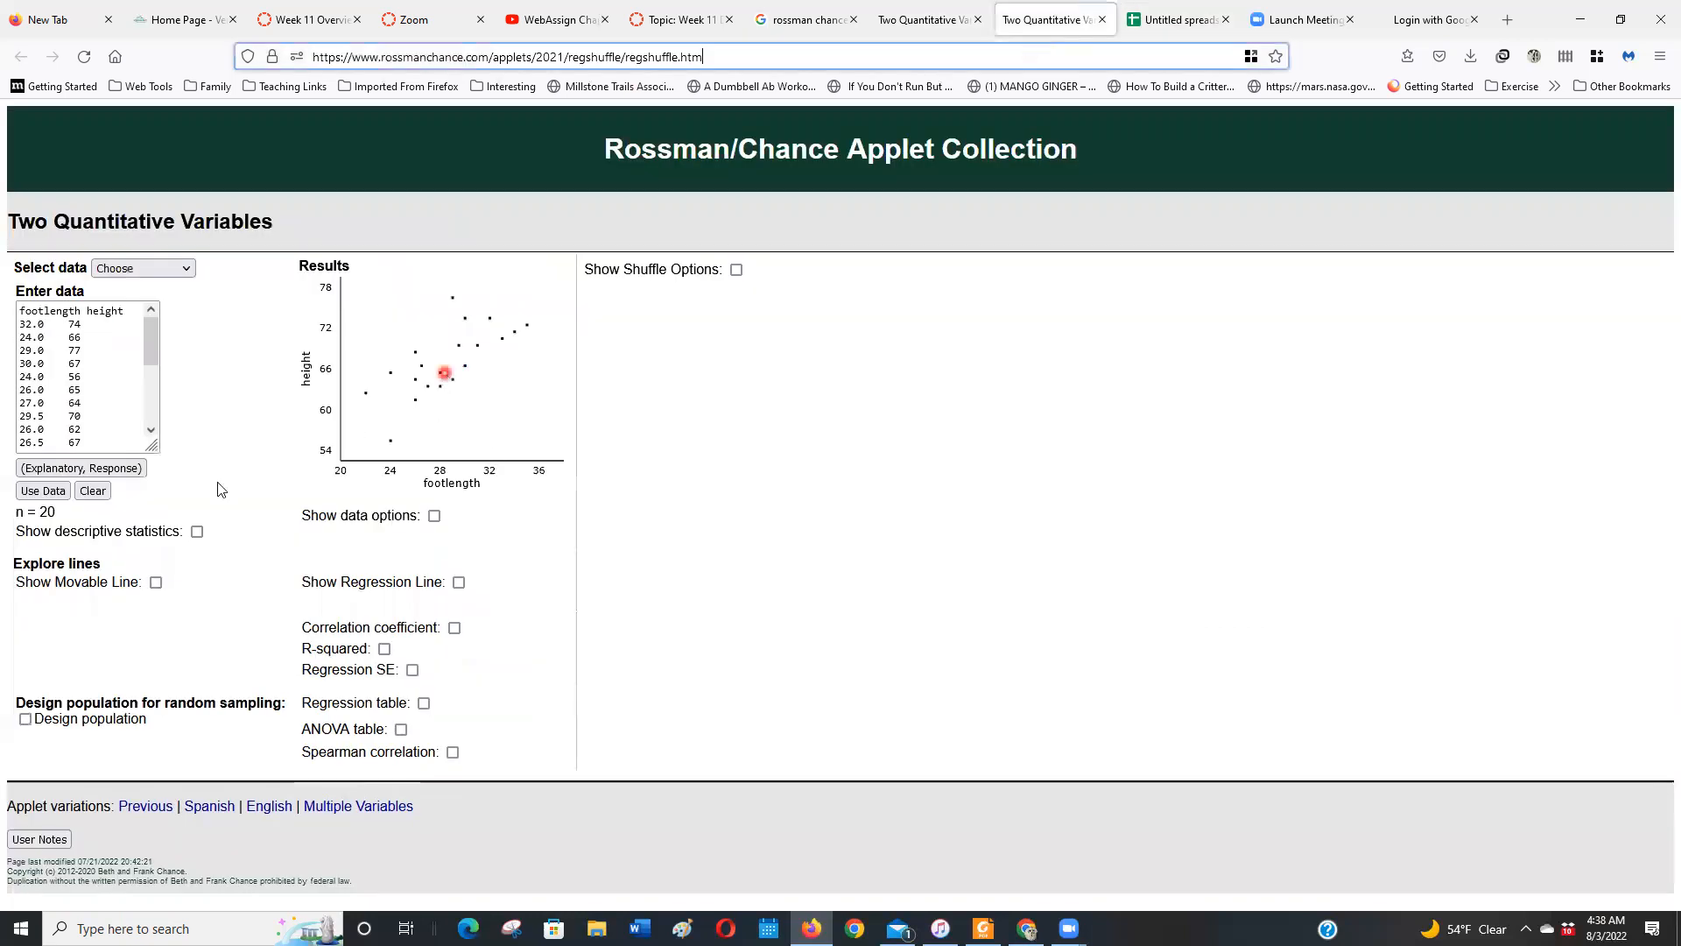
scroll(111, 390, down, 3)
scroll(110, 390, down, 3)
click(123, 428)
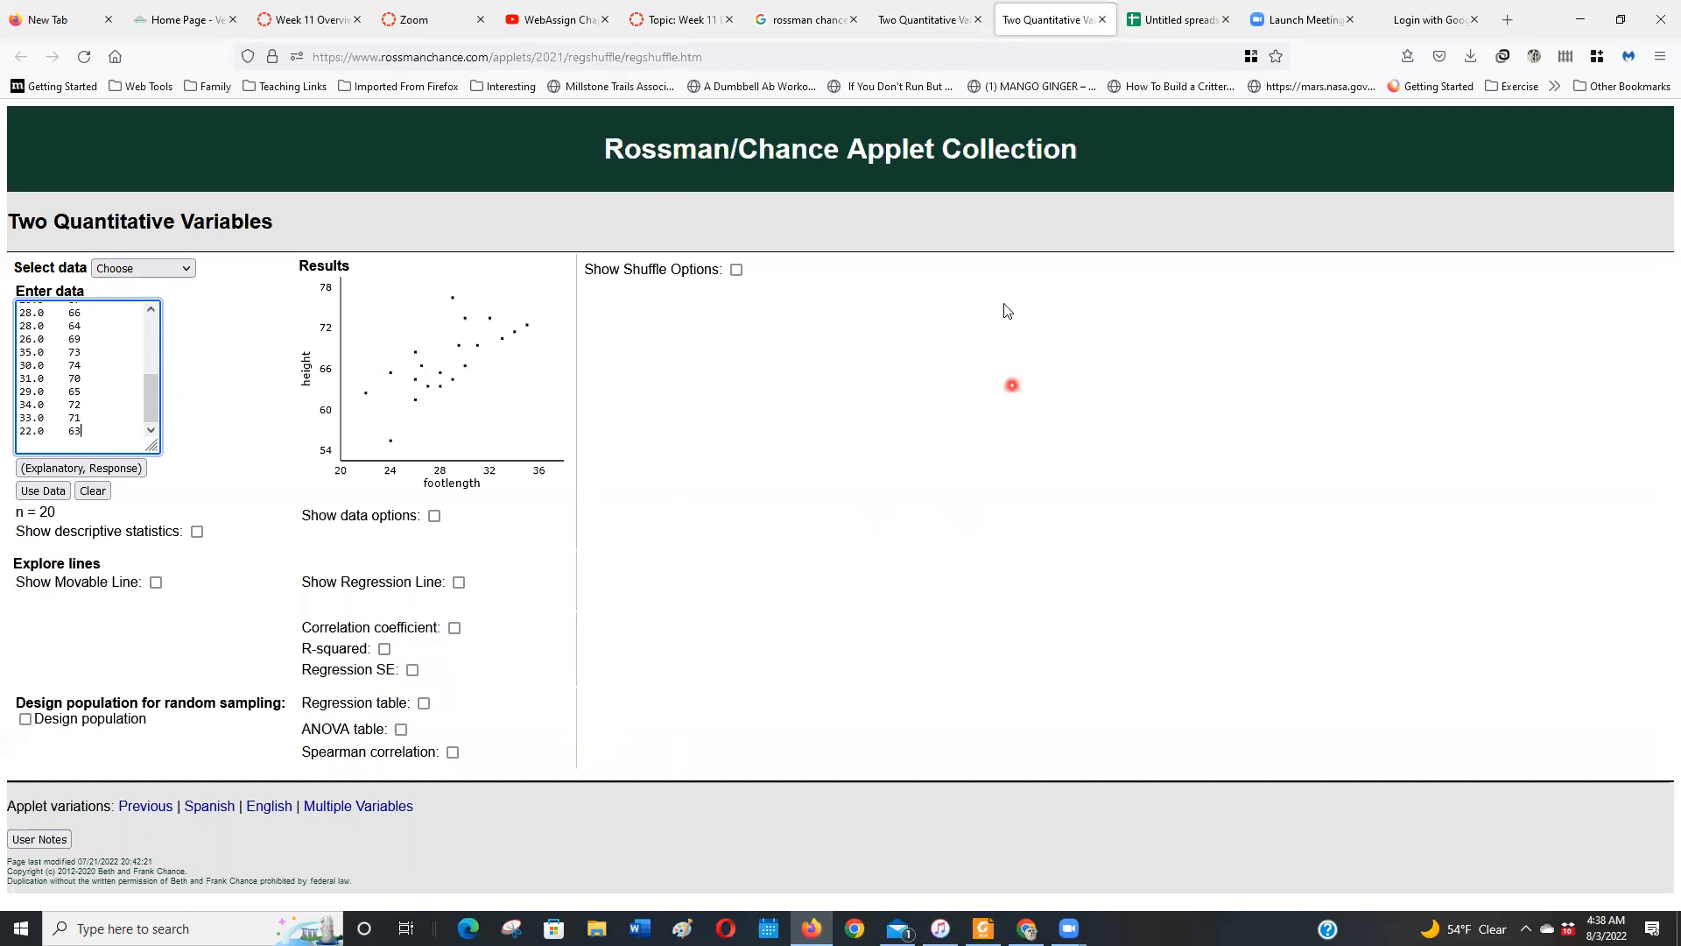
Return to the applet with the shoe size data, append the copied 18, 155 row, and replot
click(906, 13)
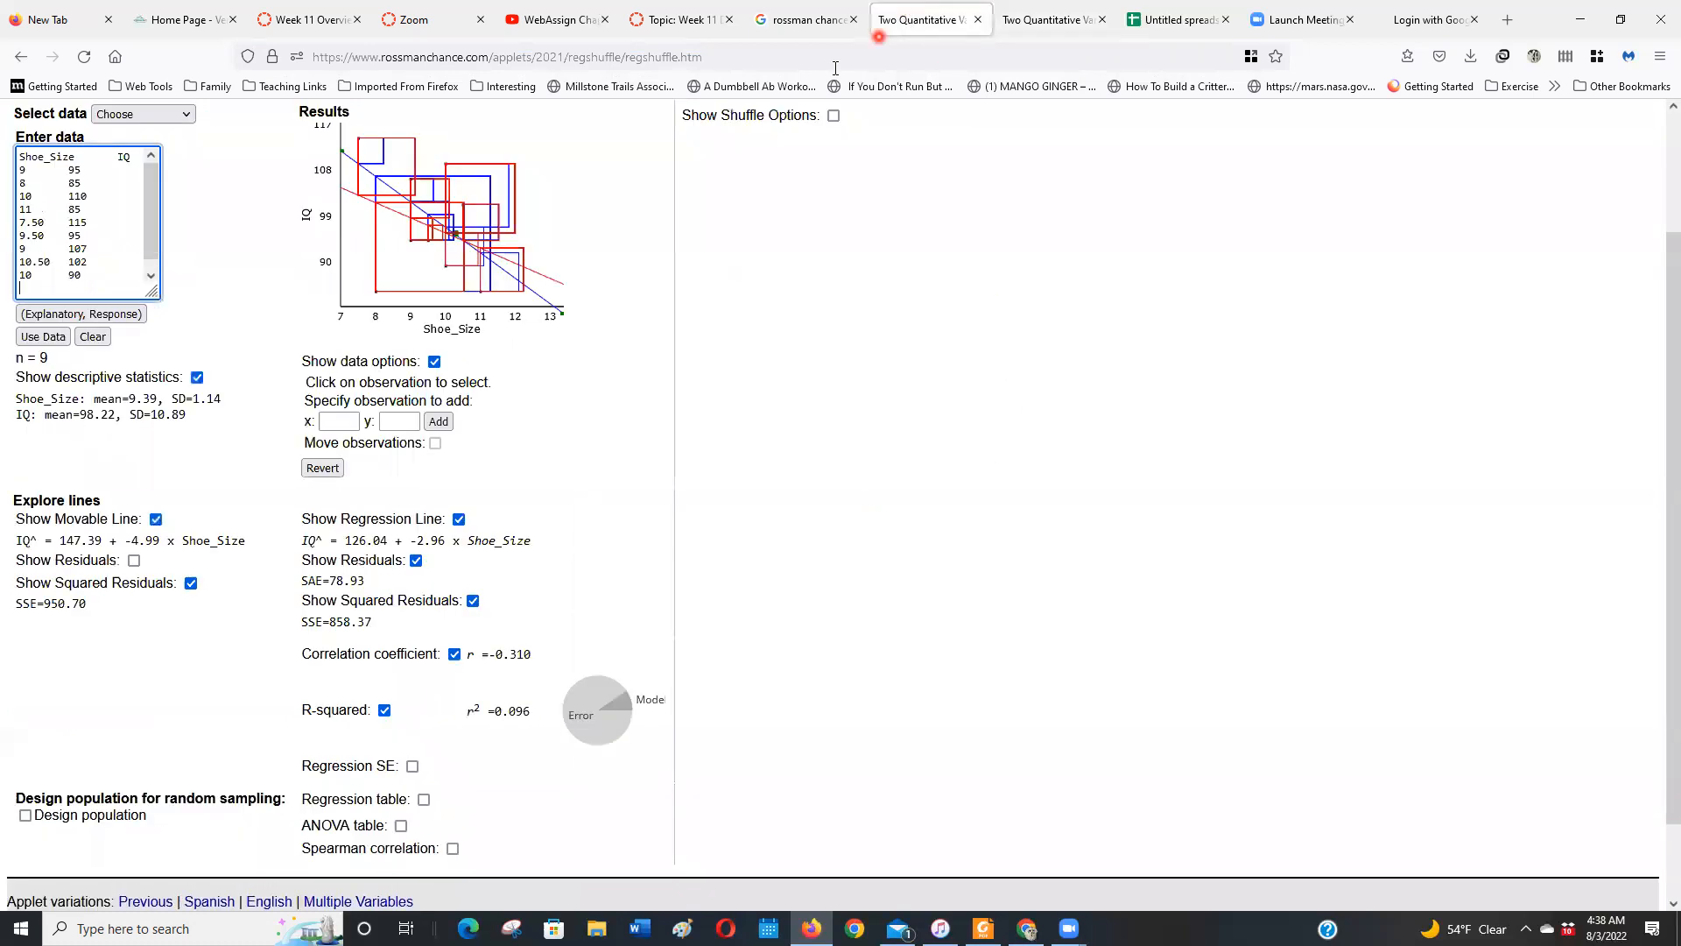
click(115, 263)
key(ctrl+v)
click(68, 333)
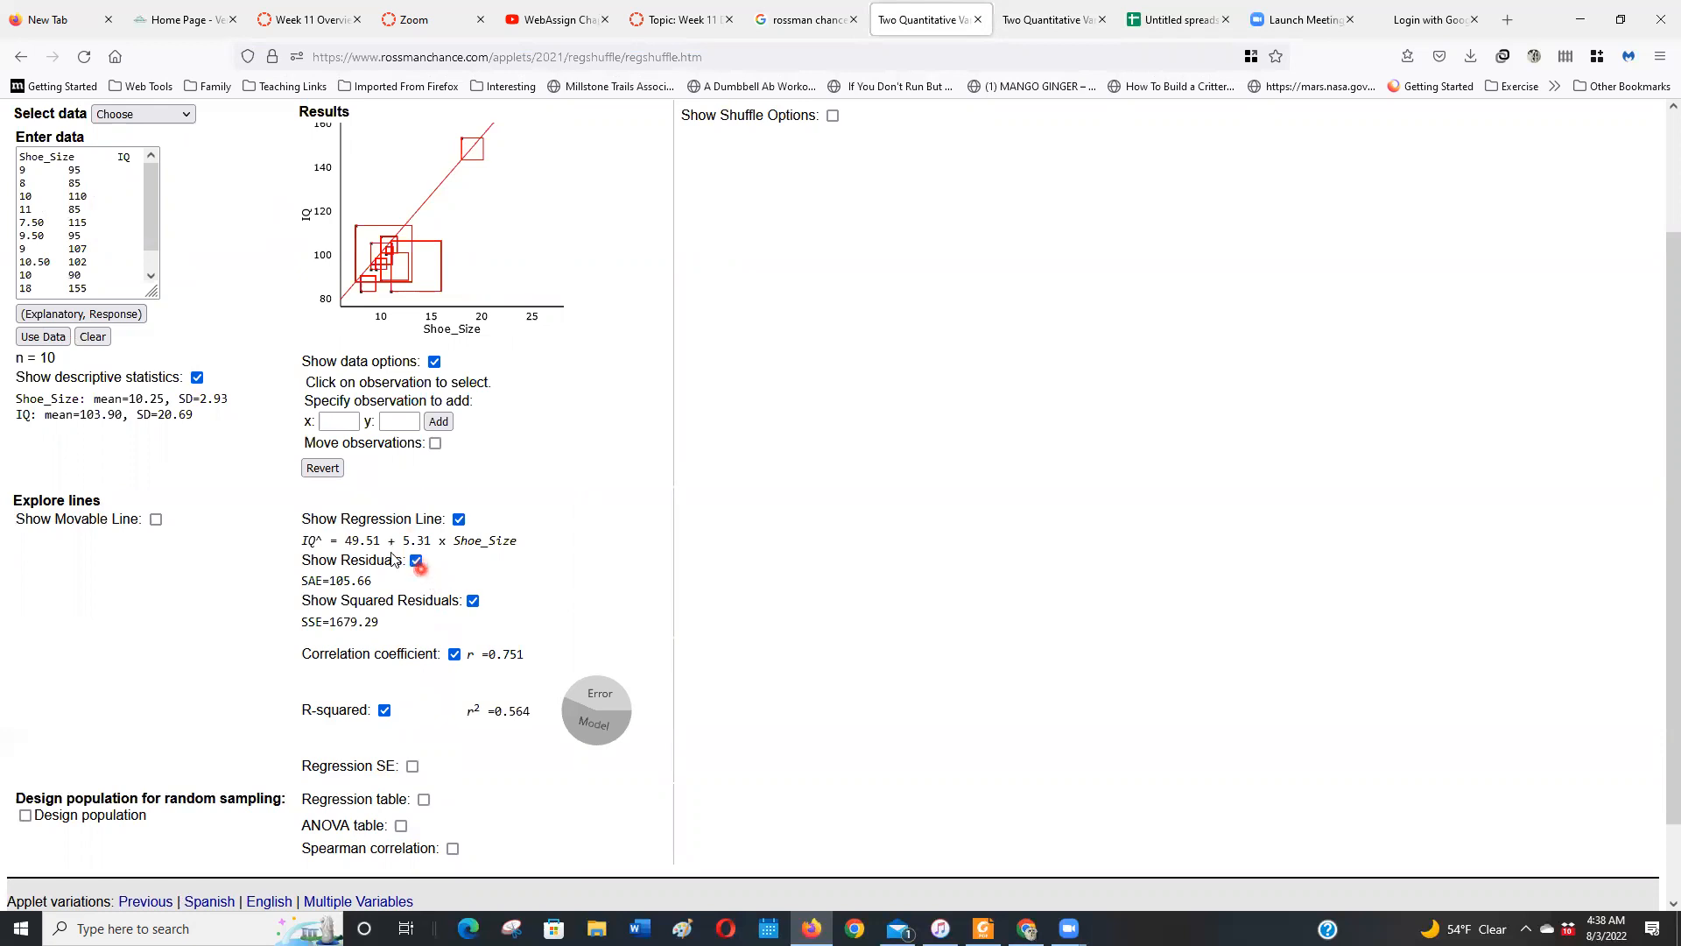
Hide the residuals, the squared residuals, and R-squared
click(417, 562)
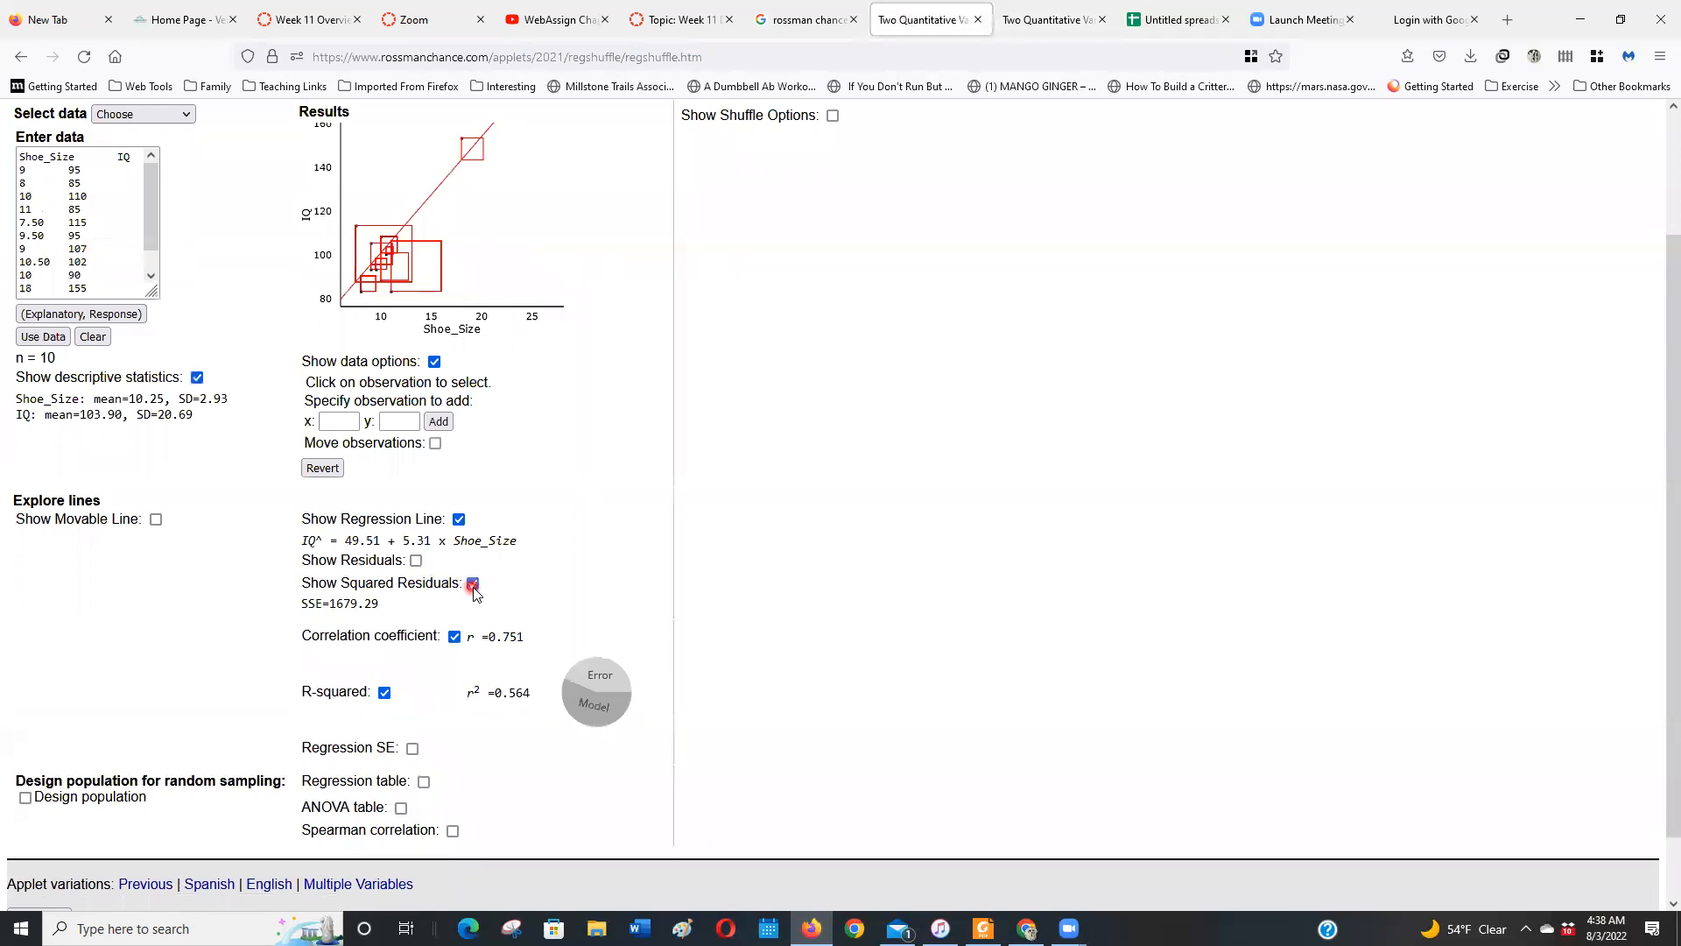
click(473, 587)
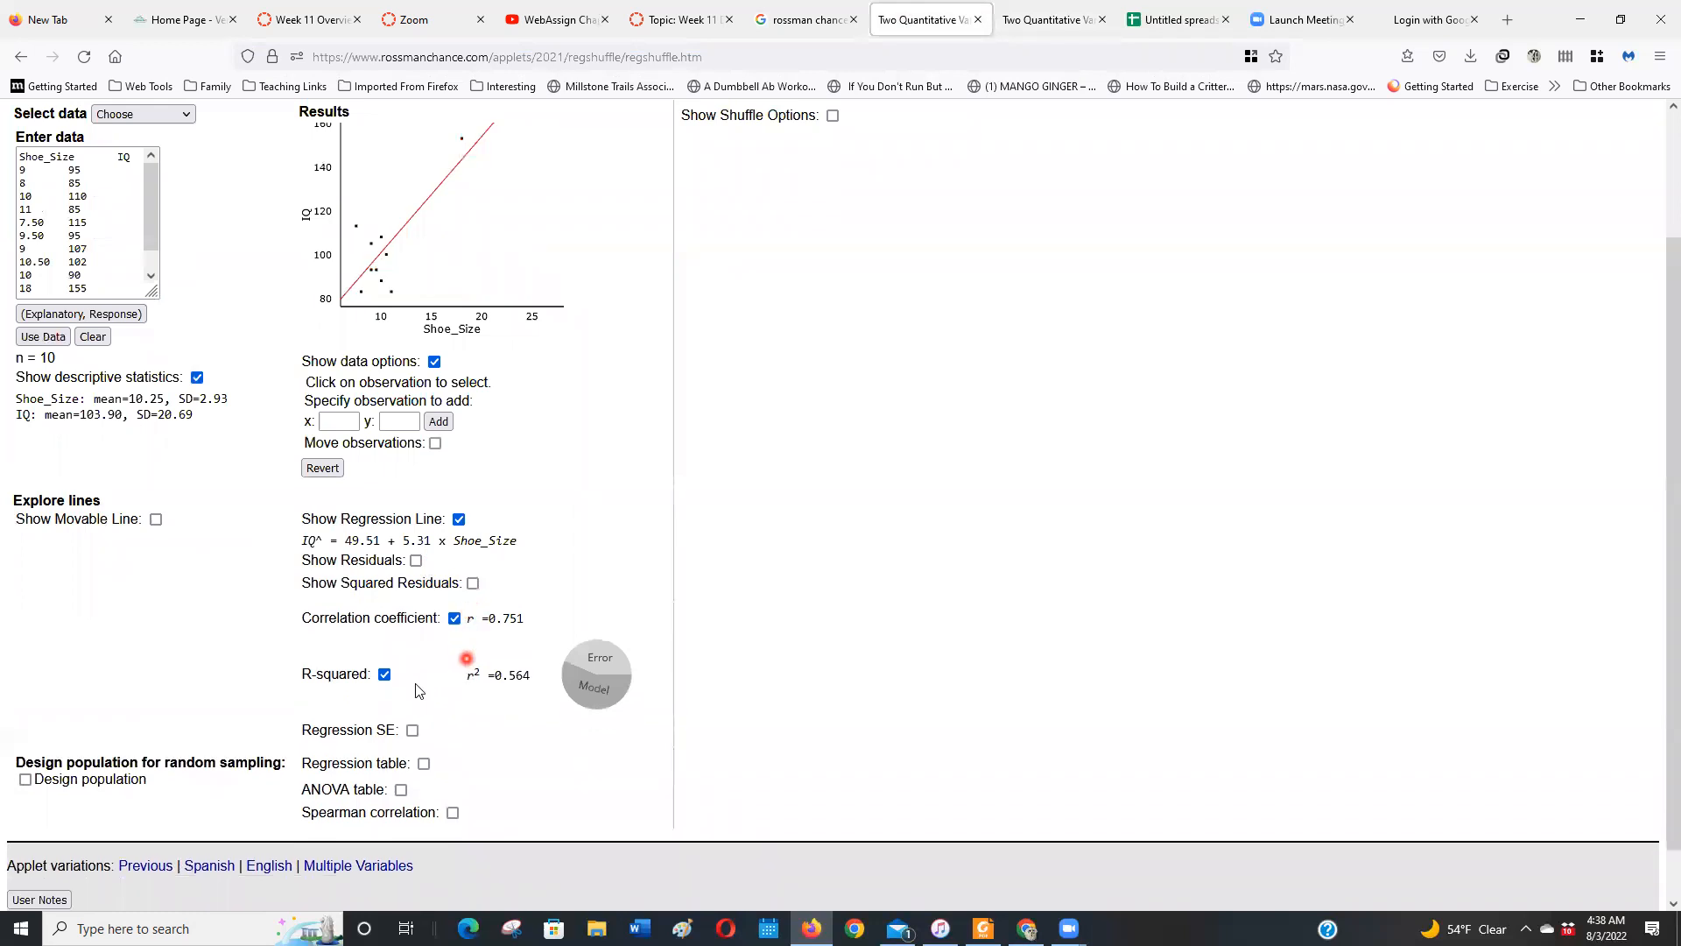
click(386, 676)
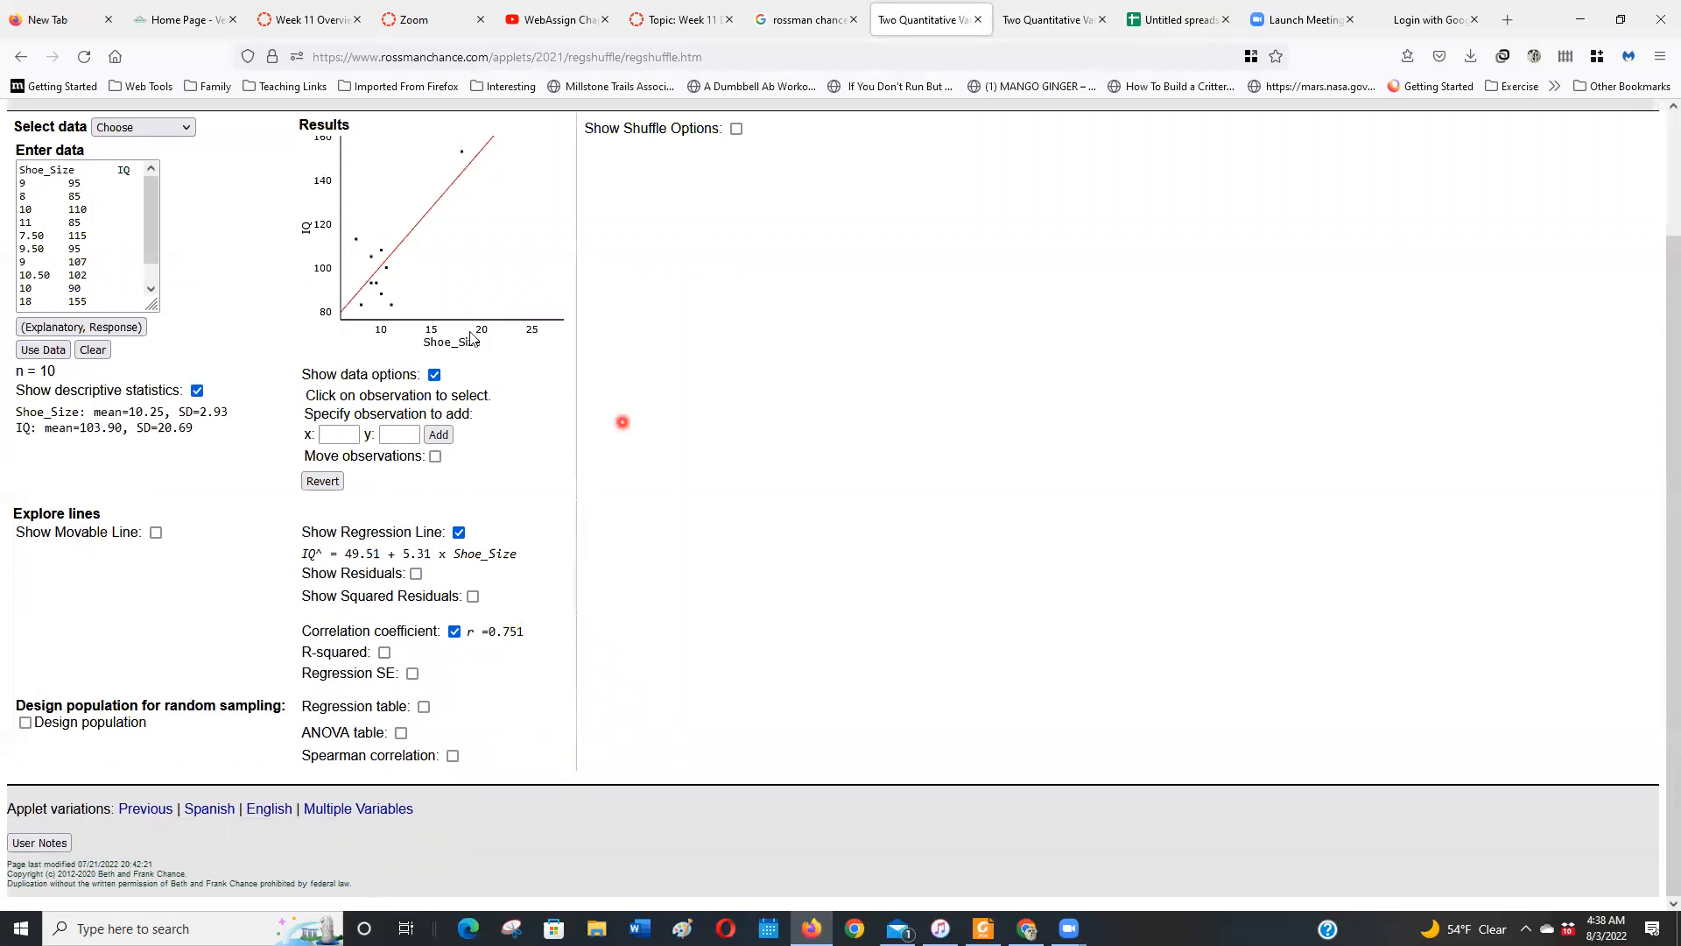
Select the 18, 155 outlier on the scatterplot to examine its row and residual
click(462, 152)
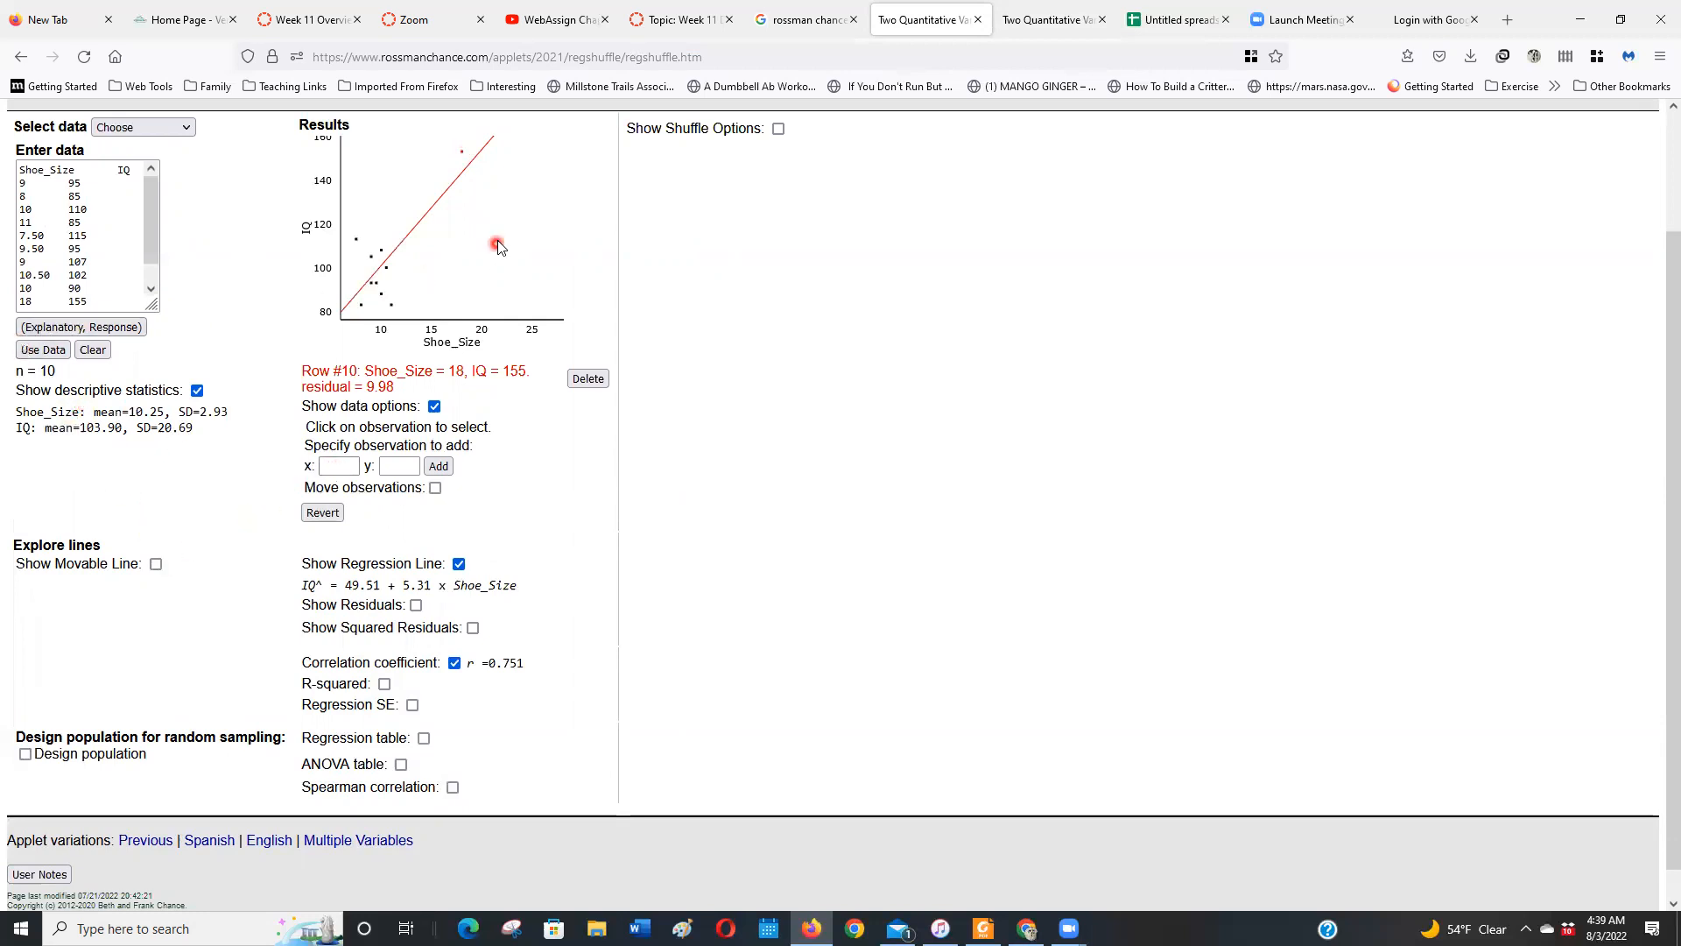
click(464, 155)
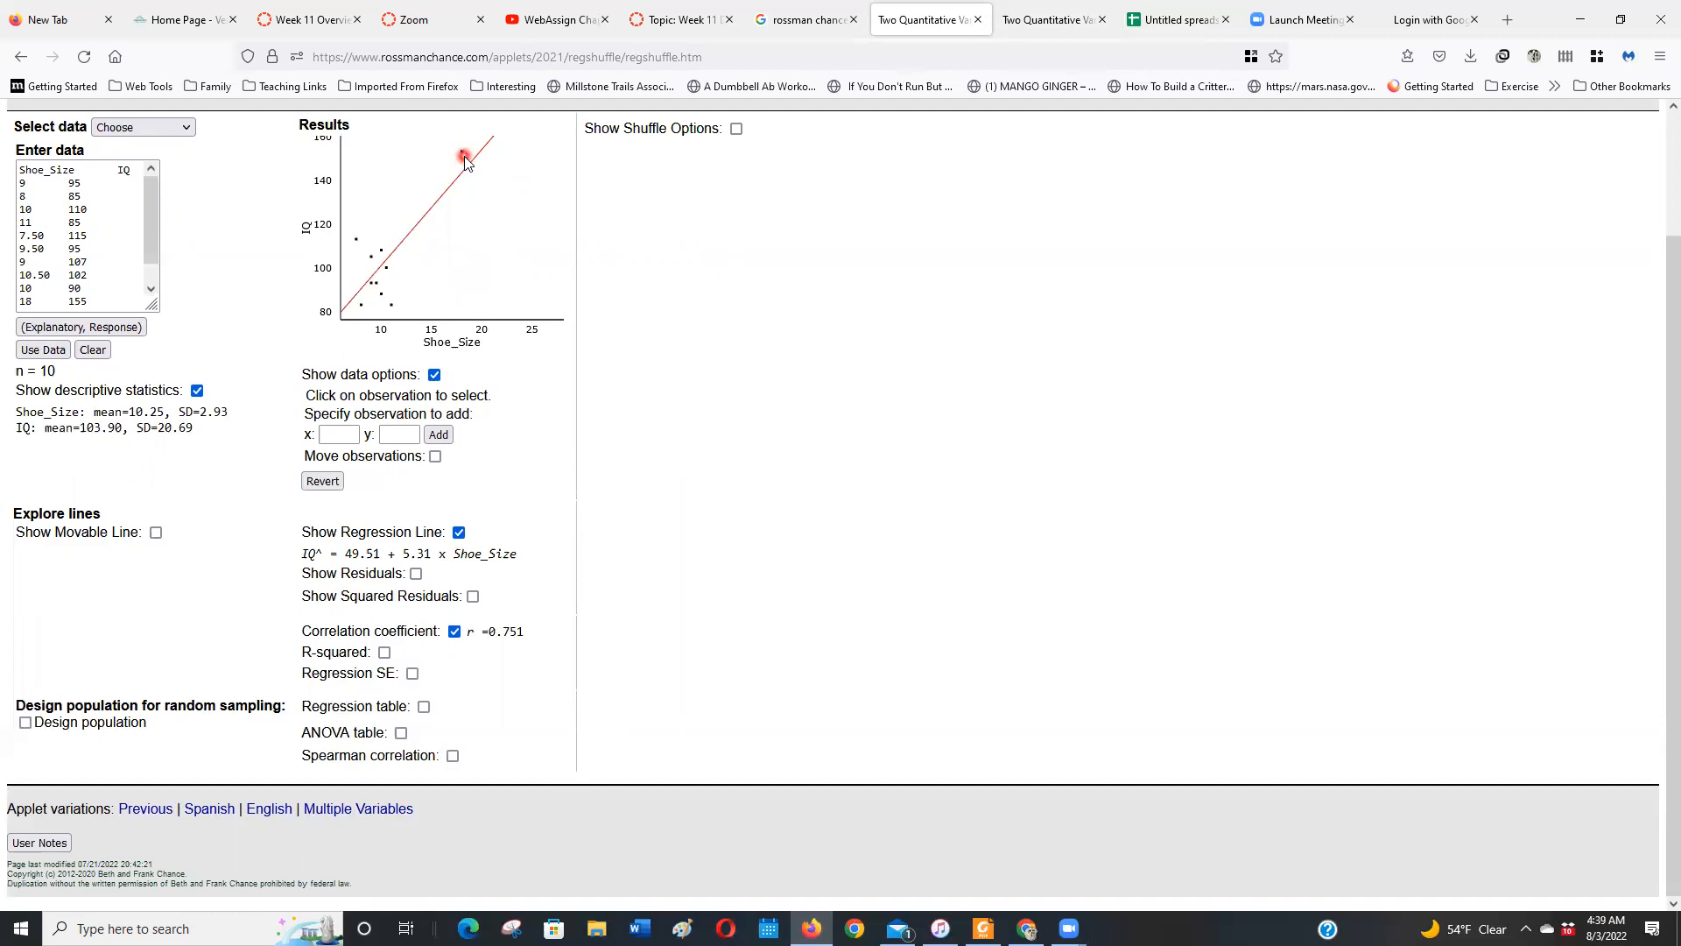
click(464, 155)
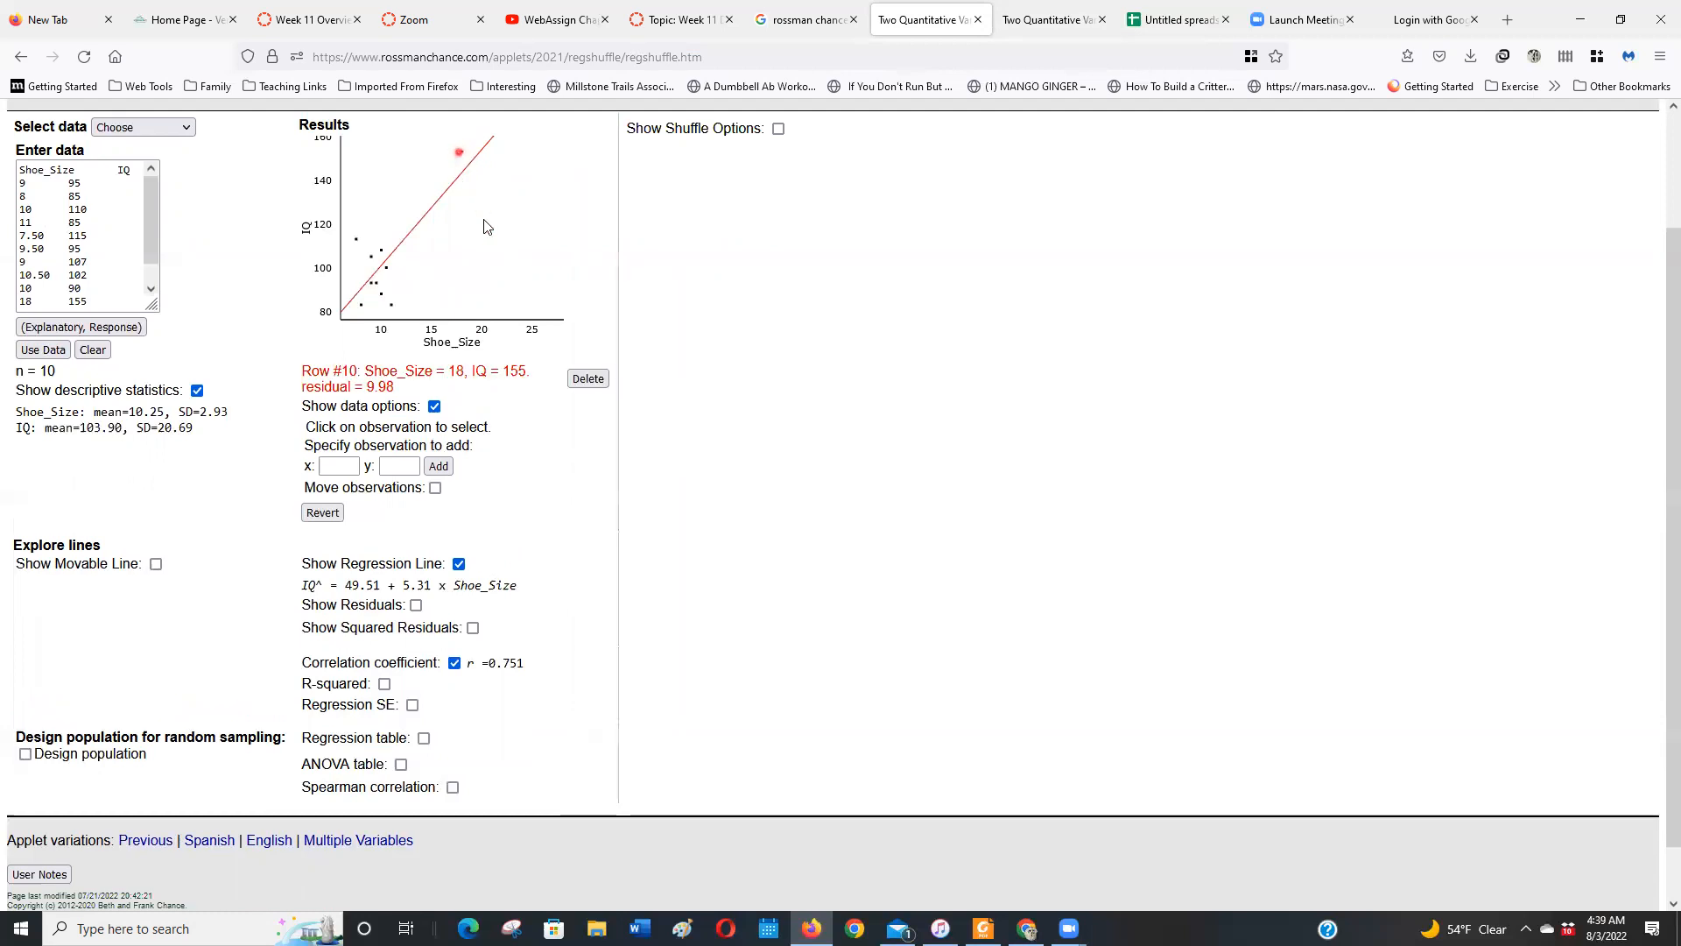
click(346, 469)
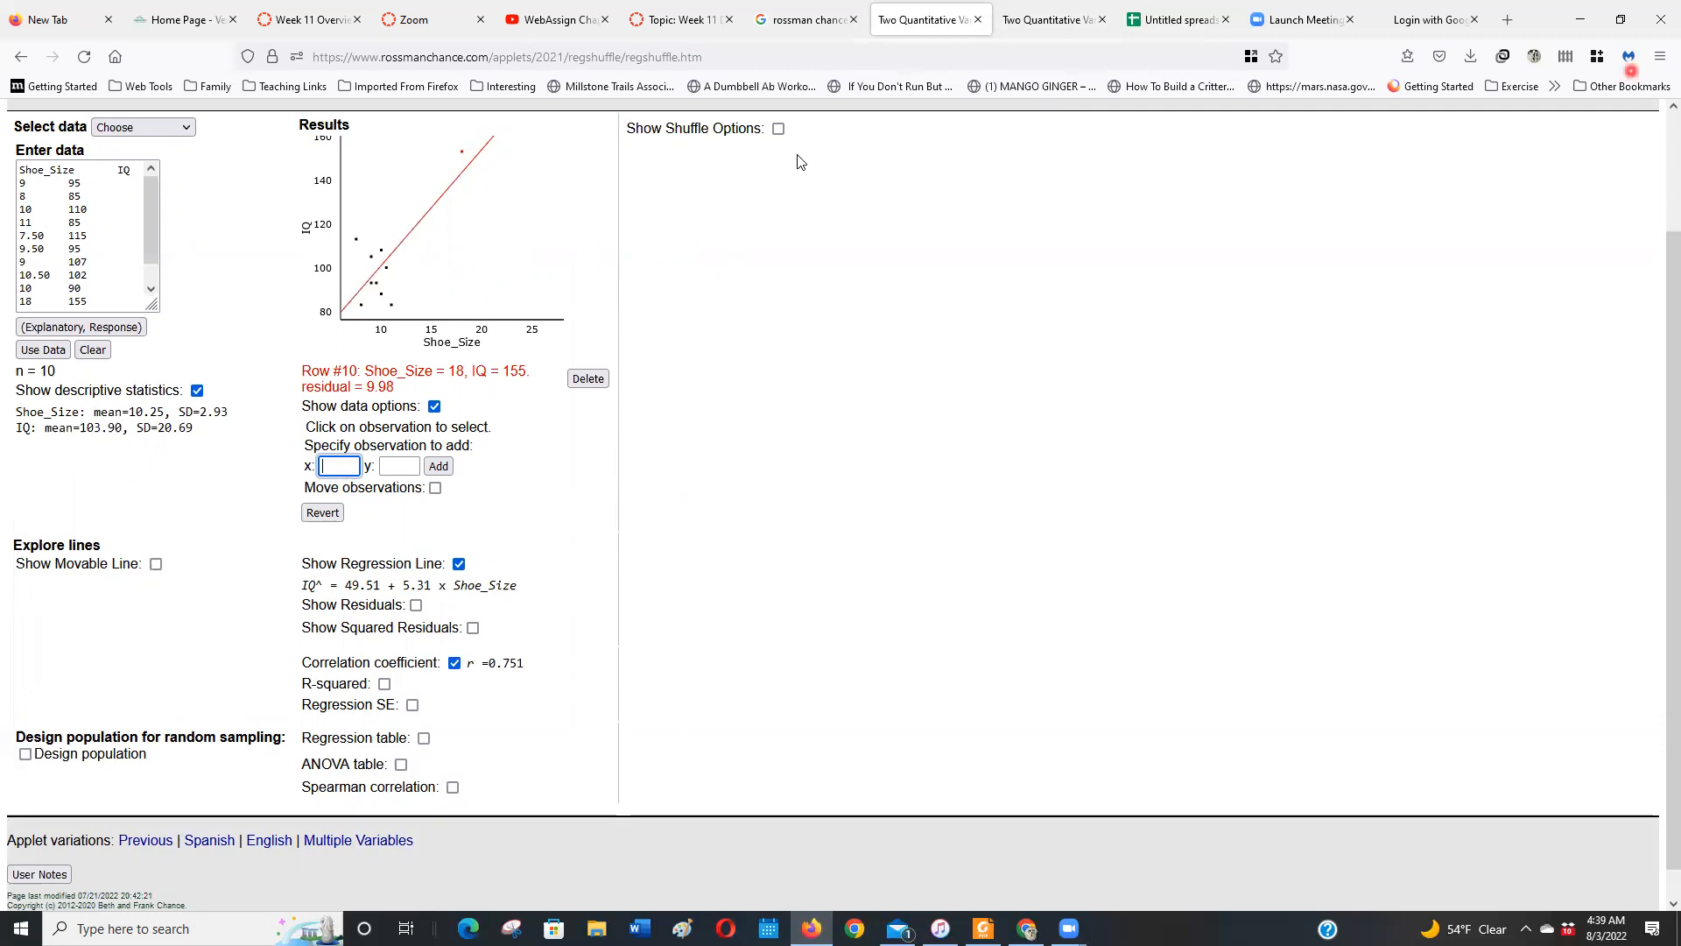
Switch to the second applet tab with the shoe size data and enable moving observations
key(ctrl+Tab)
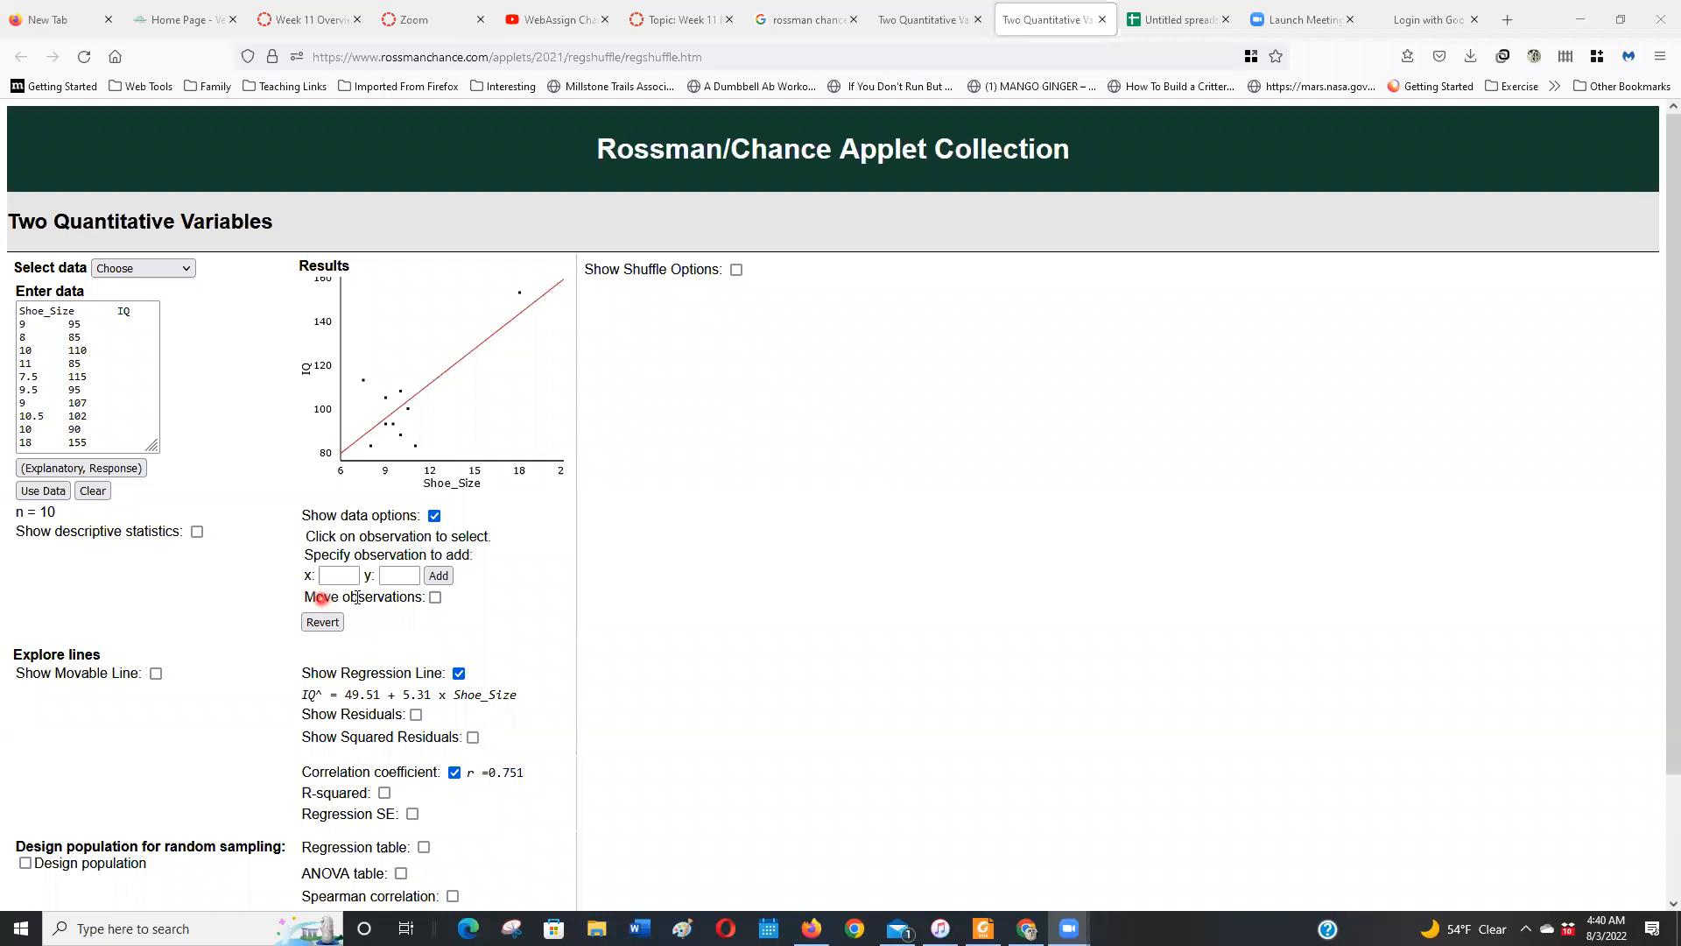
click(431, 602)
click(435, 598)
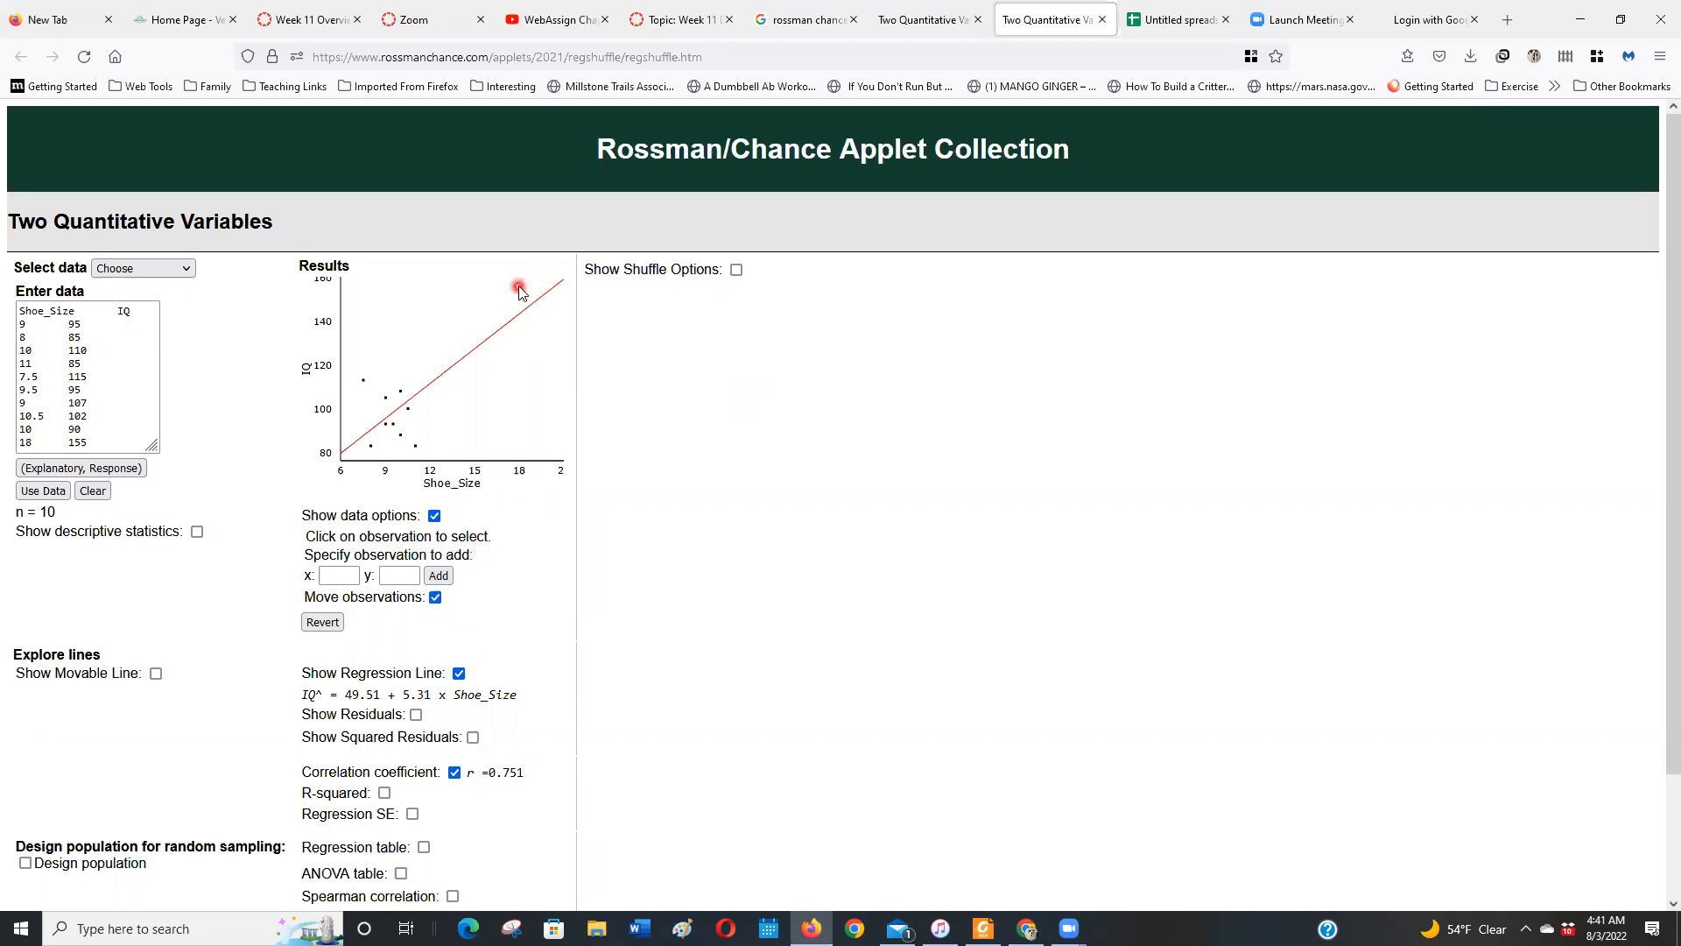
Move the outlier point to about 13.70, 54.90, far out to about 74.89, −160.63, and back to about 10.46, 112.83
drag(517, 298, 595, 282)
drag(537, 221, 532, 444)
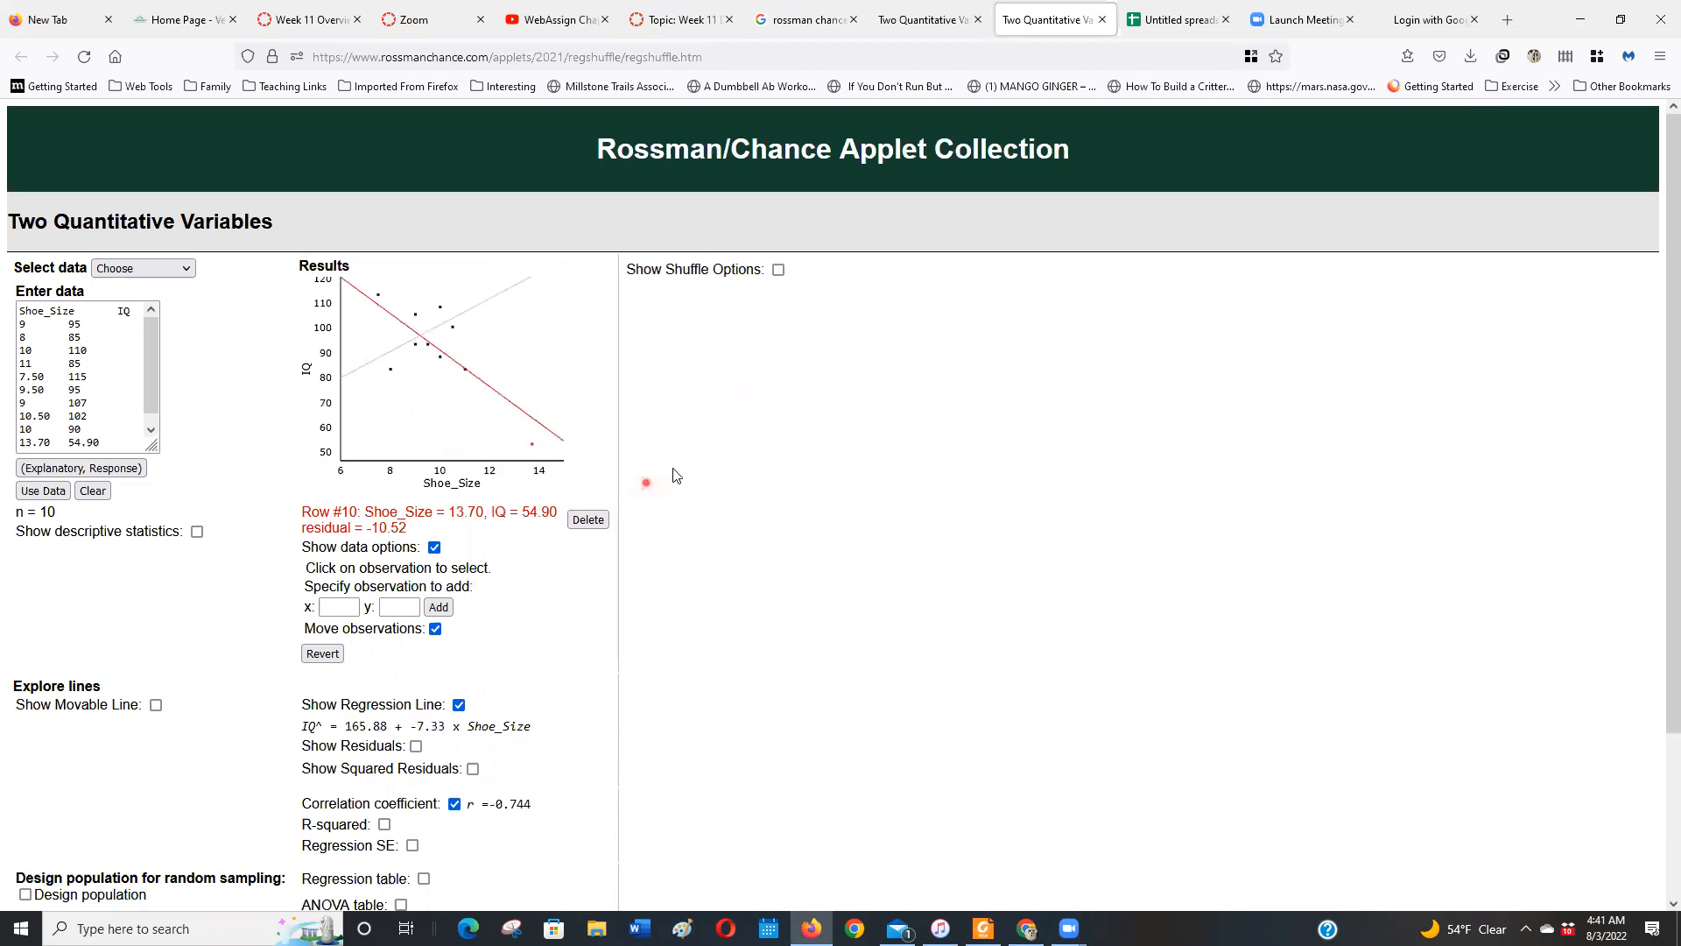
mouse_move(531, 444)
mouse_down()
mouse_move(537, 338)
mouse_move(535, 433)
mouse_up()
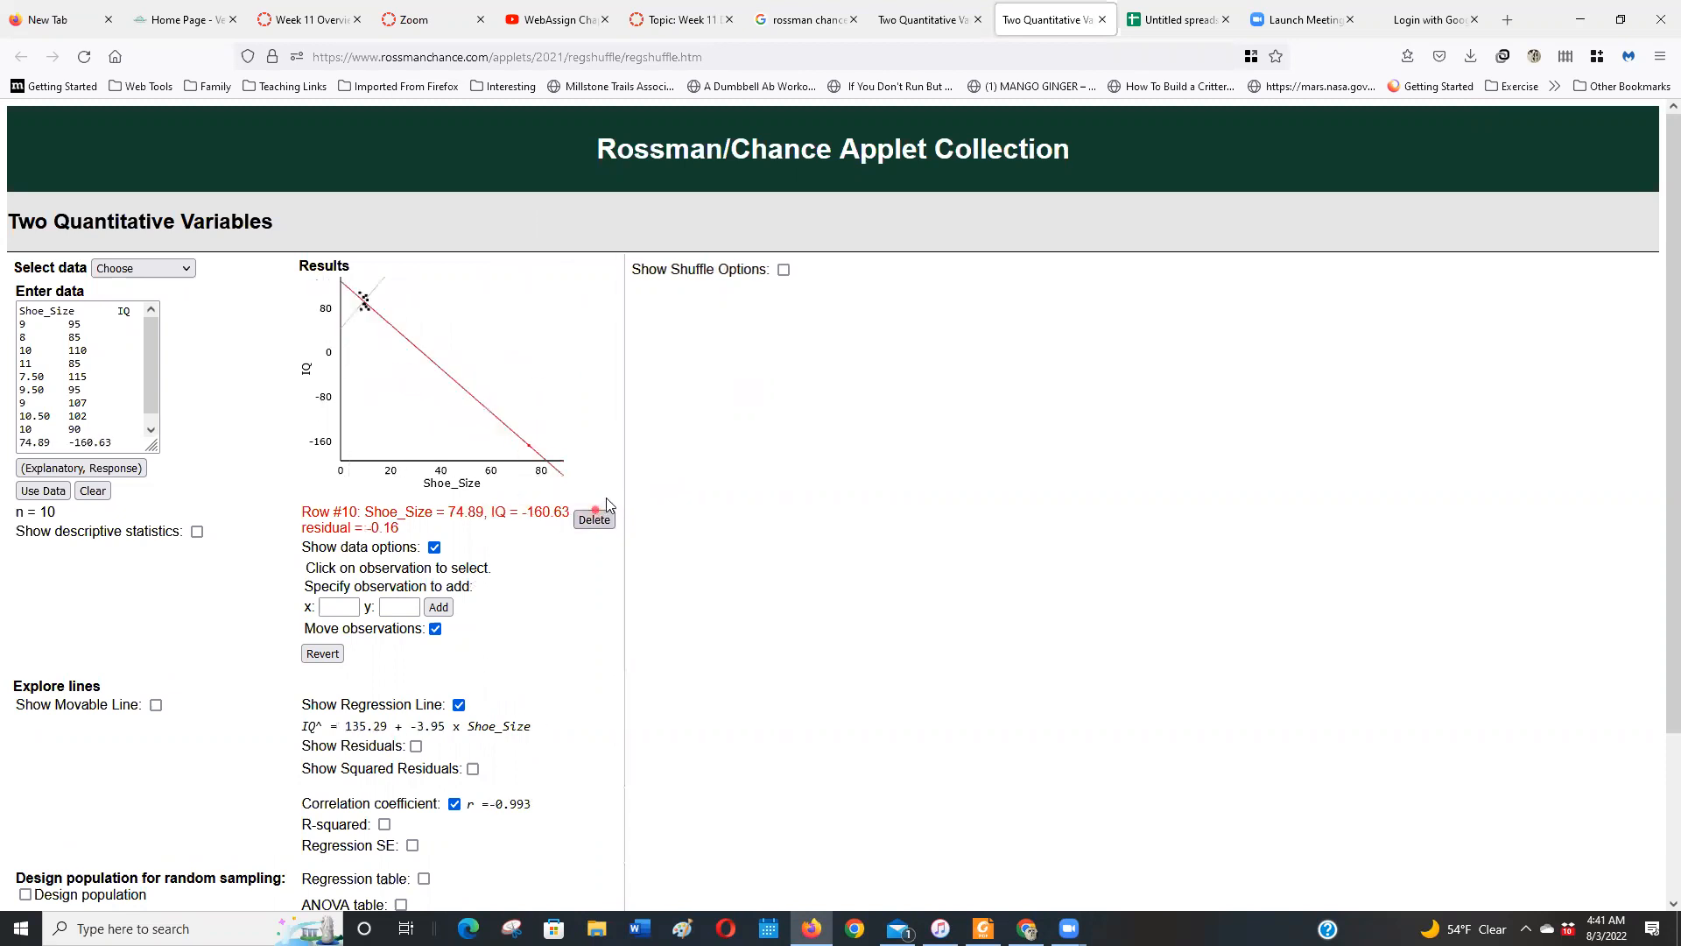
drag(540, 420, 496, 305)
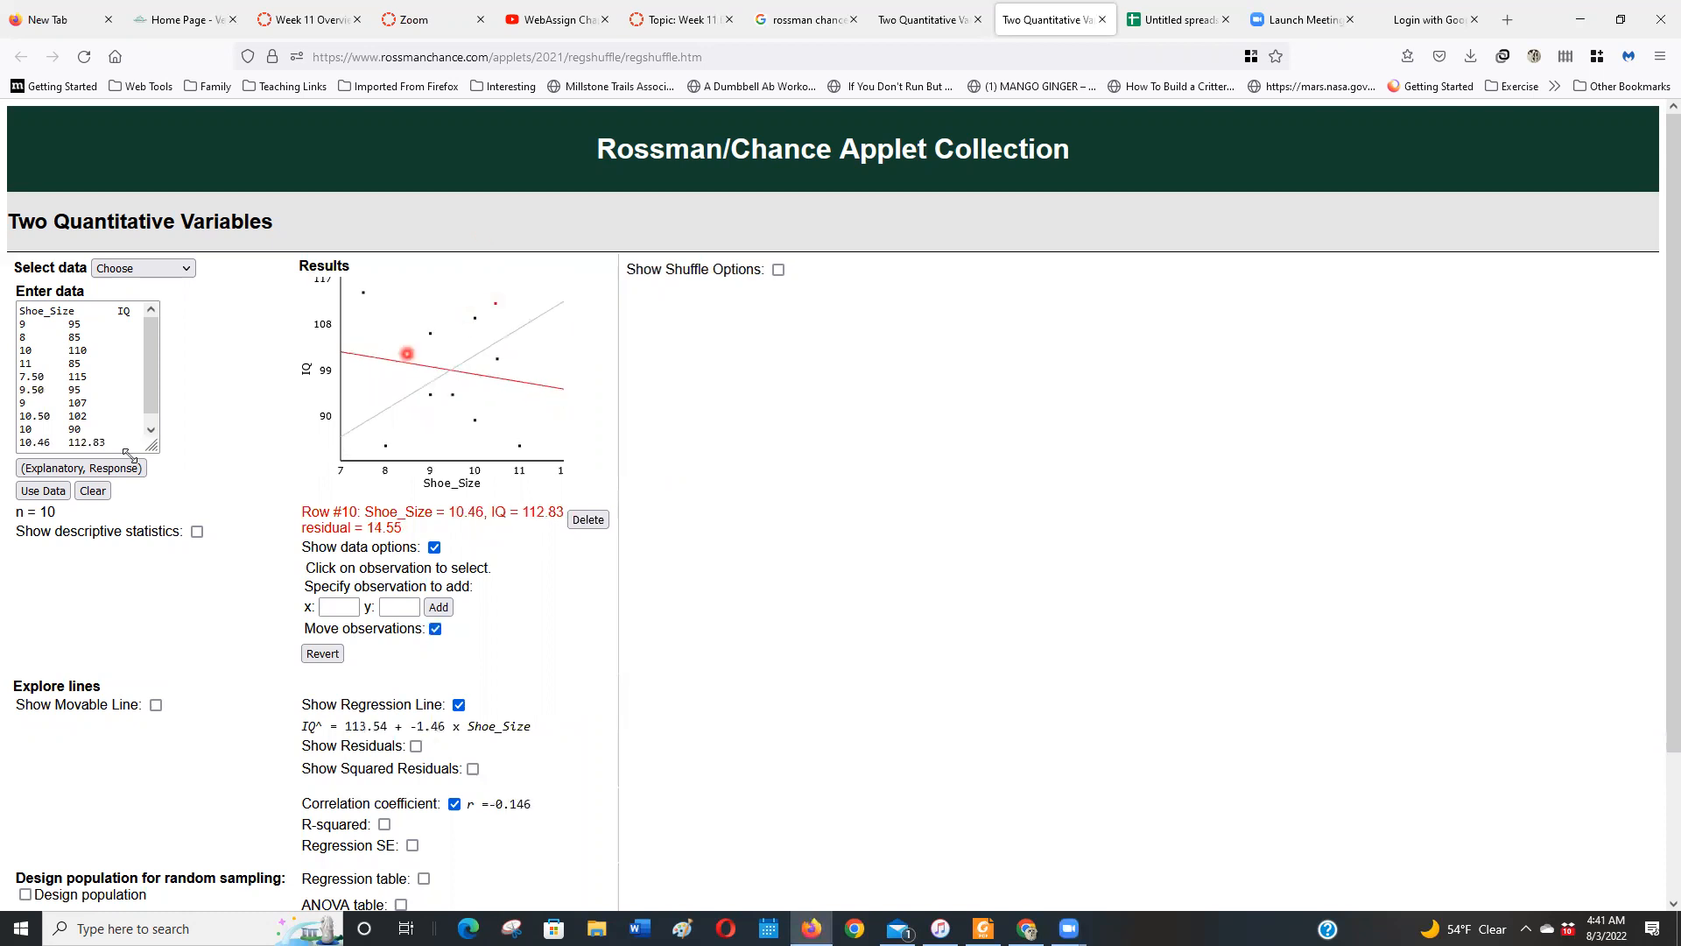
Clear the altered data, paste the original Shoe_Size and IQ data with the 18, 155 row, and replot
click(48, 492)
click(50, 495)
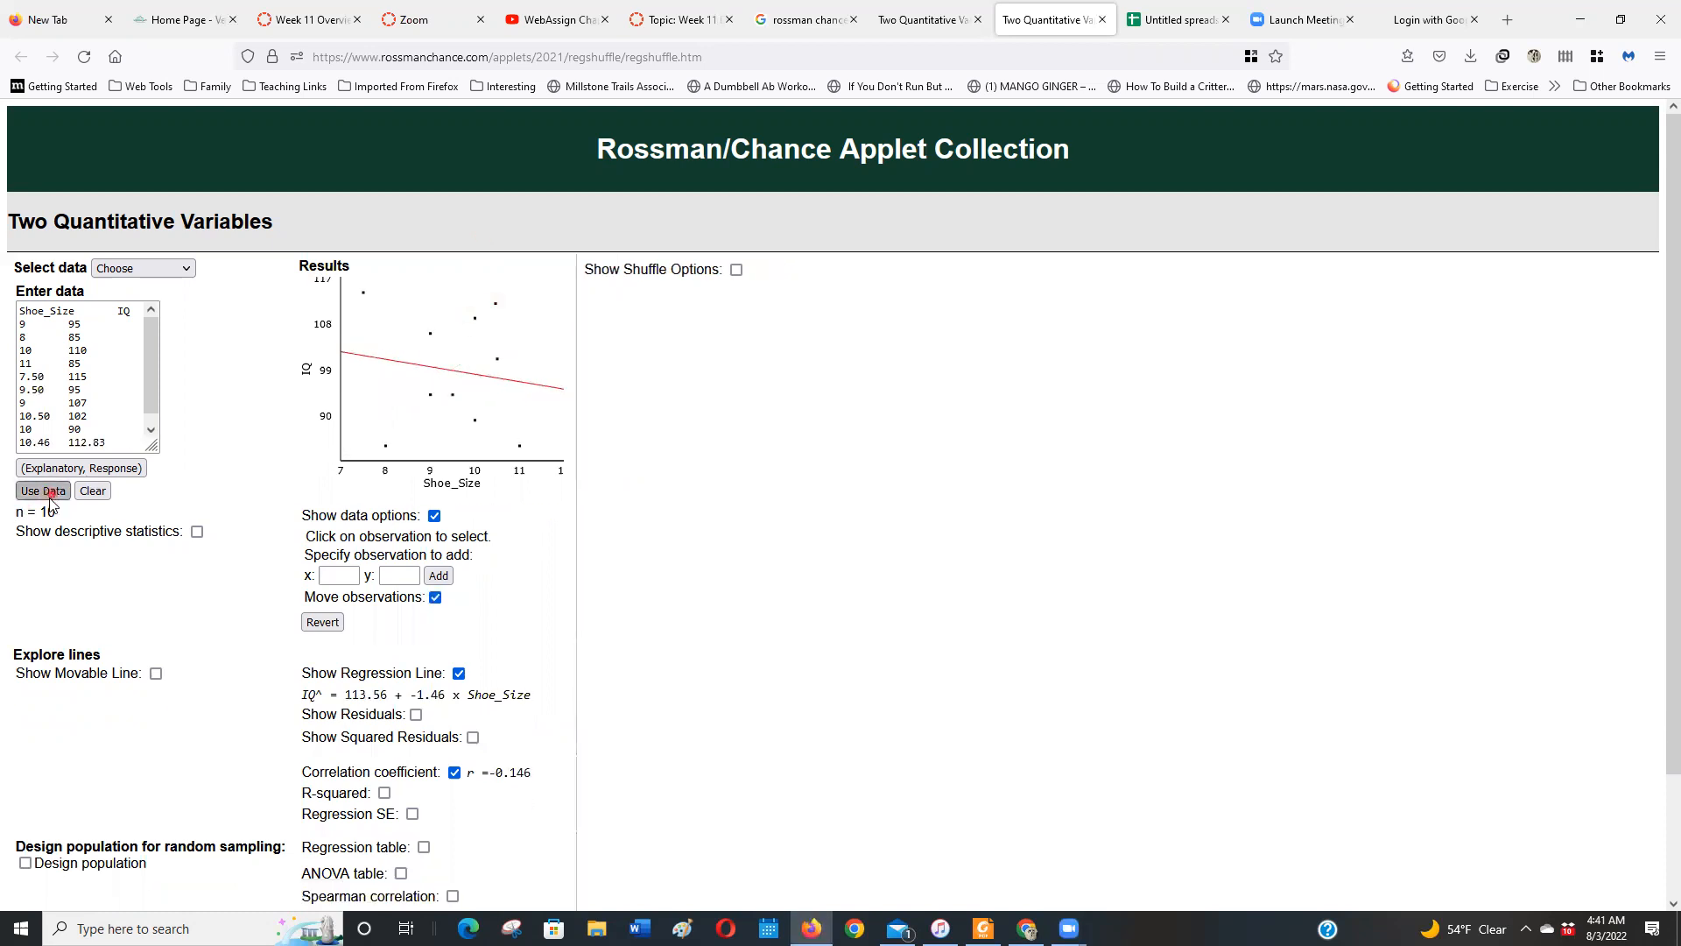
click(87, 495)
click(106, 408)
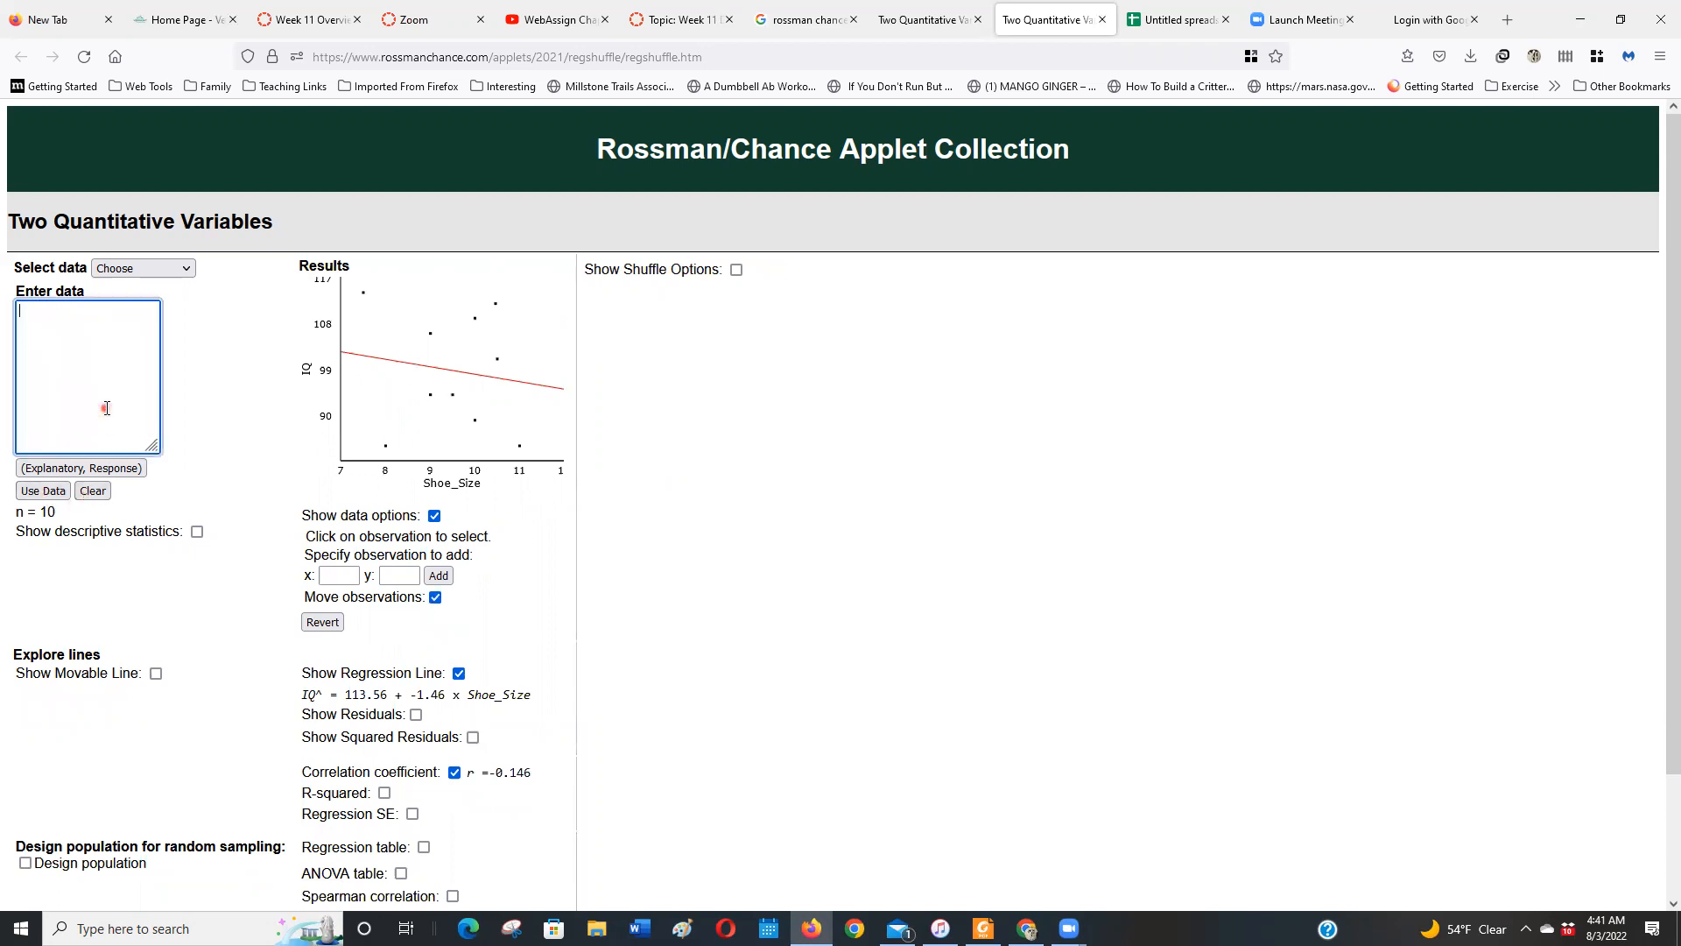
key(ctrl+v)
click(41, 492)
click(435, 597)
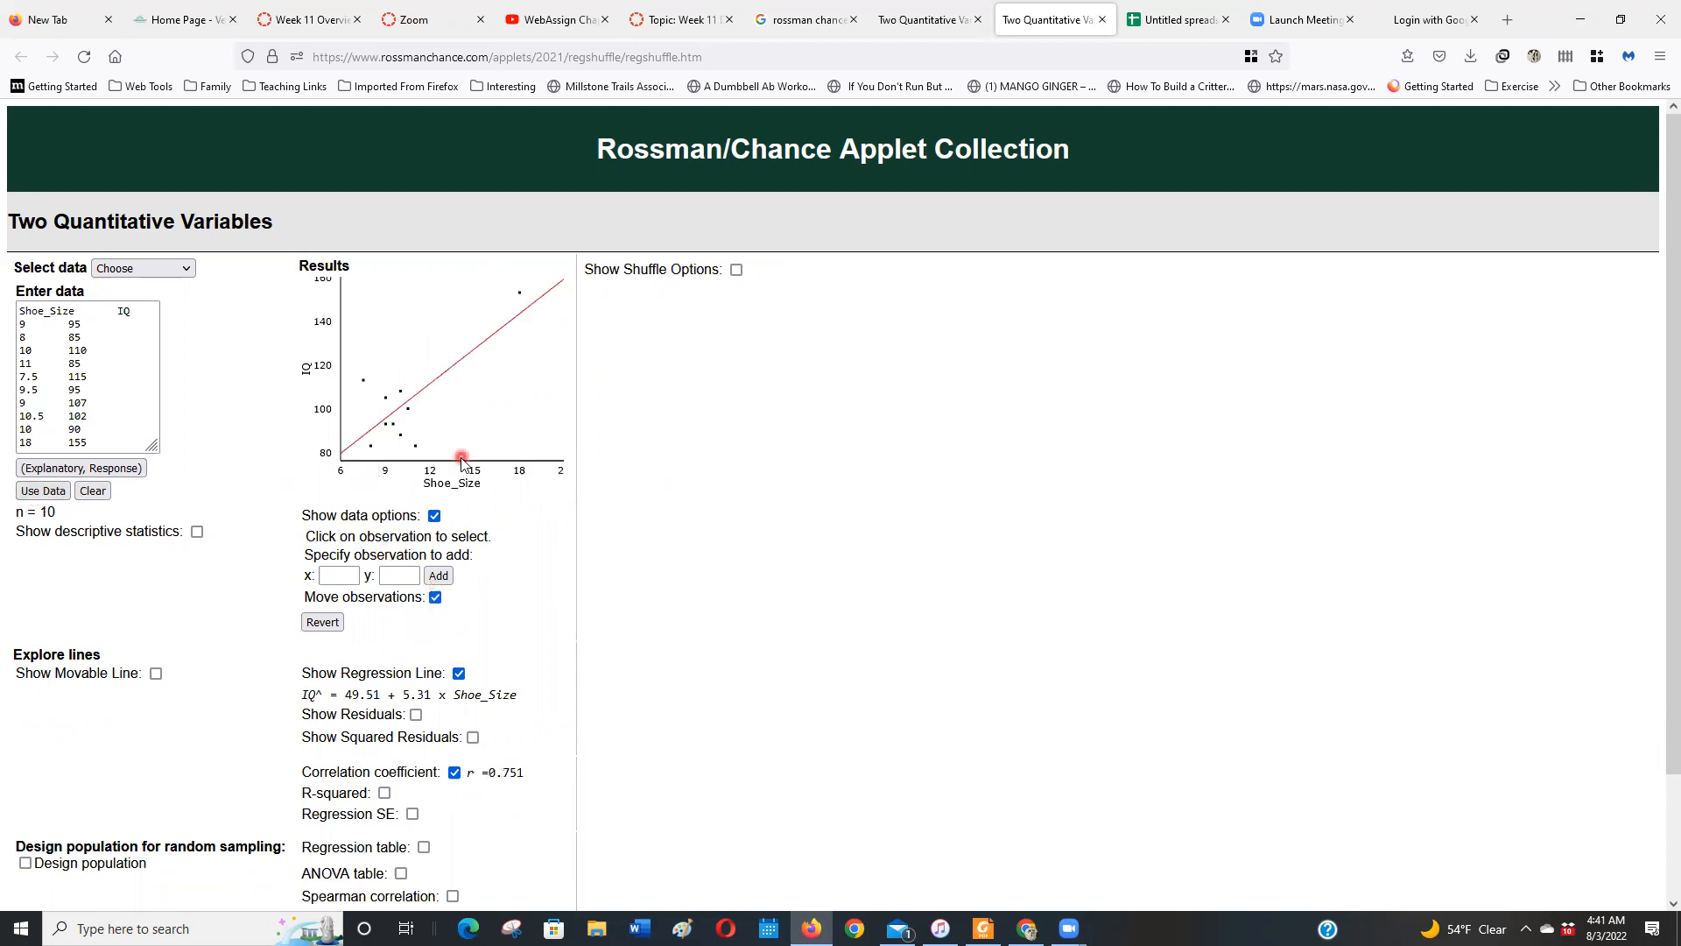
Move the 18, 155 point to about 9.52, 103.40, out to about 46.93, −26.71, and back to about 10.97, 85.91
drag(517, 302, 455, 353)
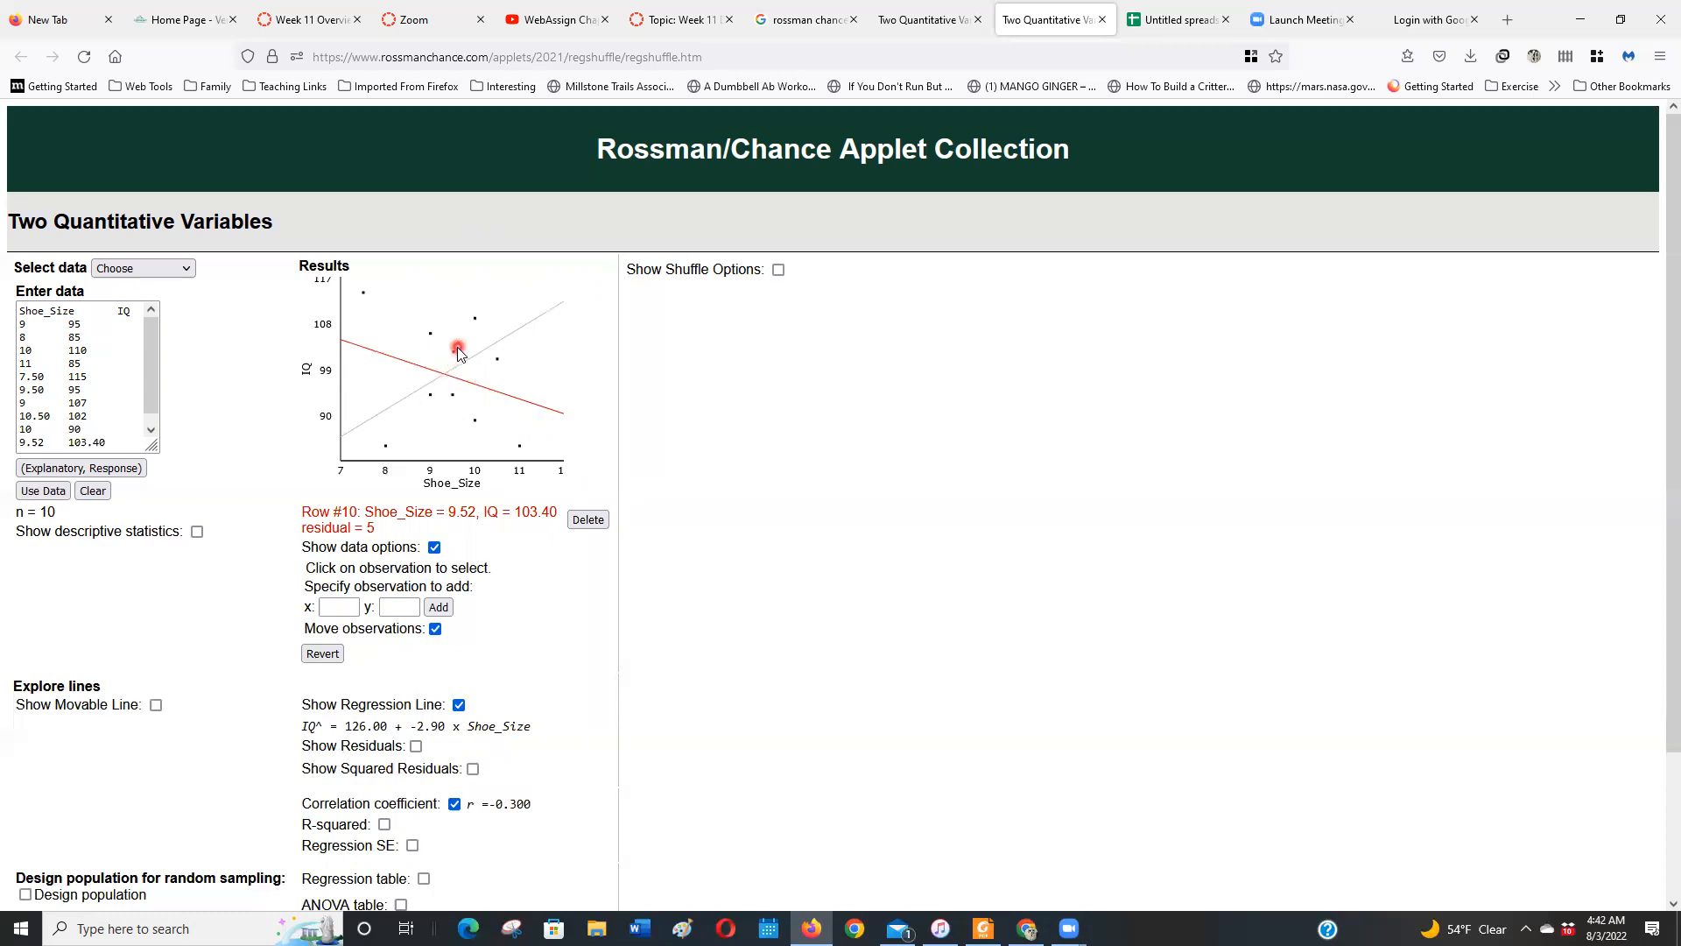
drag(457, 352, 580, 460)
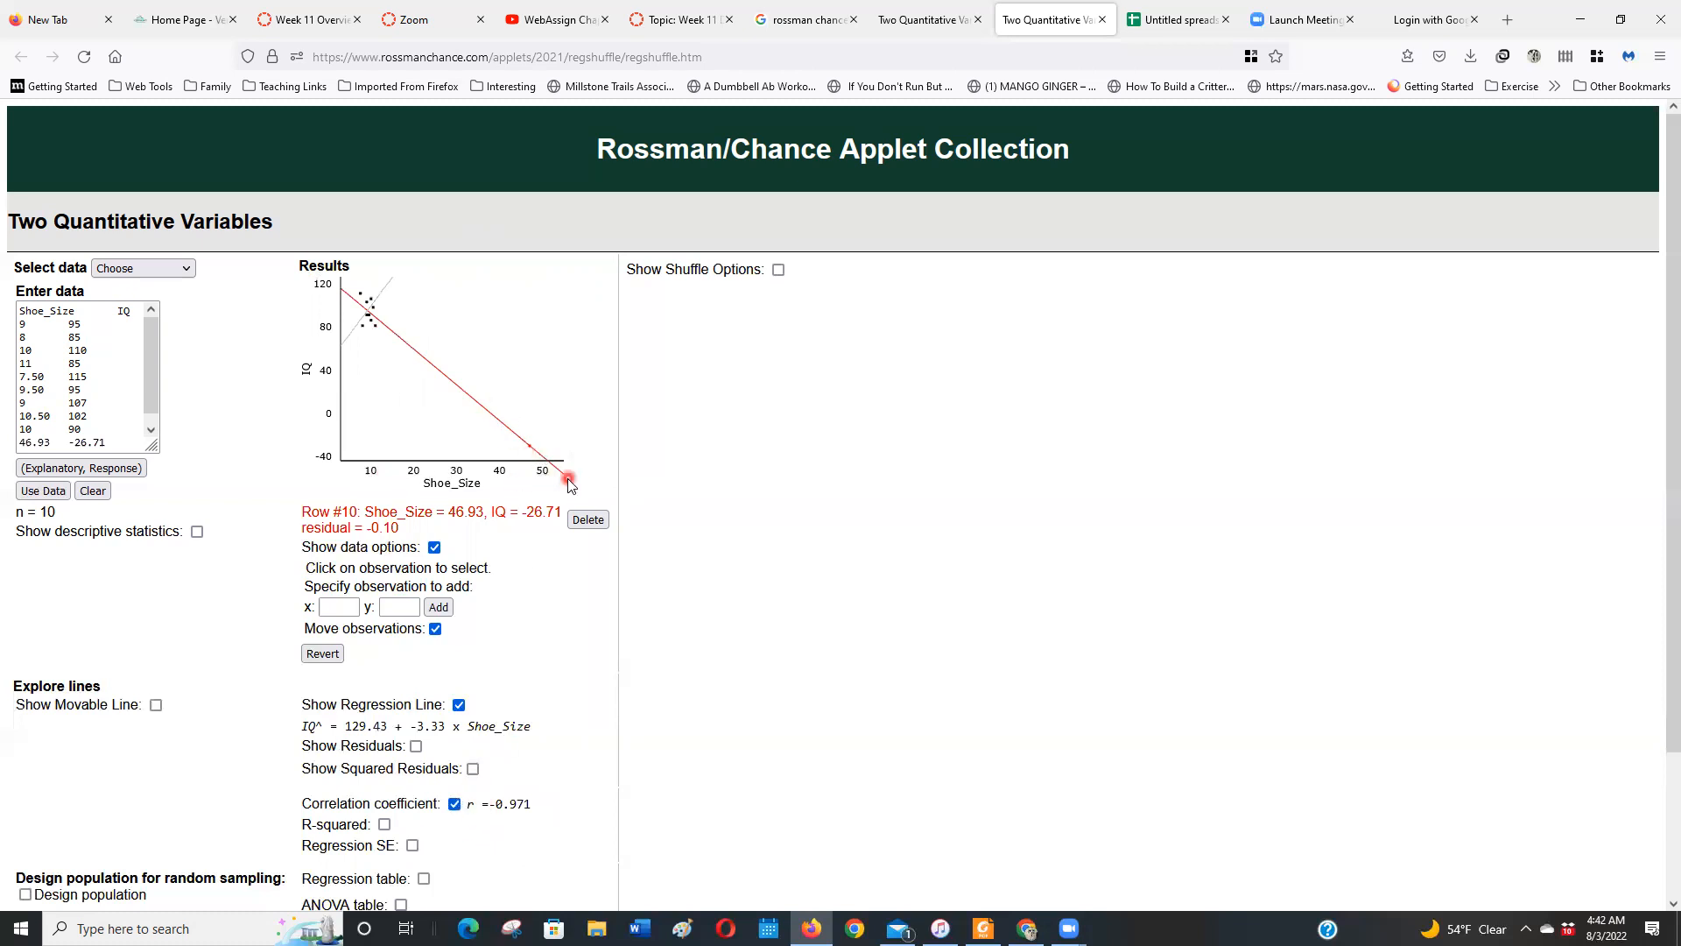
click(539, 477)
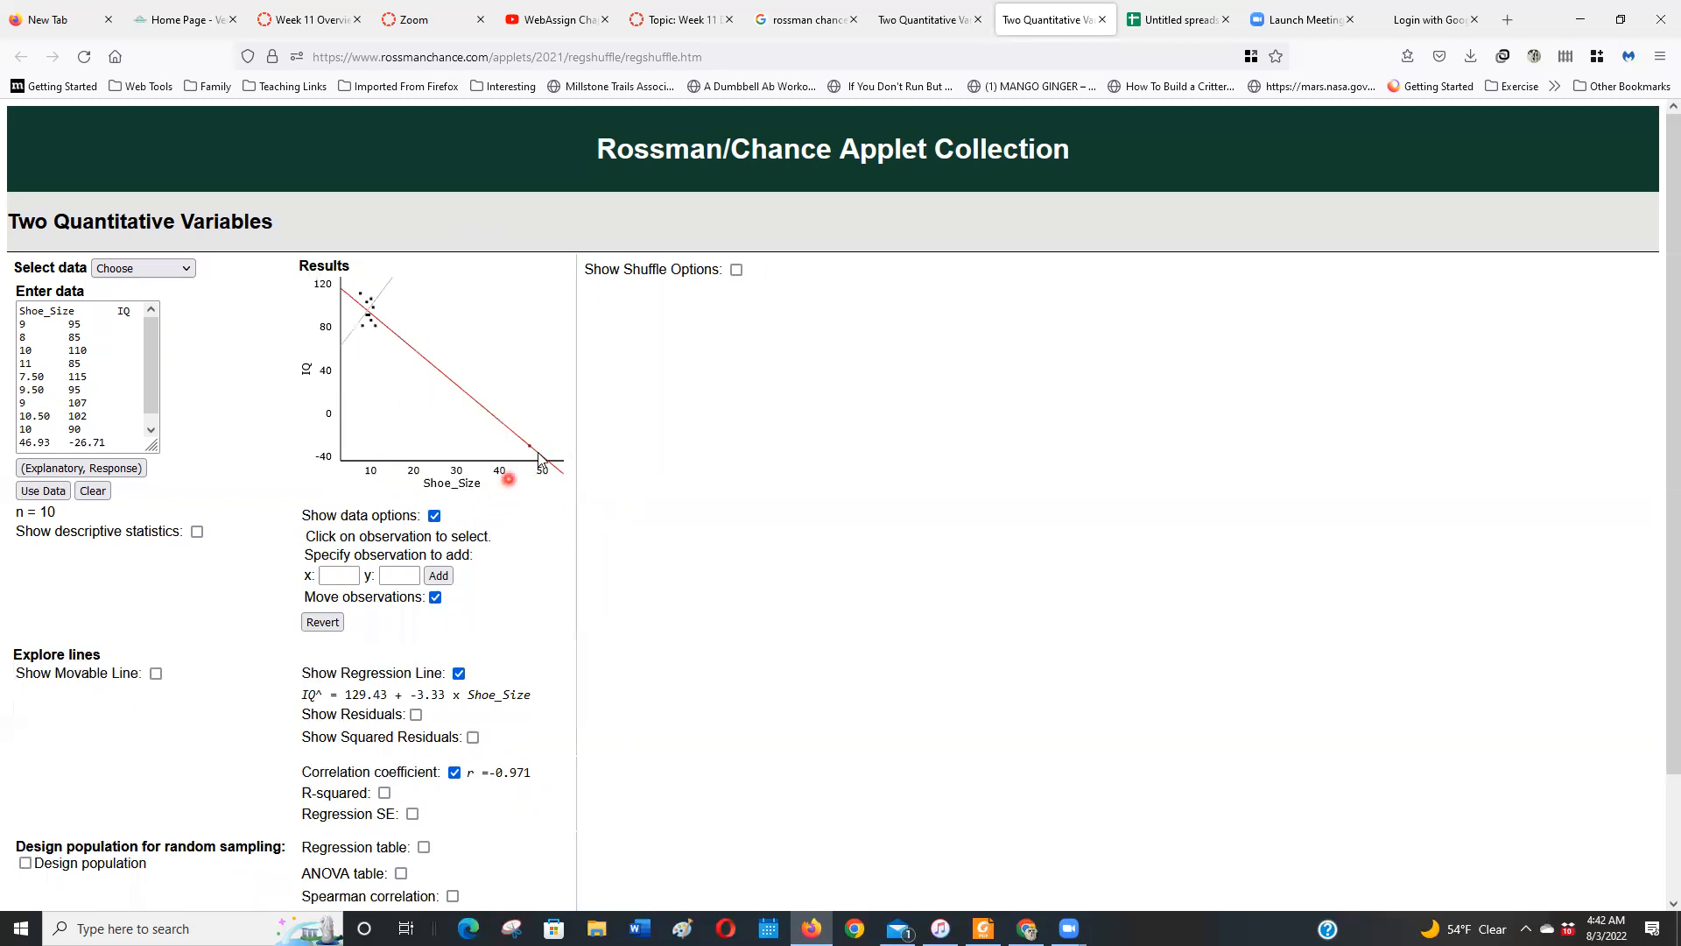
mouse_move(531, 450)
mouse_down()
mouse_move(484, 412)
mouse_move(480, 447)
mouse_move(541, 466)
mouse_move(444, 414)
mouse_move(534, 439)
mouse_move(547, 425)
mouse_move(515, 423)
mouse_move(499, 458)
mouse_move(515, 427)
mouse_move(519, 443)
mouse_up()
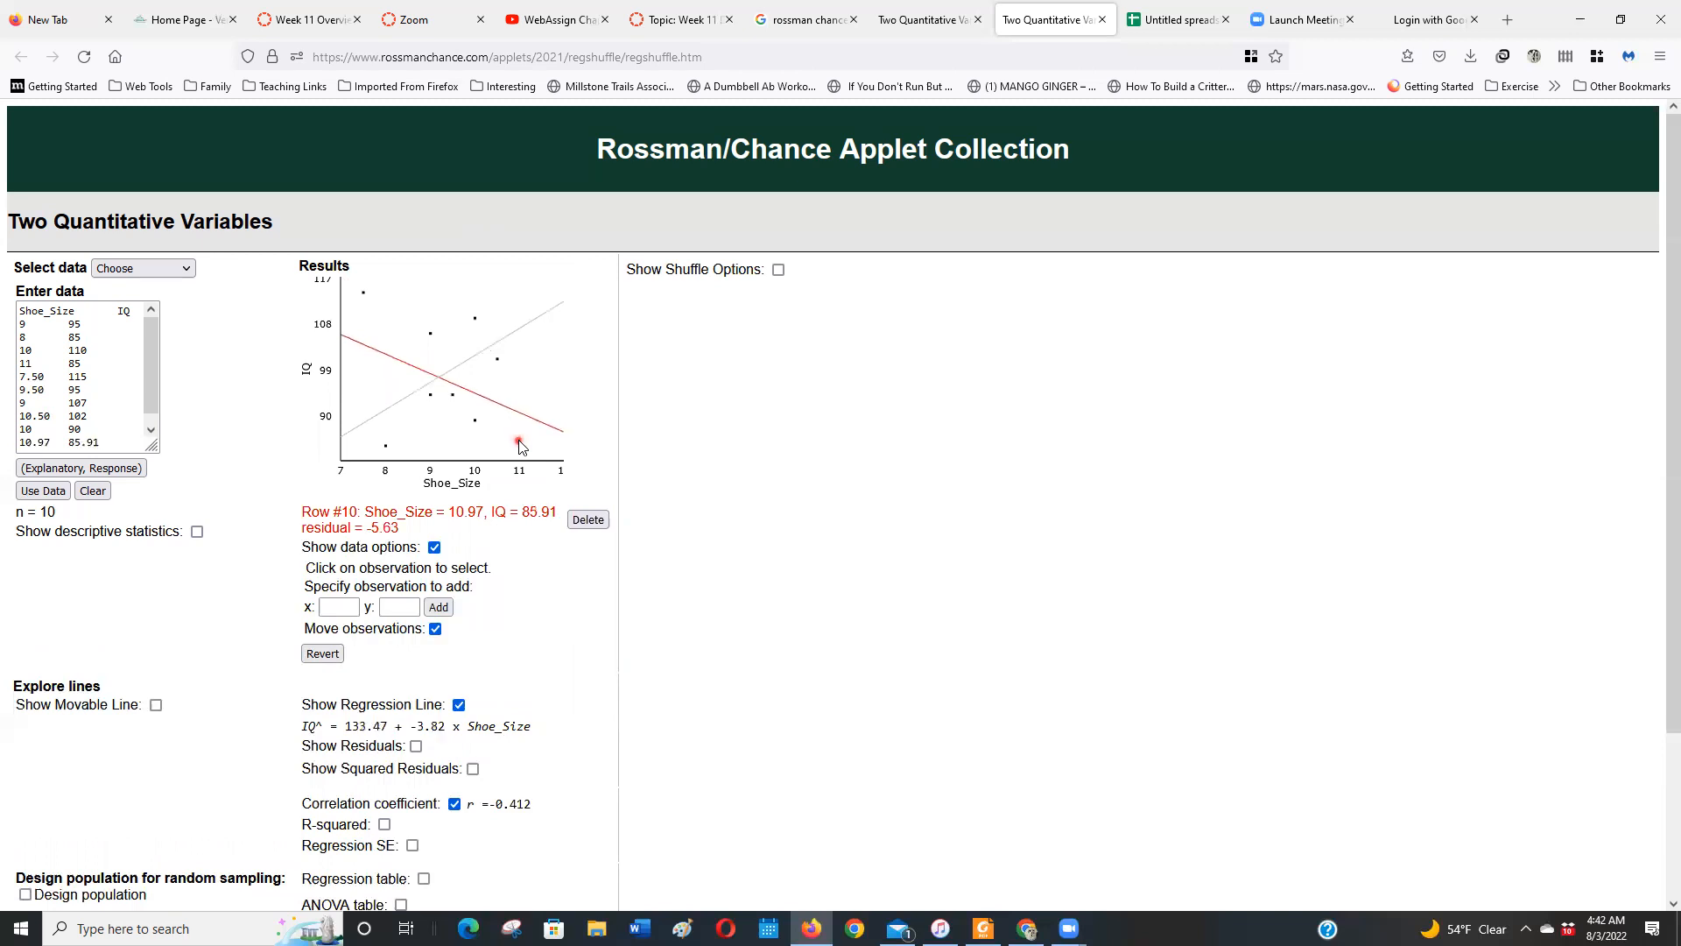